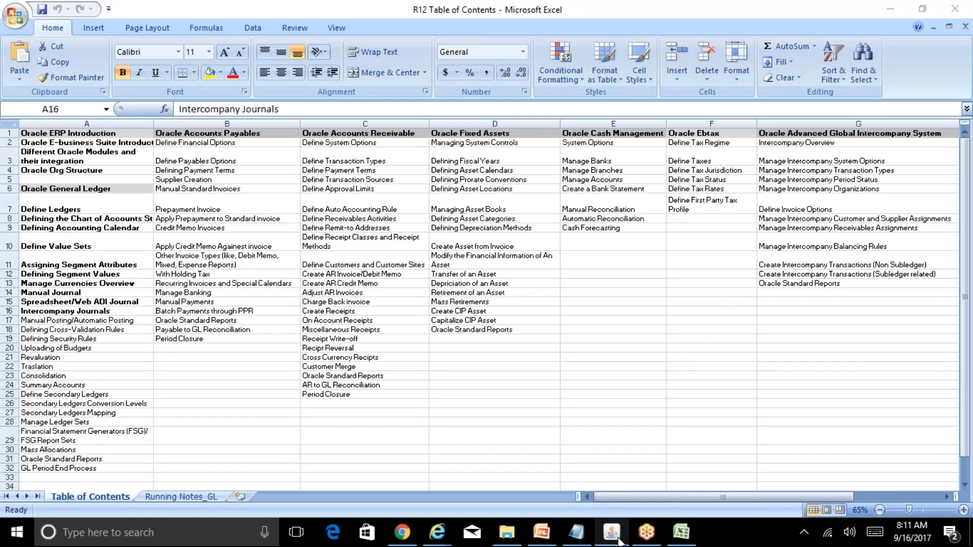
Switch to Oracle Applications and check which ledgers a new Vision Operations (USA) journal offers, leaving the journal windows closed
mouse_move(616, 537)
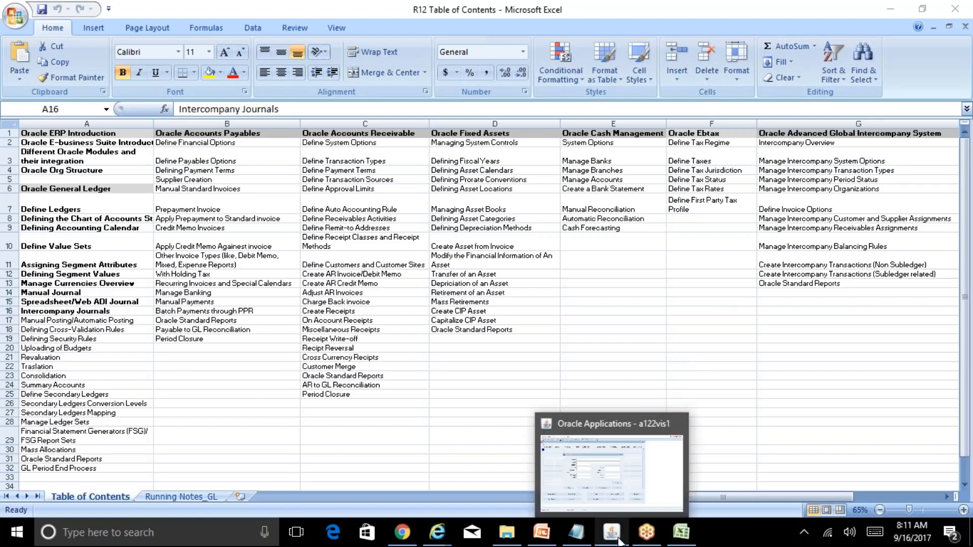
click(643, 492)
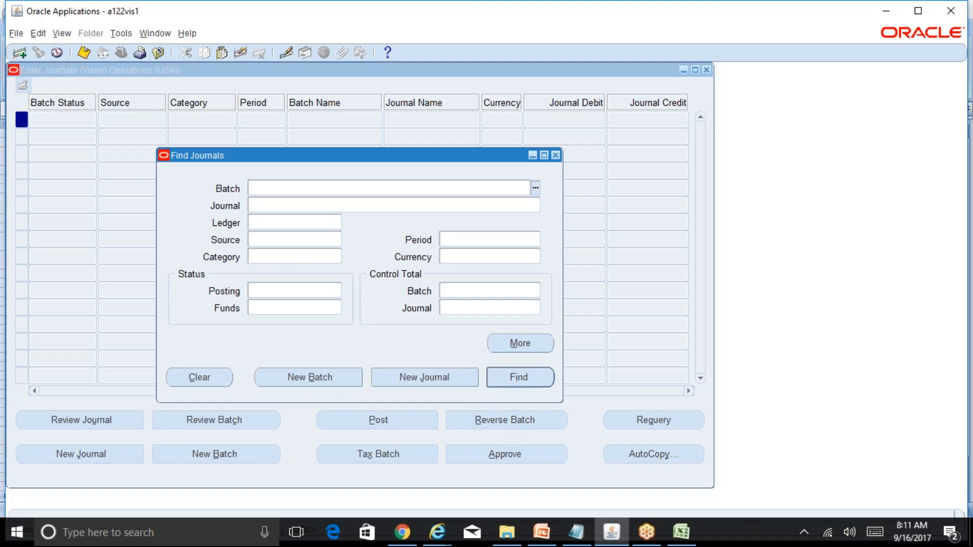
click(442, 379)
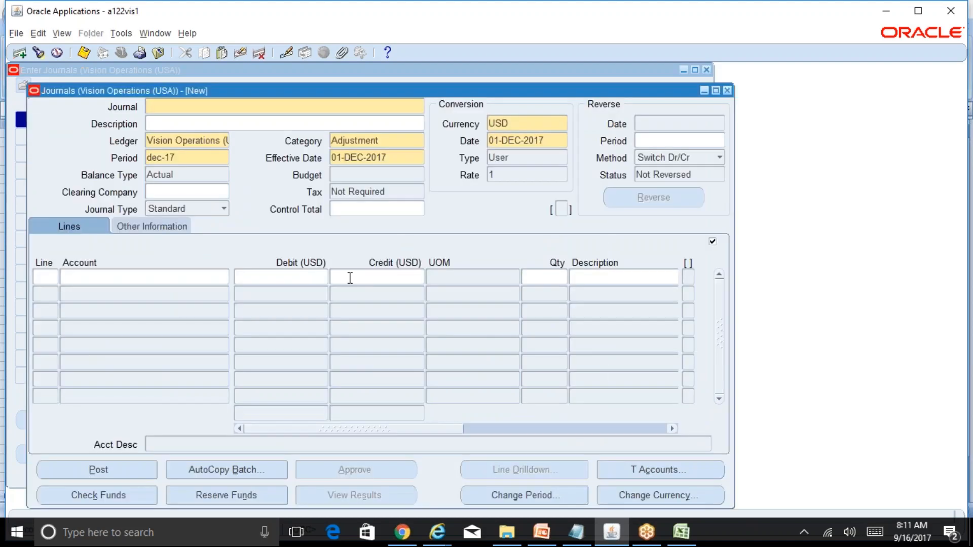
click(213, 142)
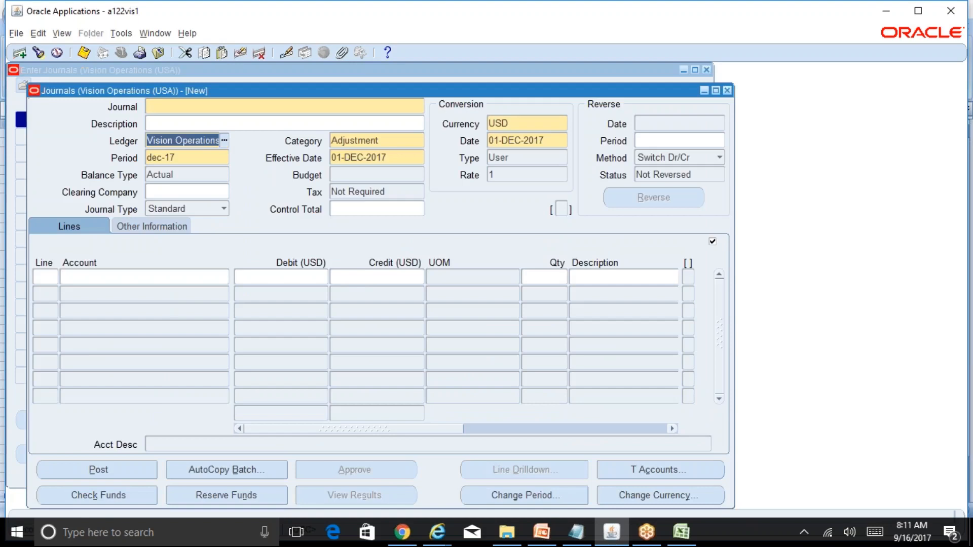
click(225, 141)
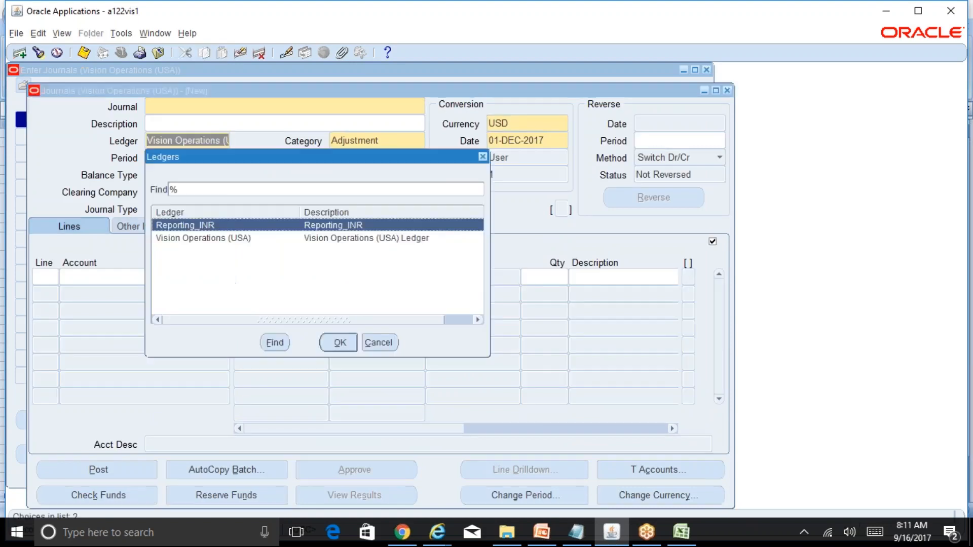
click(388, 344)
click(727, 91)
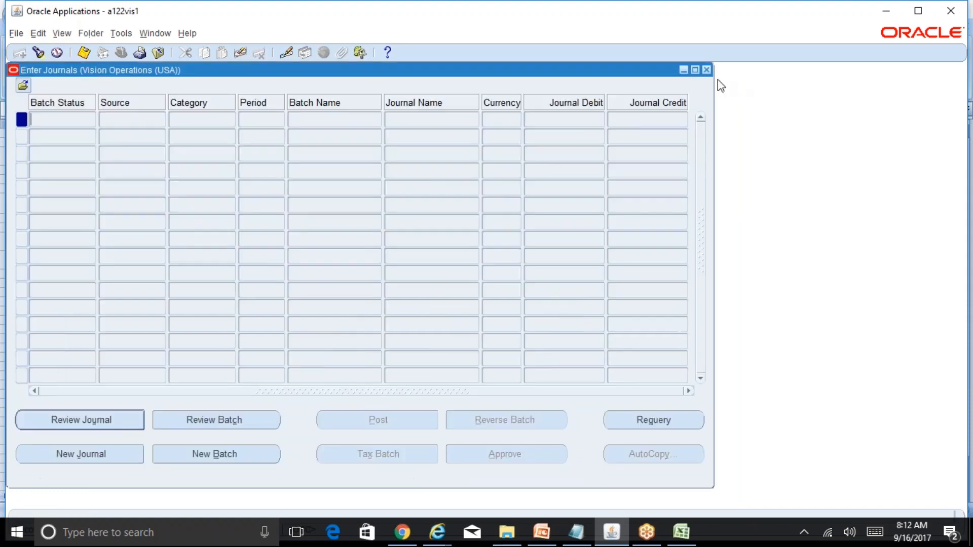
click(706, 69)
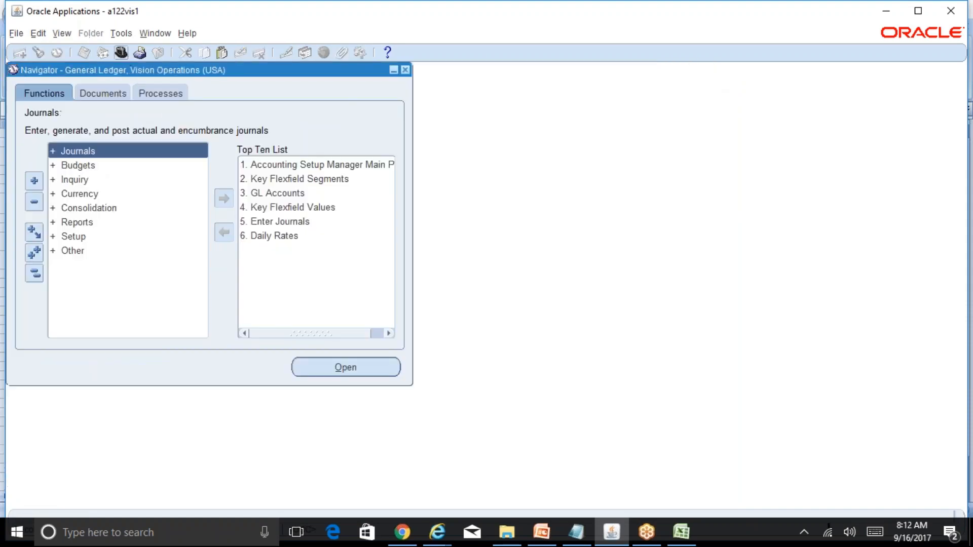
Change the responsibility to General Ledger Superuser, Reliance INR, filtering the responsibilities by "general Ledger"
click(124, 52)
text(general Ledger)
key(Down)
key(Down)
key(Down)
key(Down)
key(Down)
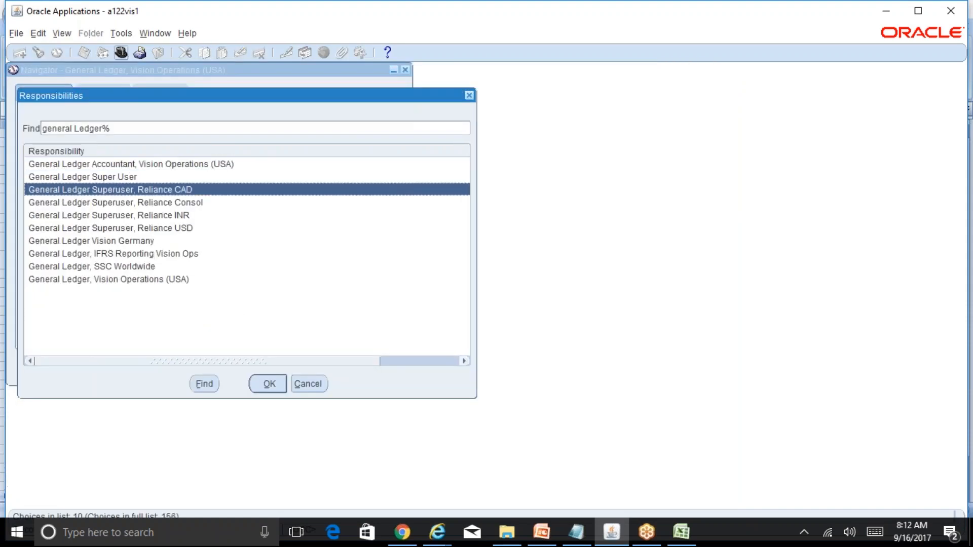
key(Down)
key(Down)
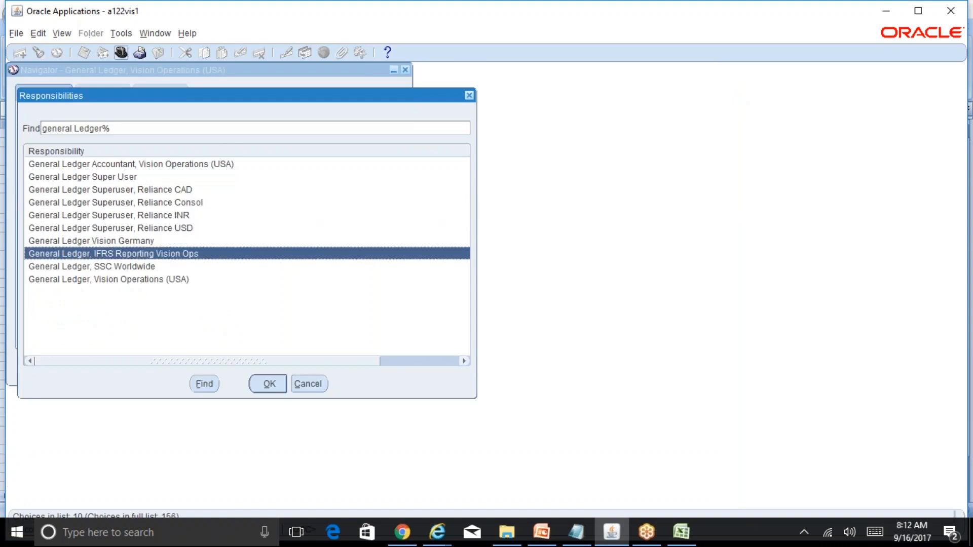
key(Up)
key(Up)
key(Up)
key(Return)
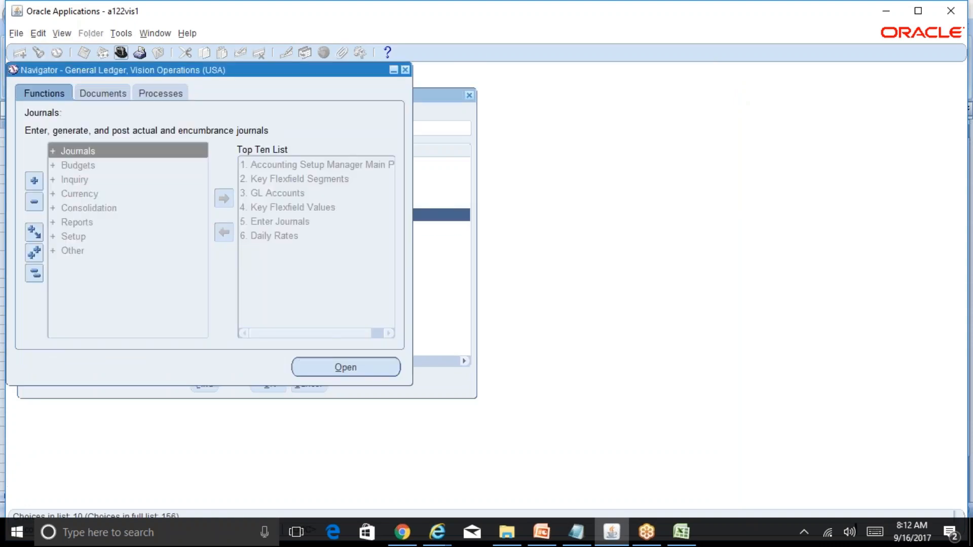
Open journal entry, inspect the default ledger on a new journal, and close that journal form
key(Return)
key(Return)
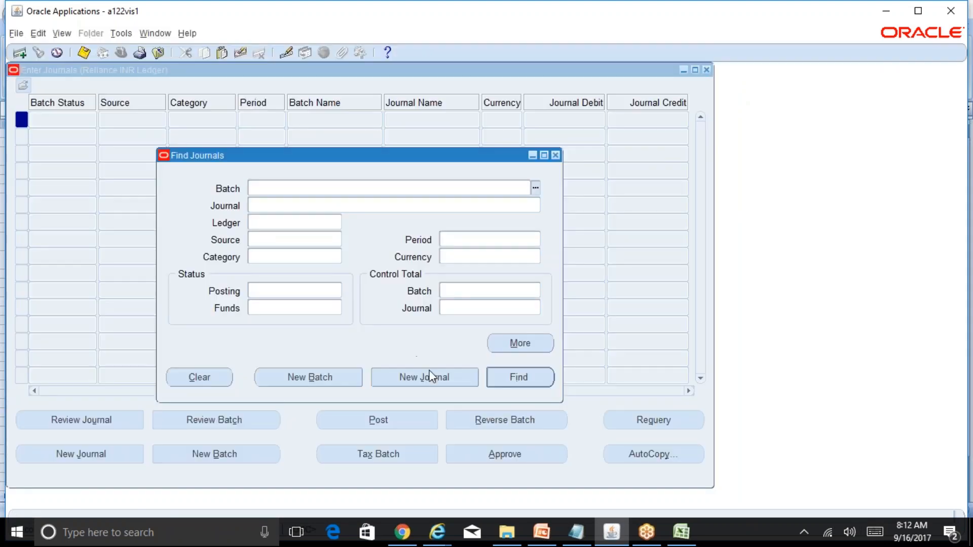
click(431, 376)
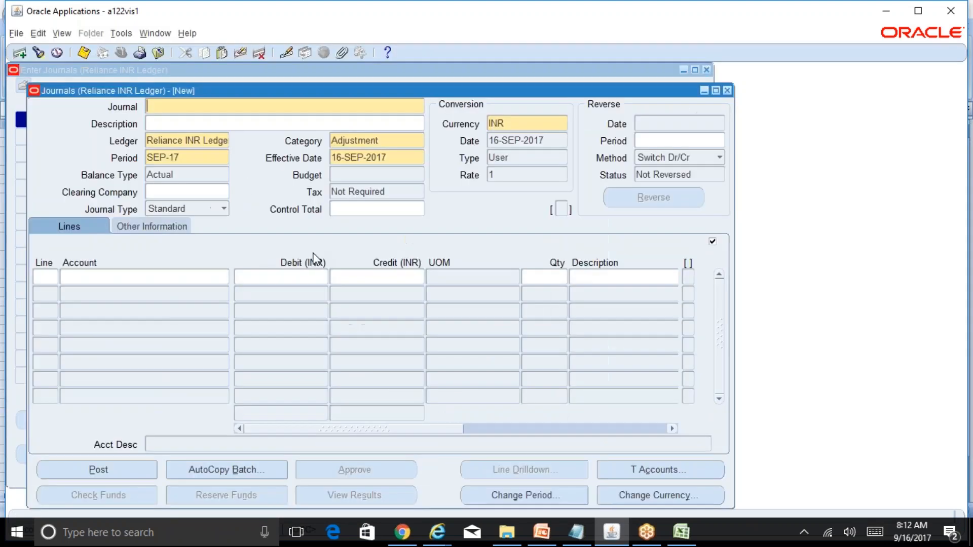
key(Tab)
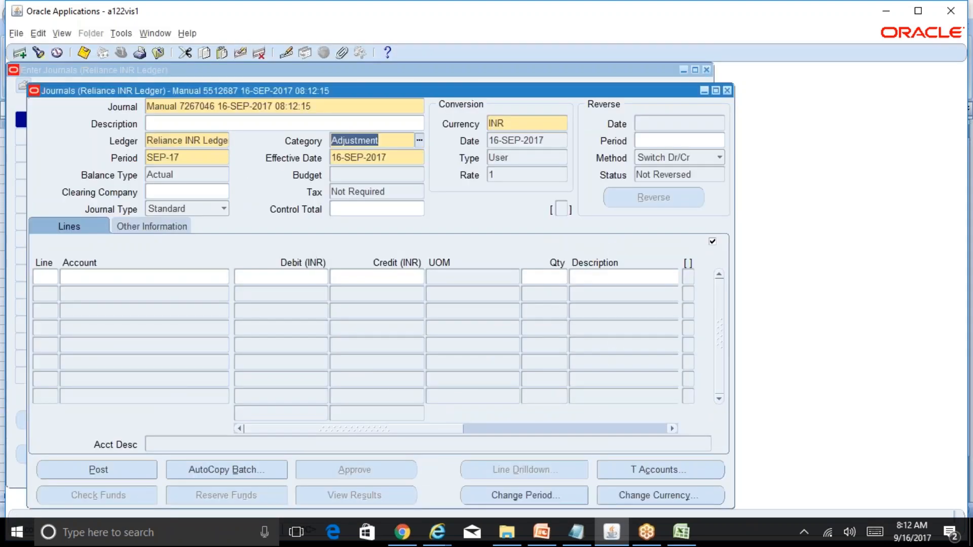
click(199, 145)
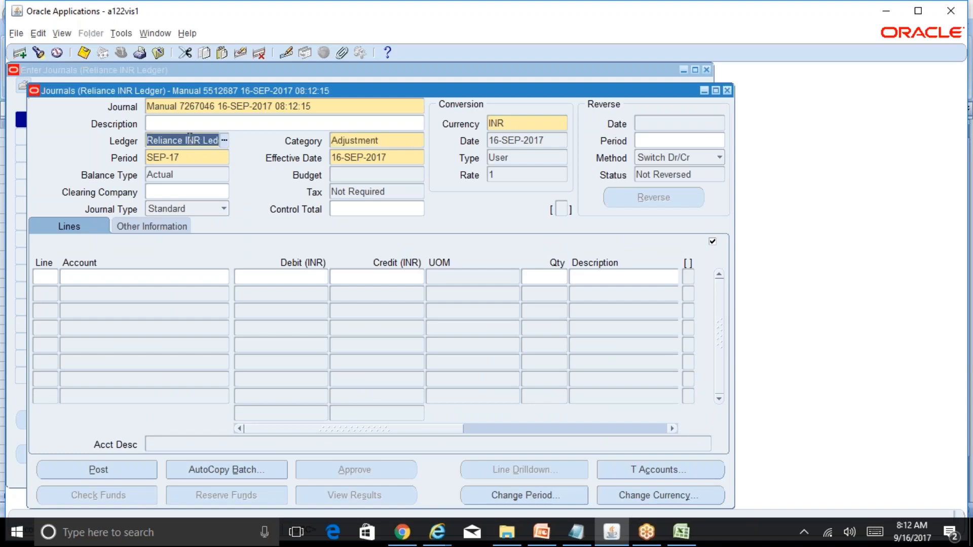
drag(190, 137, 243, 152)
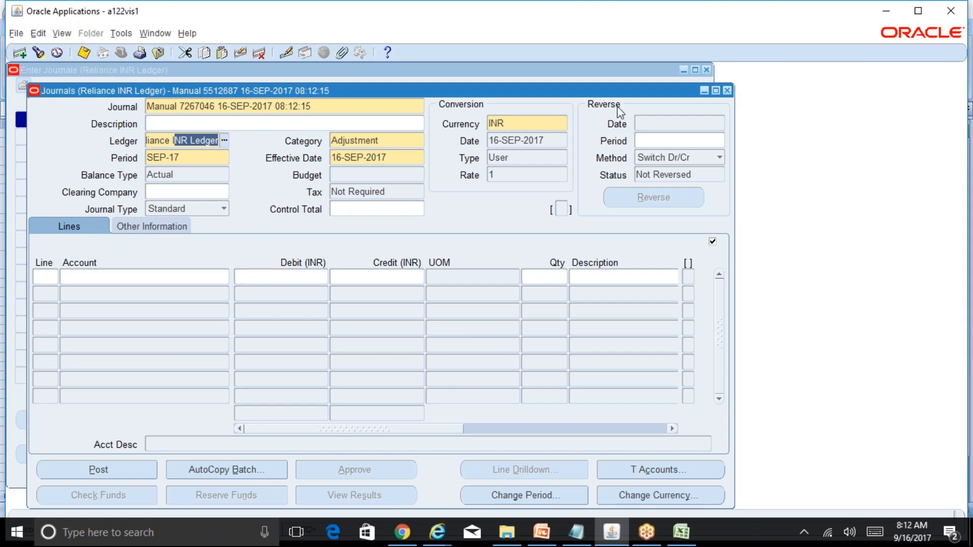
click(727, 90)
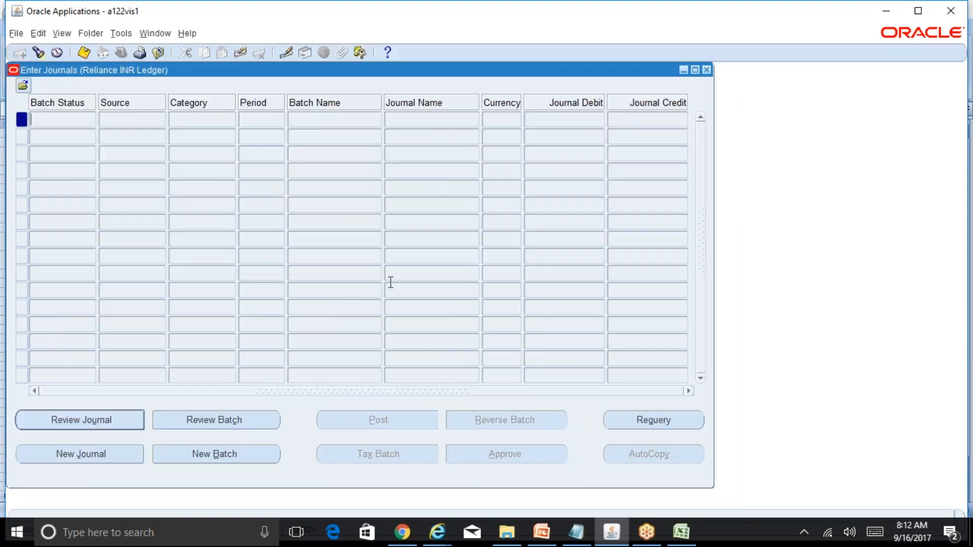
Find the existing journals of the Reliance INR Ledger using the expanded search criteria
click(39, 54)
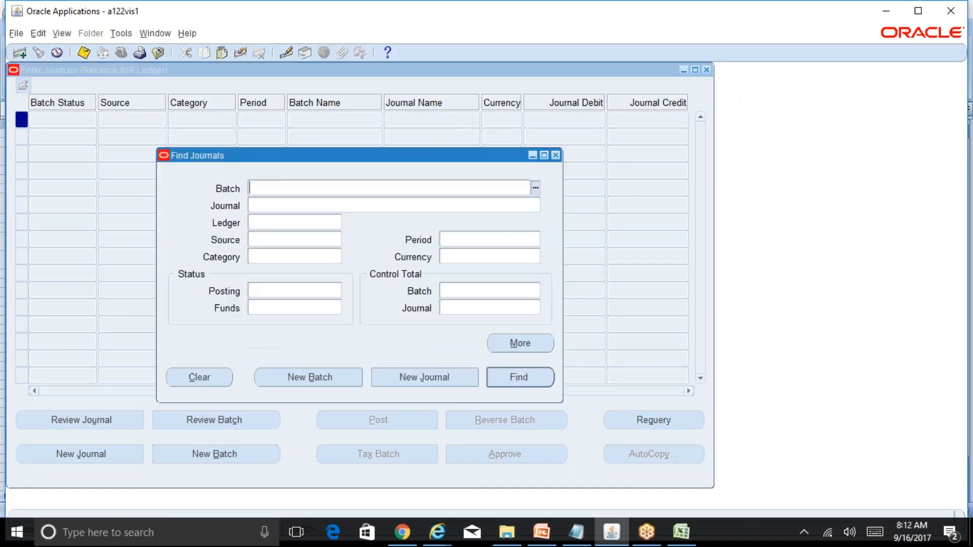
click(510, 347)
click(272, 223)
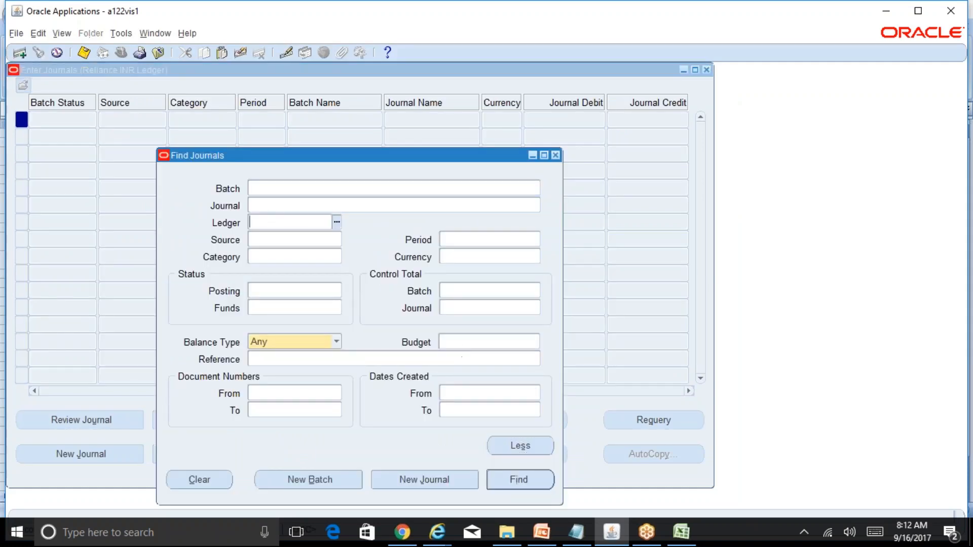
text(reliance)
key(Tab)
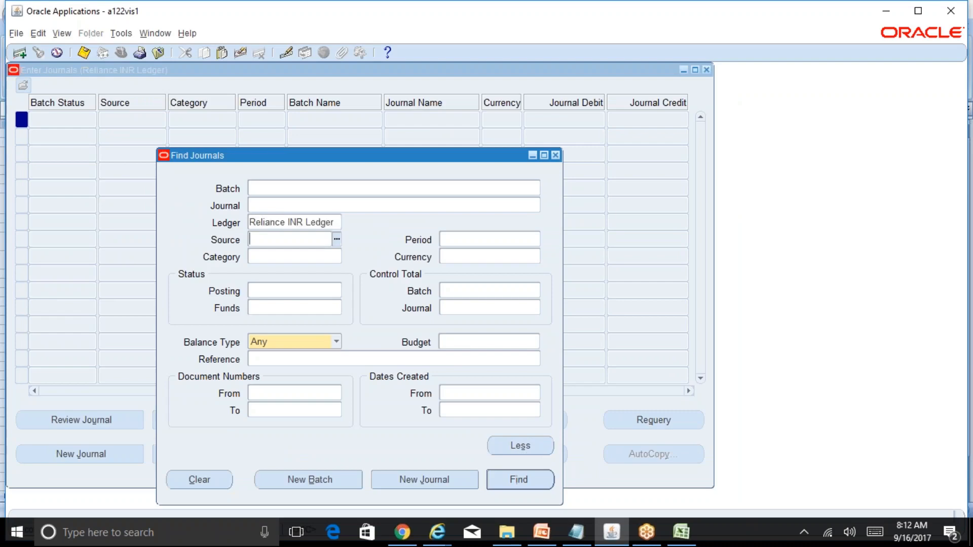
key(Return)
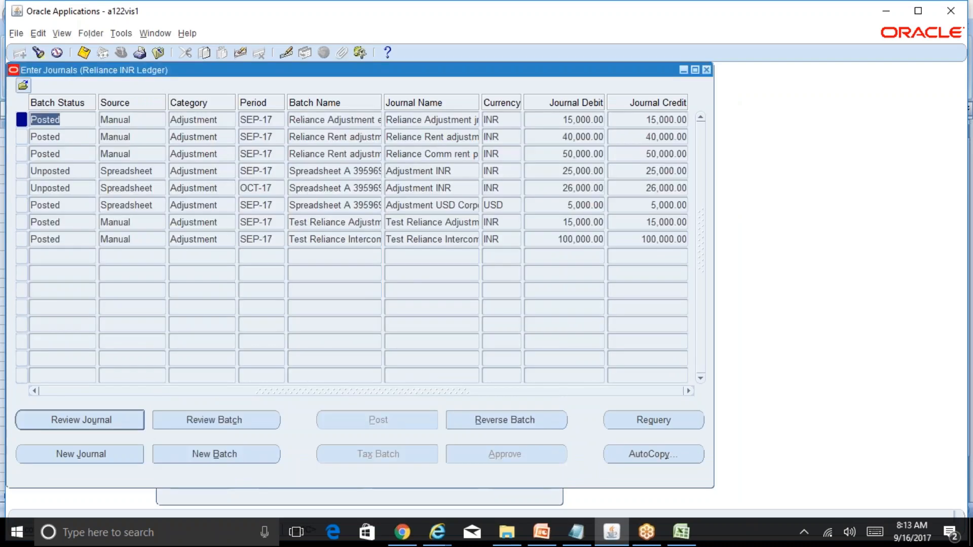
Open the posted Test Reliance Intercompany journal for review without saving the pending changes
click(339, 240)
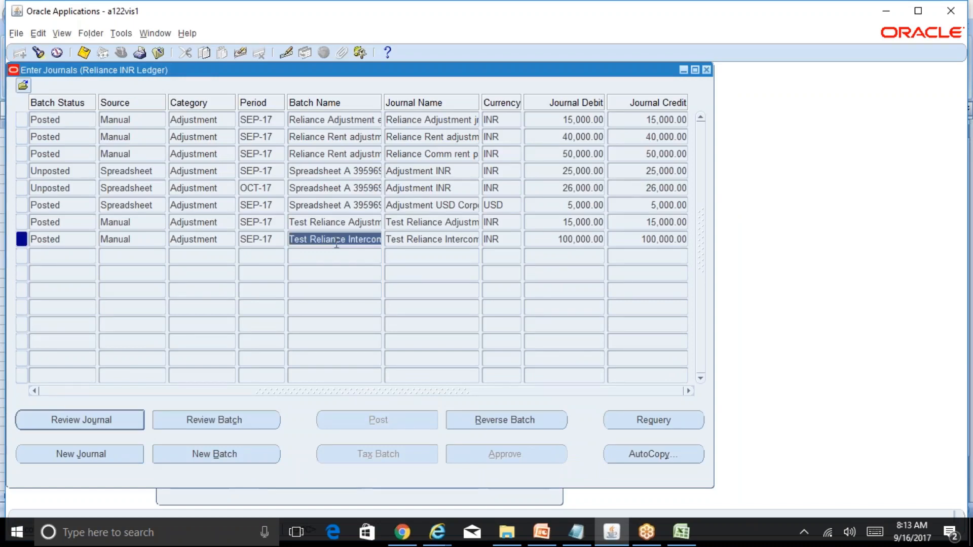
click(108, 421)
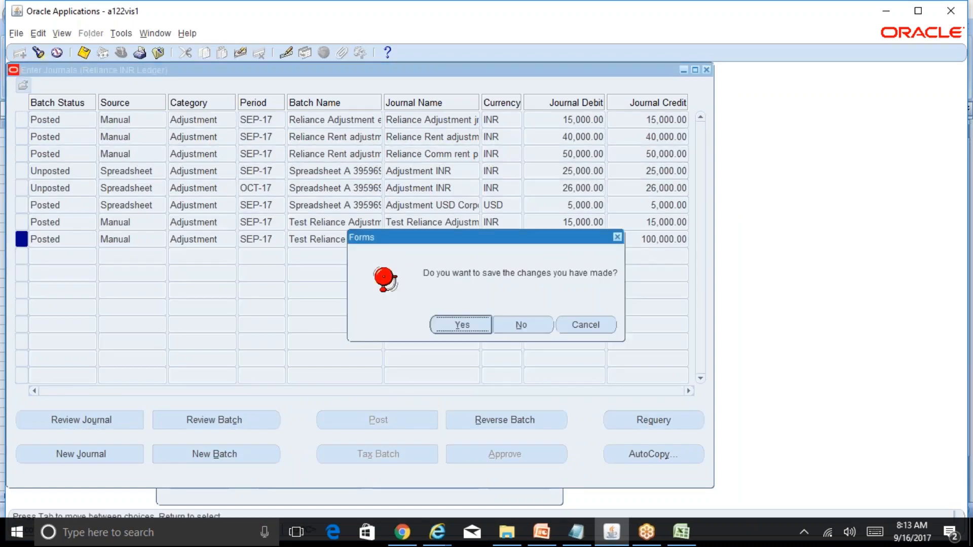
click(525, 324)
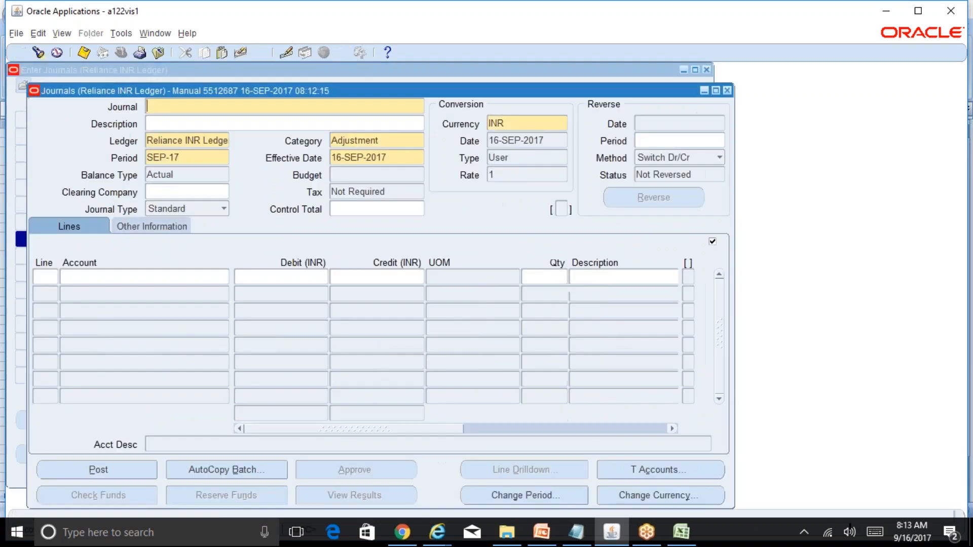
Examine the account descriptions of the intercompany journal's original and balancing lines, and close the journal windows
click(180, 277)
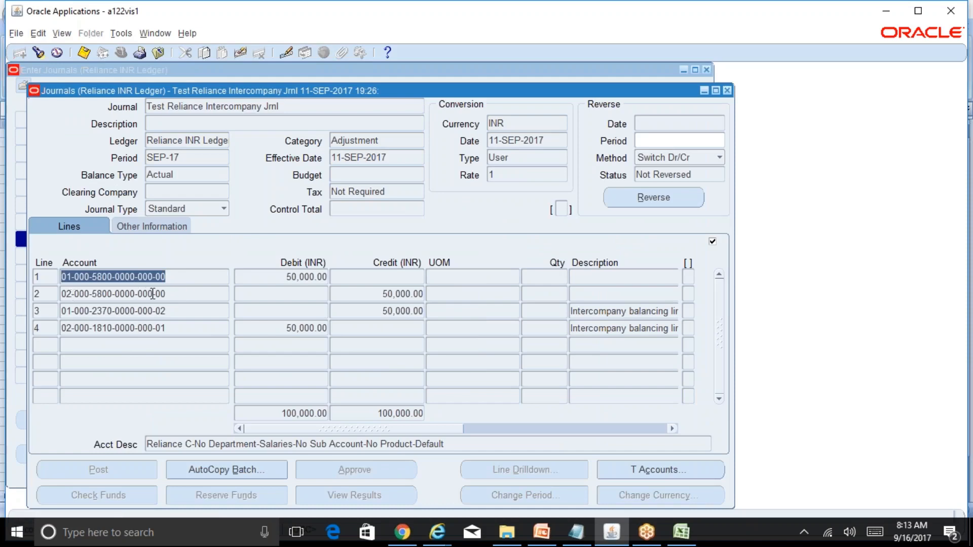
click(175, 310)
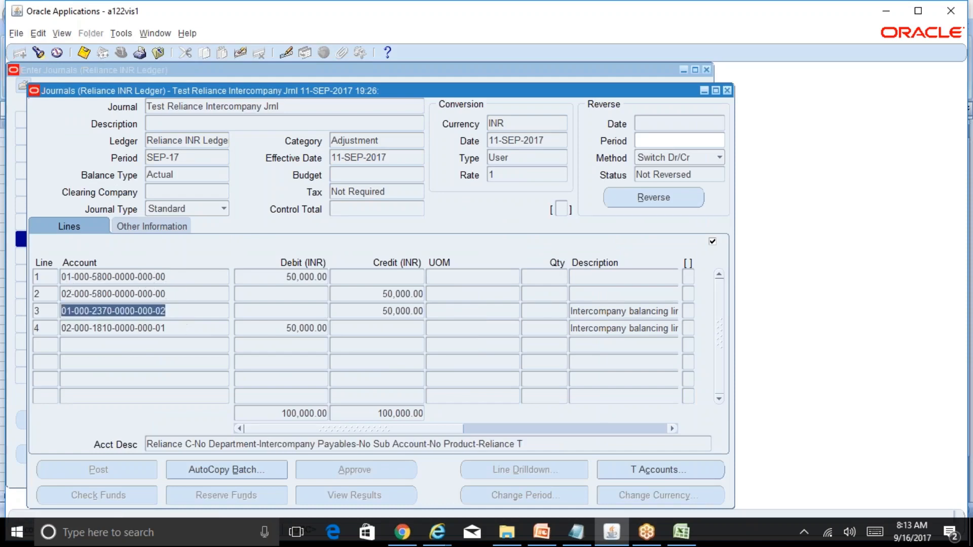
click(186, 328)
drag(452, 428, 371, 427)
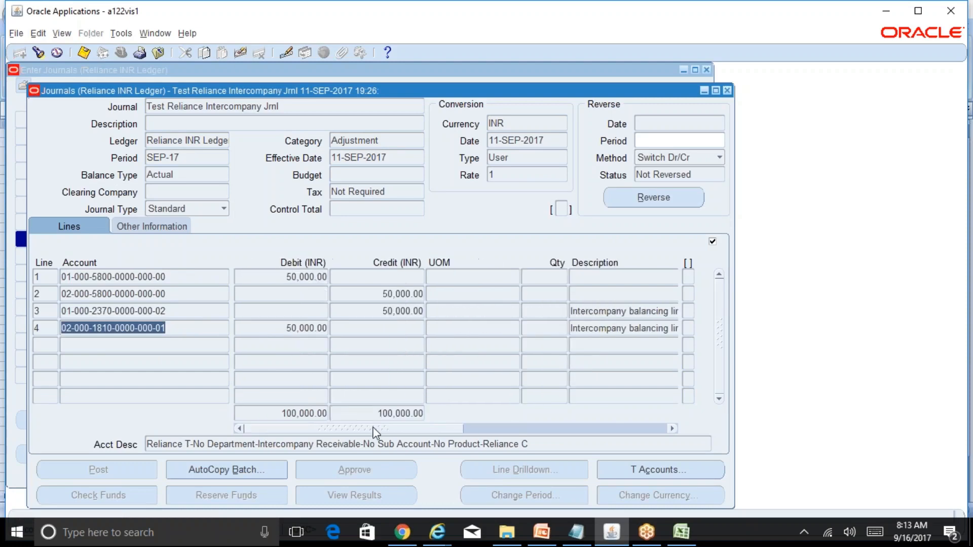
click(107, 314)
click(108, 328)
double_click(101, 328)
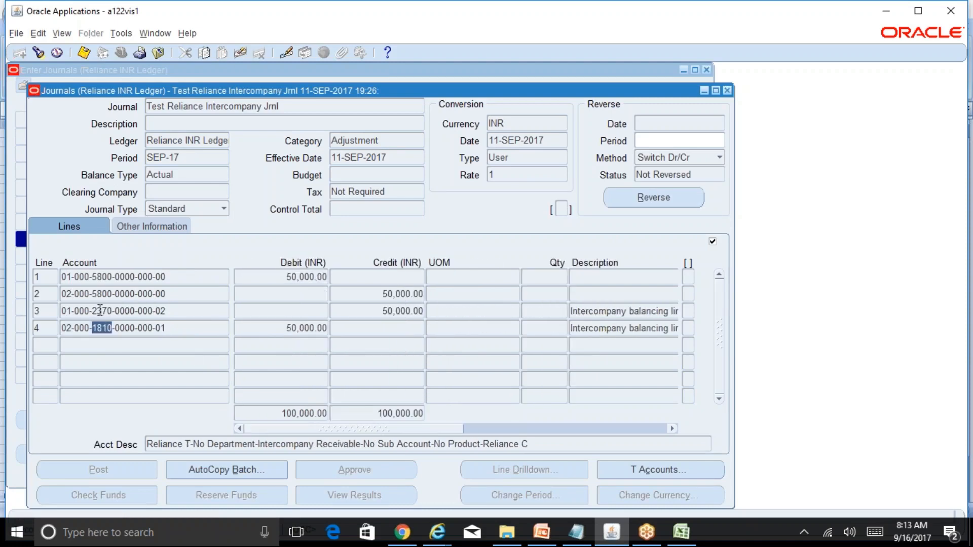
key(Up)
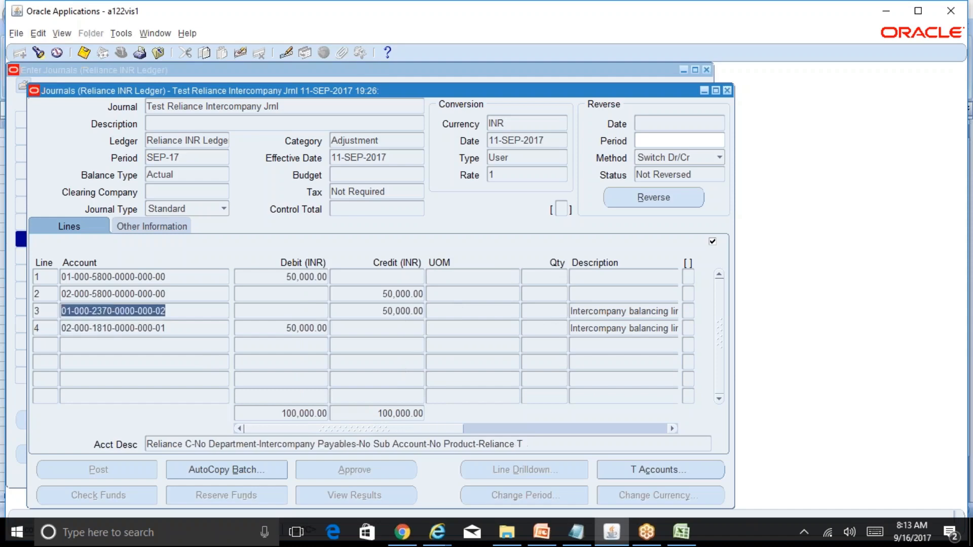
double_click(108, 328)
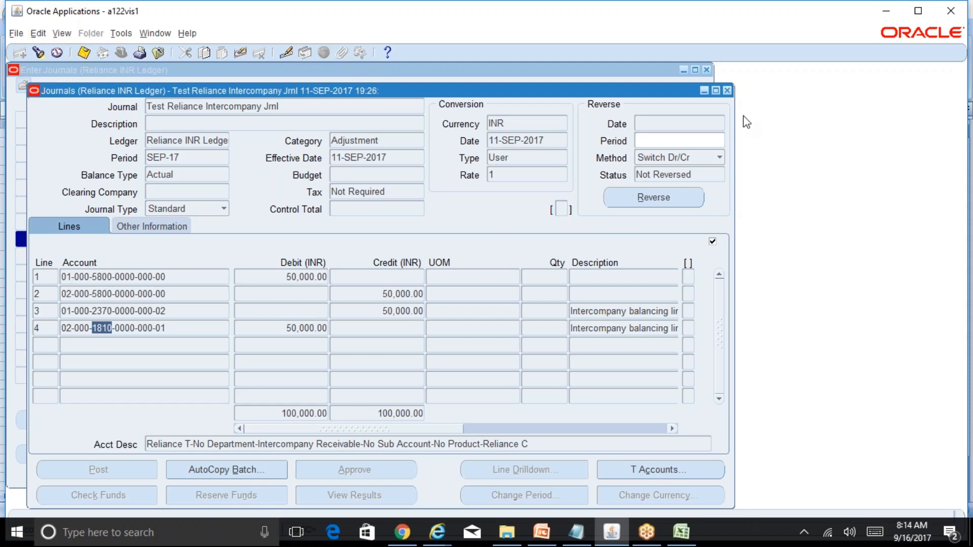
click(727, 90)
click(707, 70)
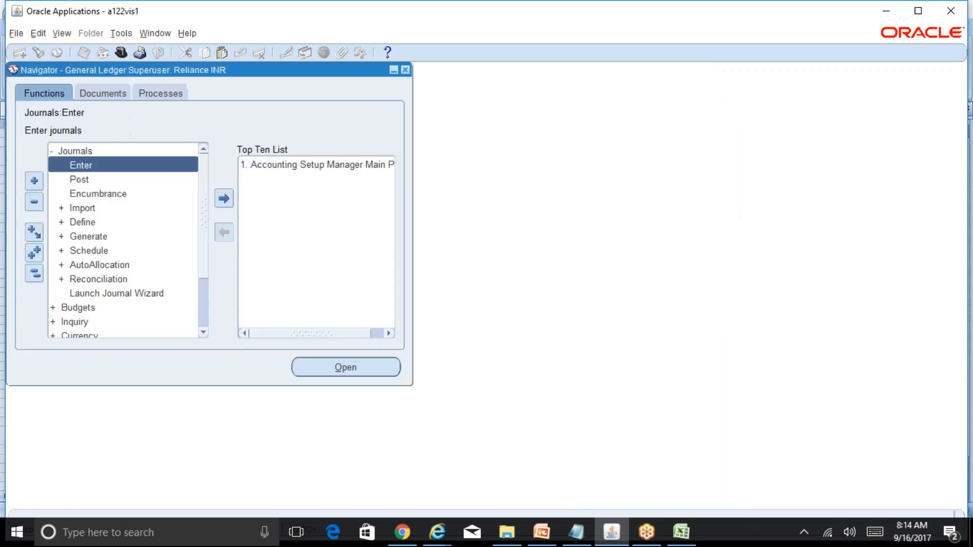
click(682, 532)
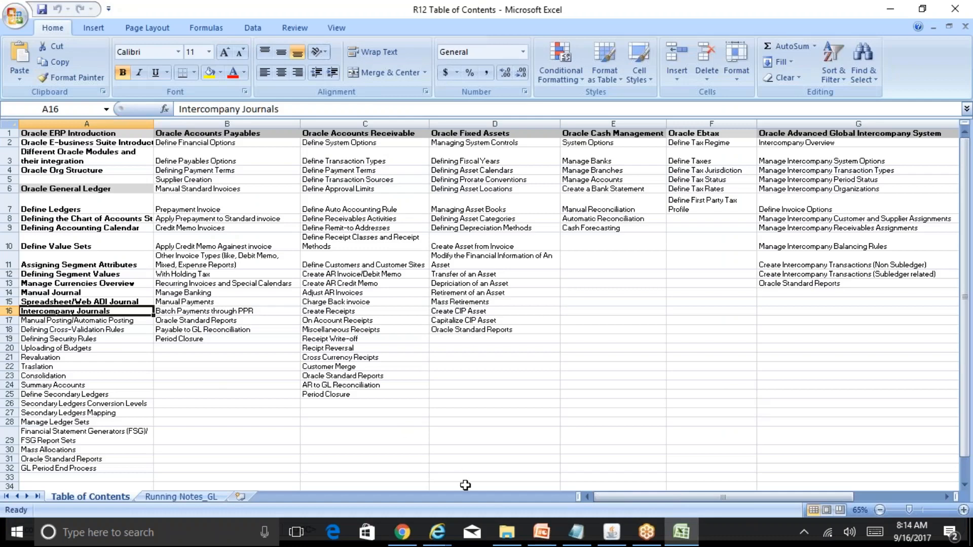
mouse_move(436, 539)
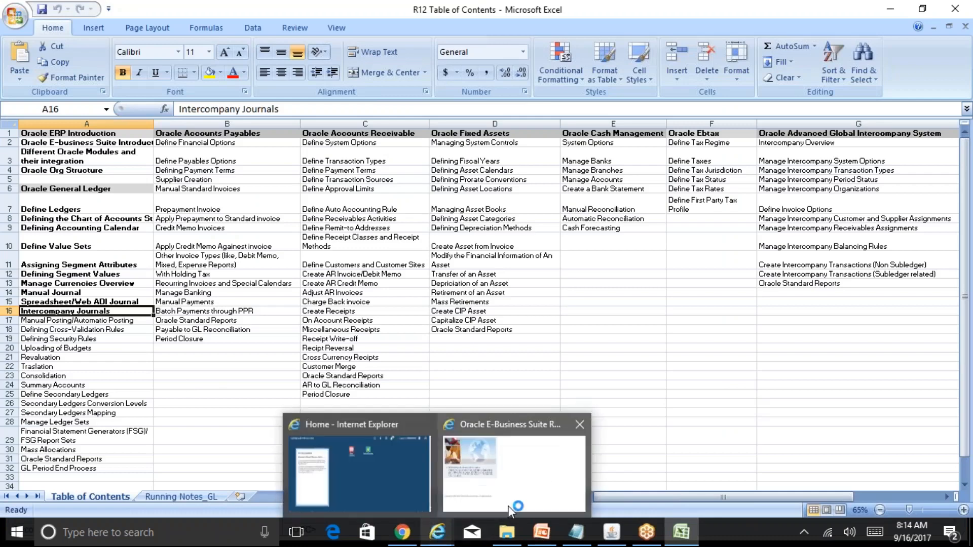
Switch to Oracle Applications, open the Accounting Setup Manager main page, and bring its browser window to the front
mouse_move(512, 471)
mouse_move(612, 532)
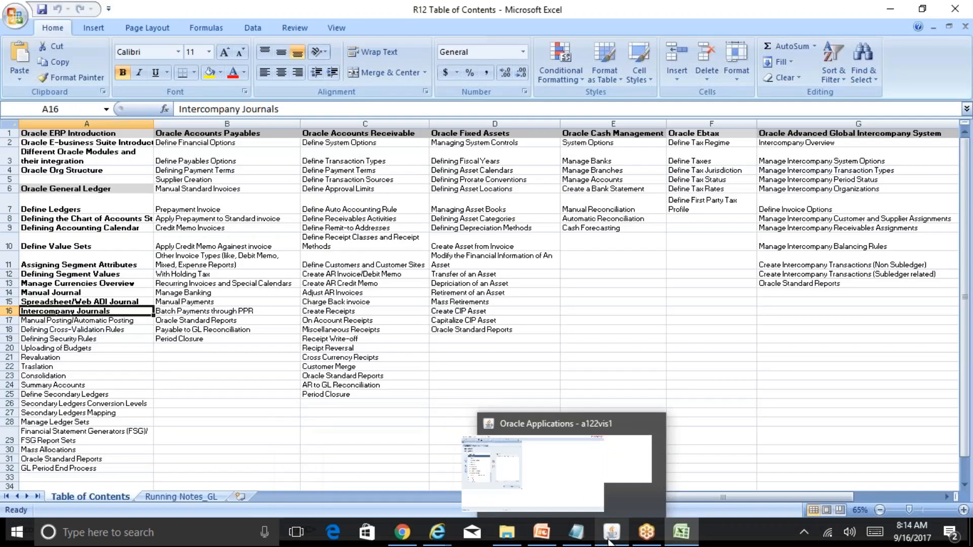
click(527, 410)
click(336, 170)
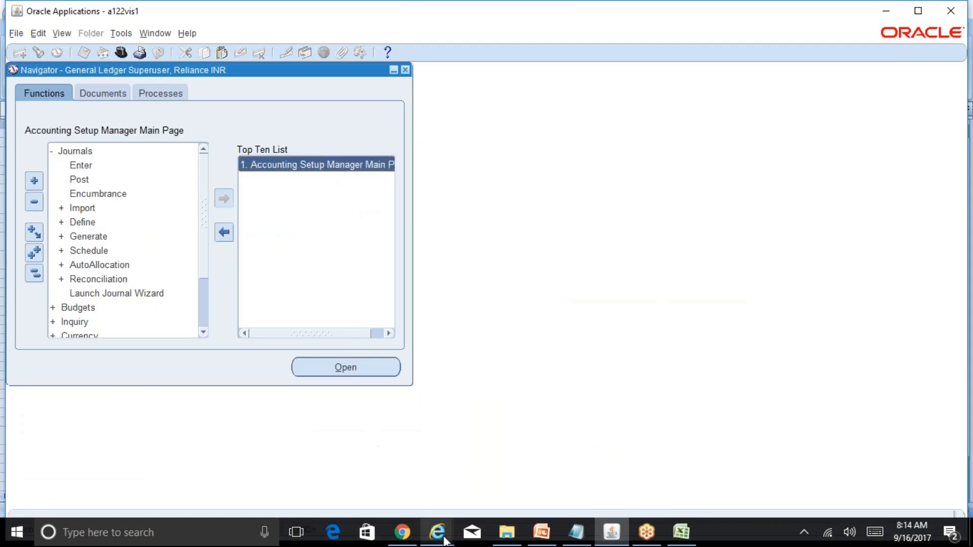
mouse_move(445, 540)
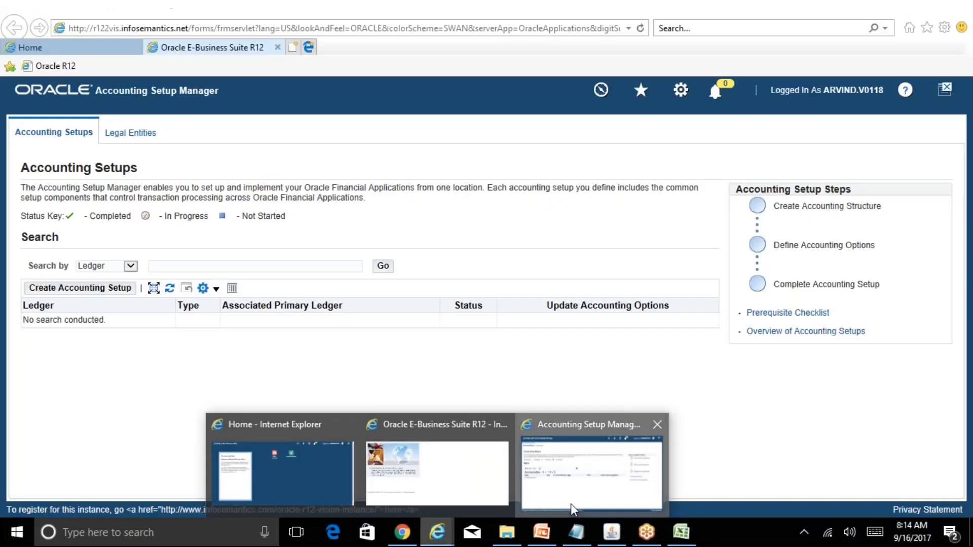
click(571, 504)
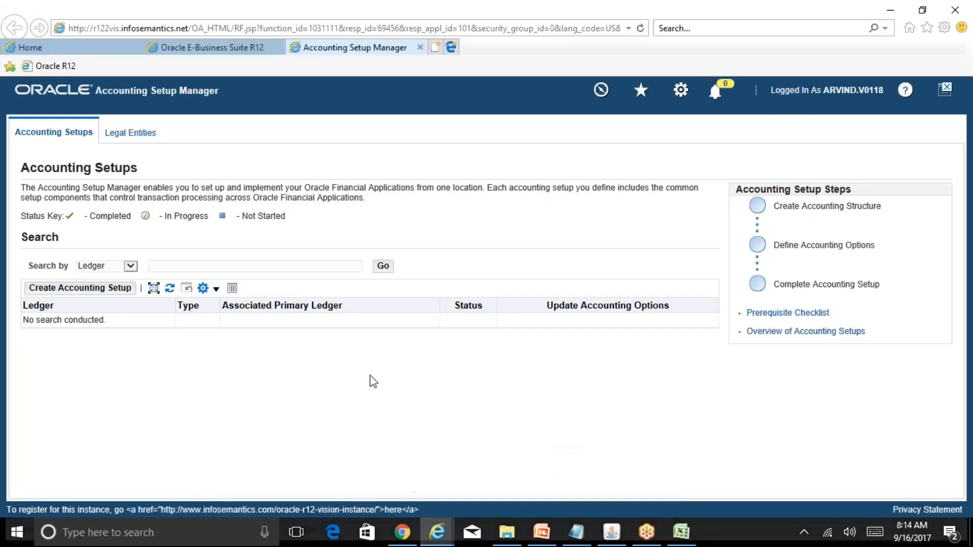
Search the accounting setups for ledger Reliance%INR% and open the accounting options of the Reliance INR Ledger at its primary ledger setup steps
text(Reliance%INR%)
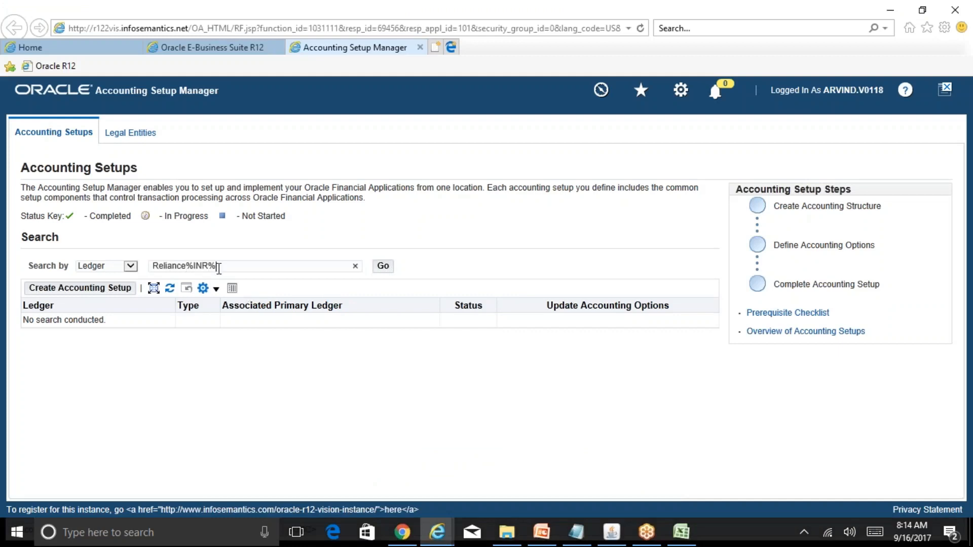
click(384, 265)
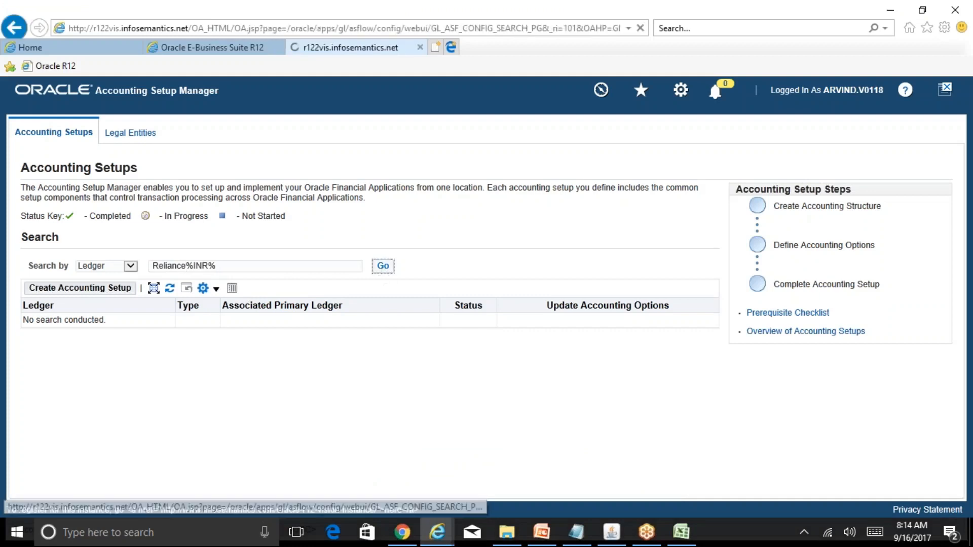
click(617, 323)
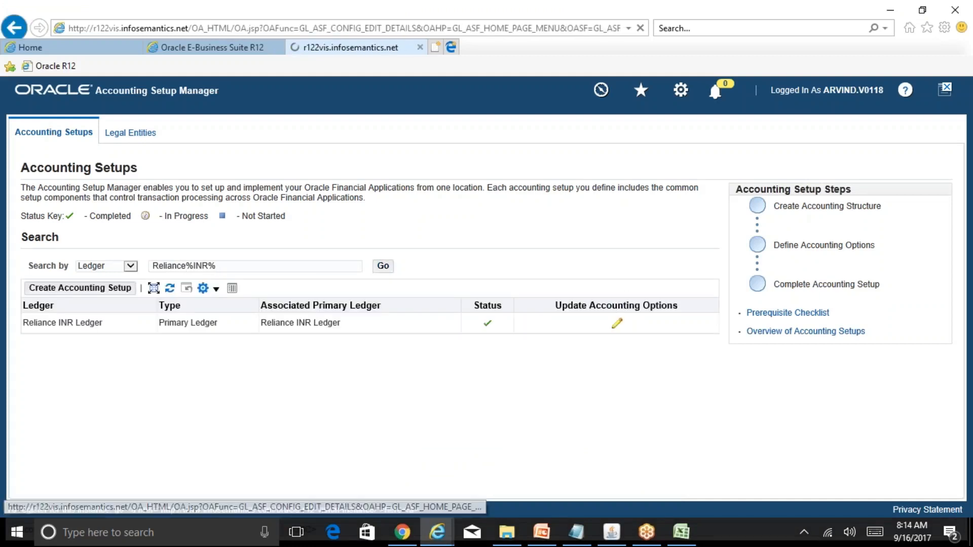
drag(969, 261, 969, 378)
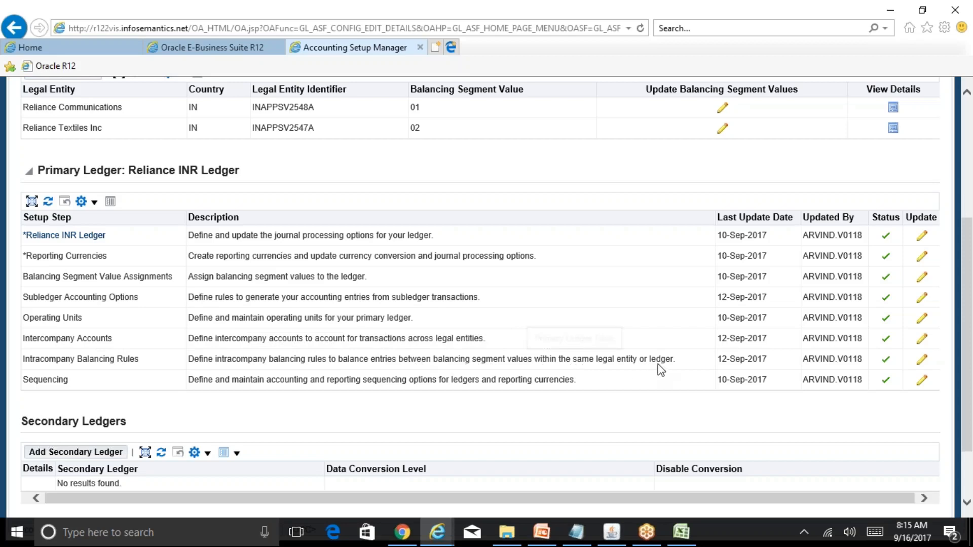
Open the Reliance Group Structure presentation from the training folder and show its second slide as a full-screen slide show
click(507, 531)
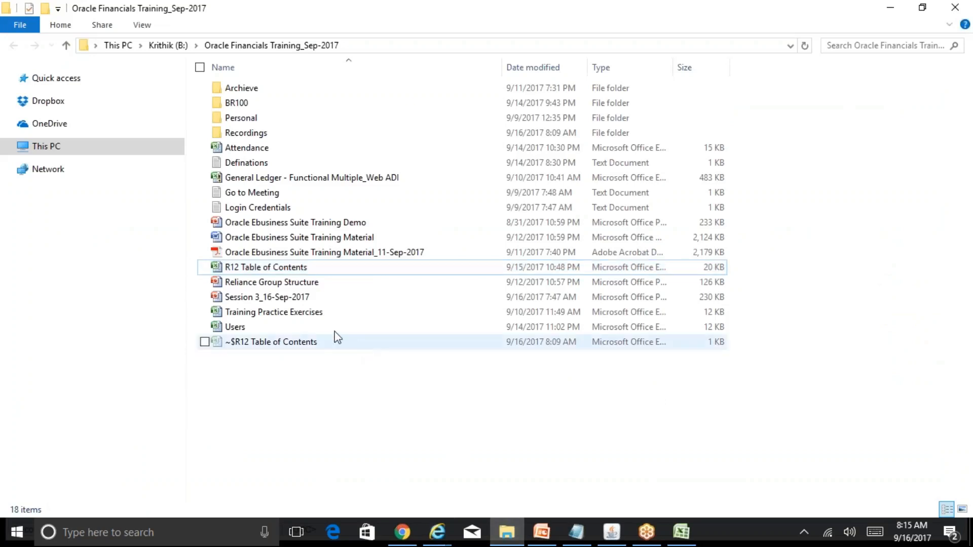
double_click(289, 283)
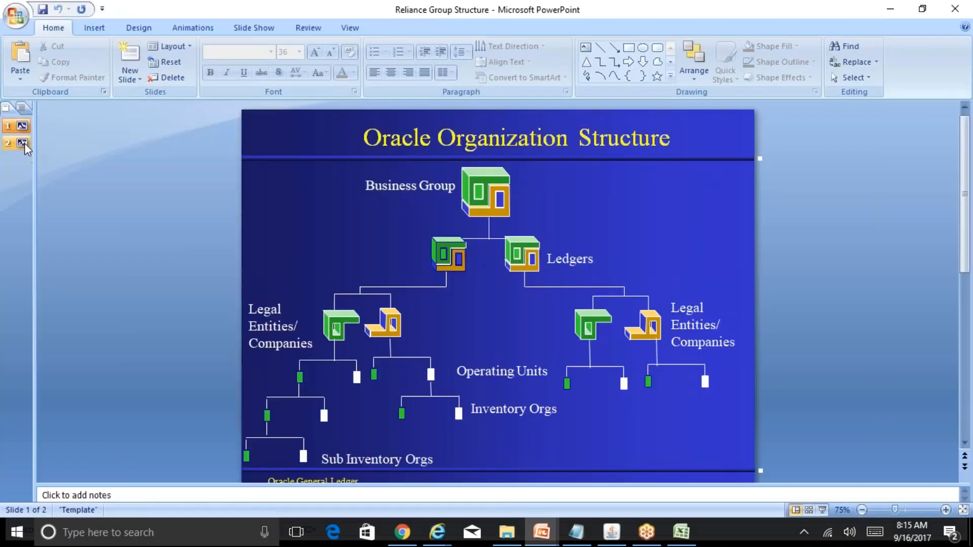
click(23, 143)
click(824, 508)
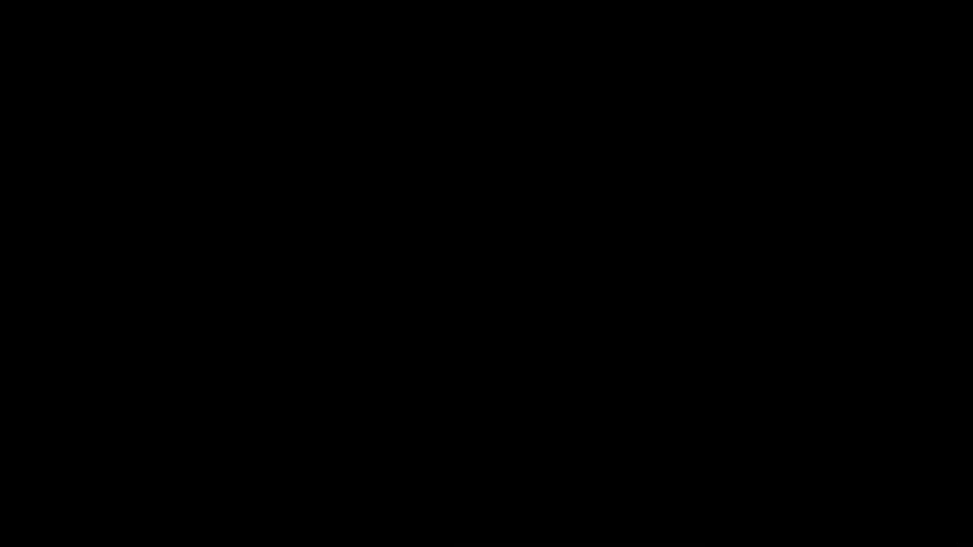
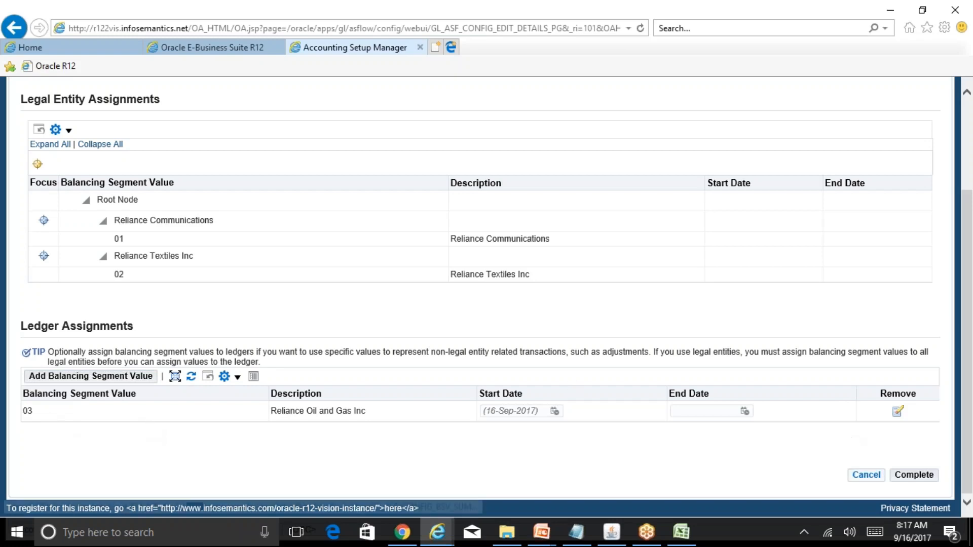
Leave the ledger balancing segment value assignments without completing them, and reopen them from the primary ledger's setup steps for update
click(868, 477)
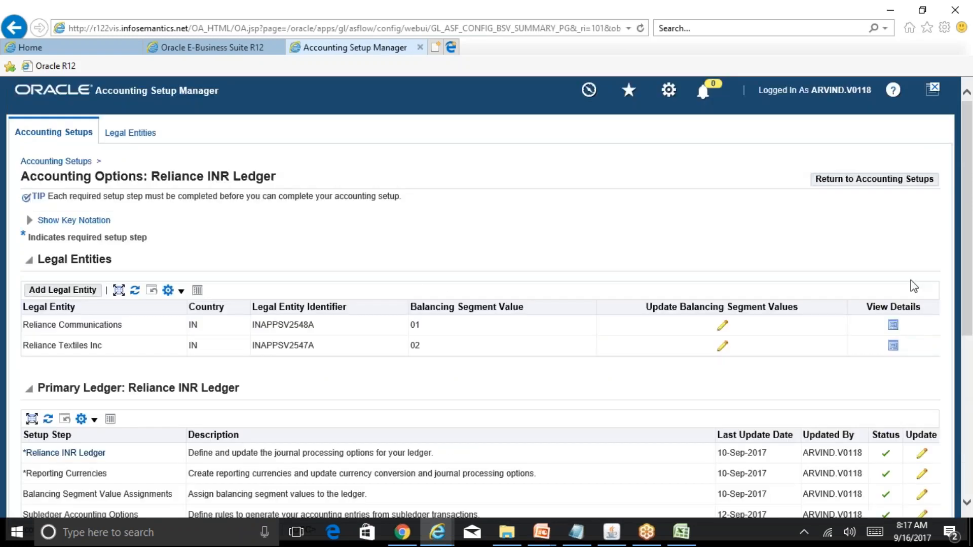
scroll(434, 404, down, 5)
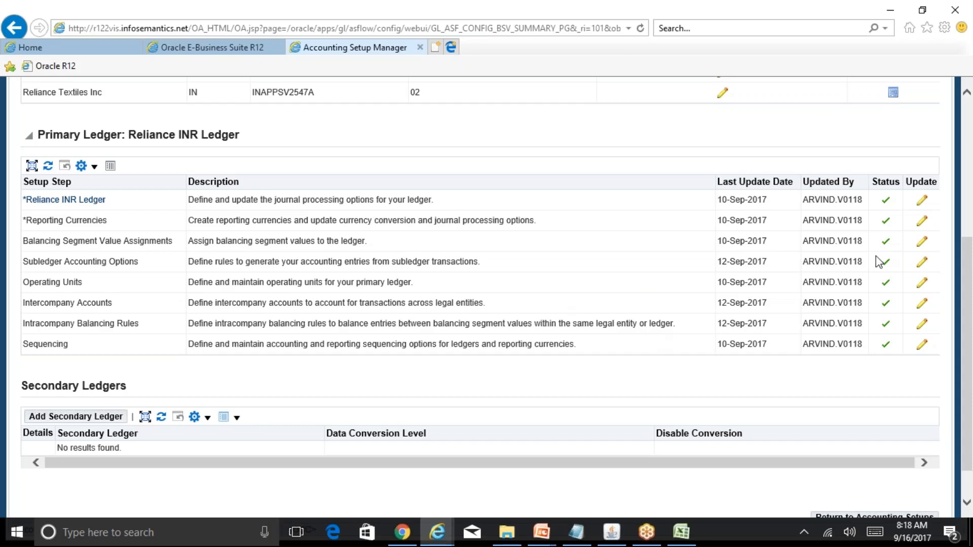
click(923, 244)
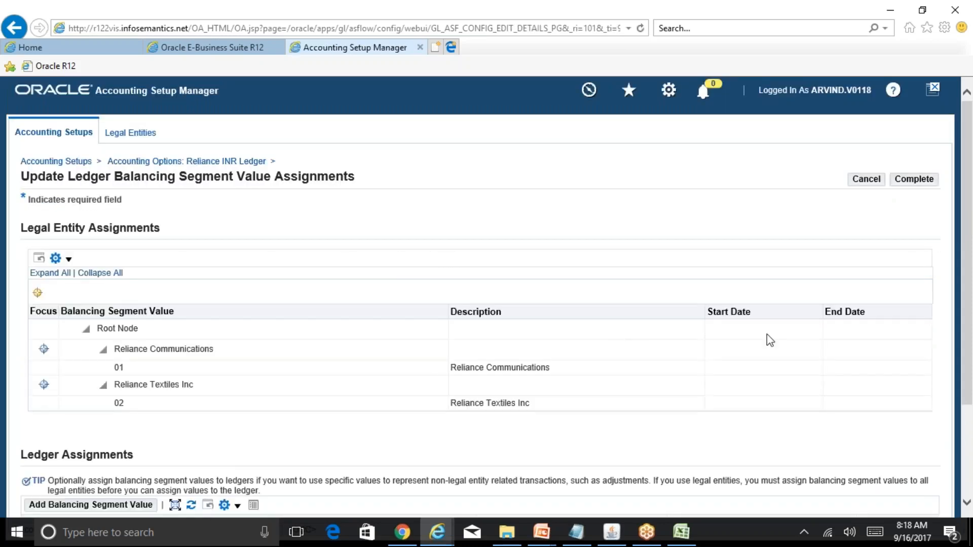
drag(970, 312, 969, 406)
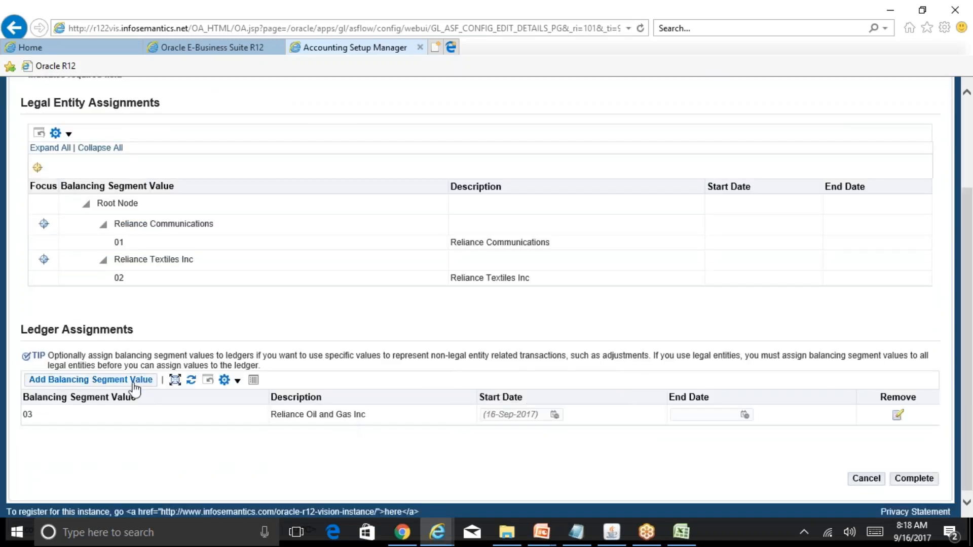
Check the company codes in the Reliance Group Structure presentation and return to the Accounting Setup Manager
mouse_move(549, 529)
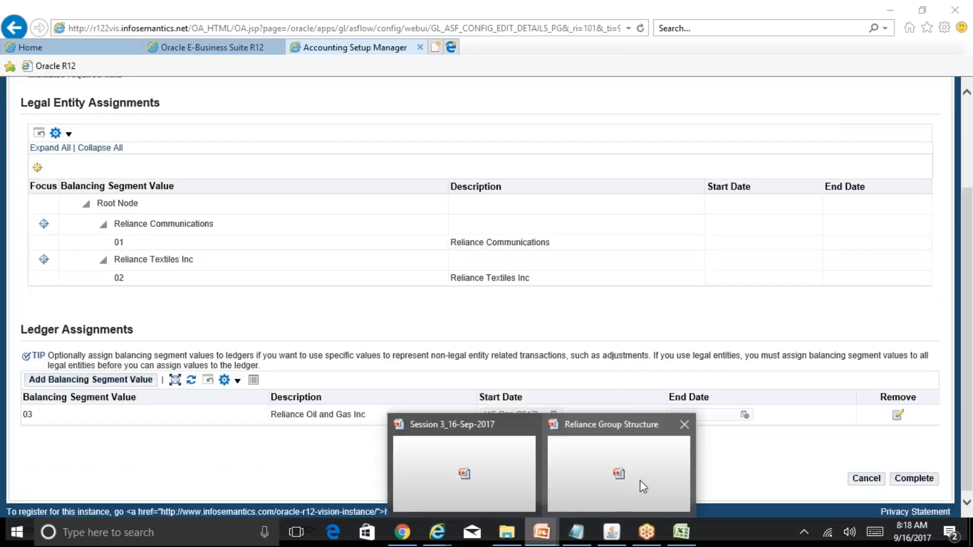
click(643, 487)
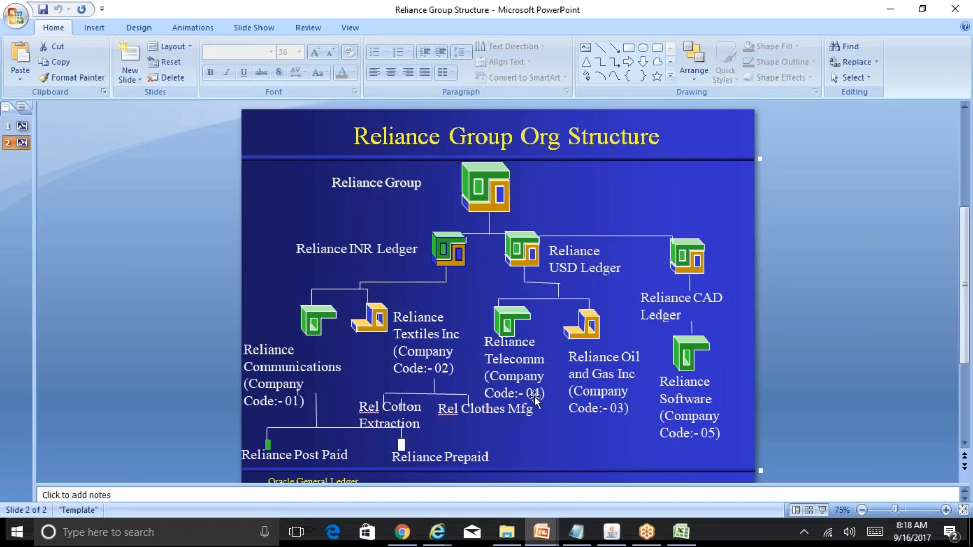
mouse_move(437, 532)
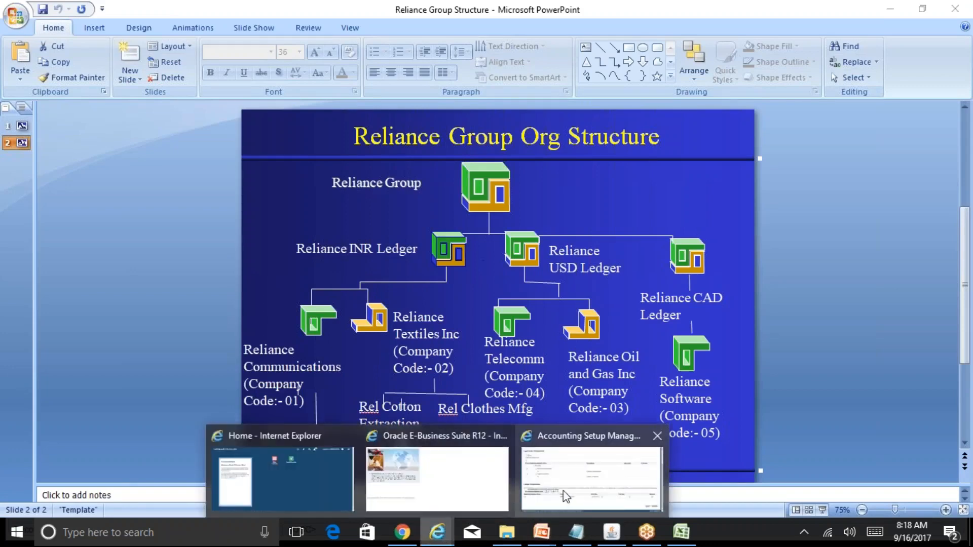
click(564, 490)
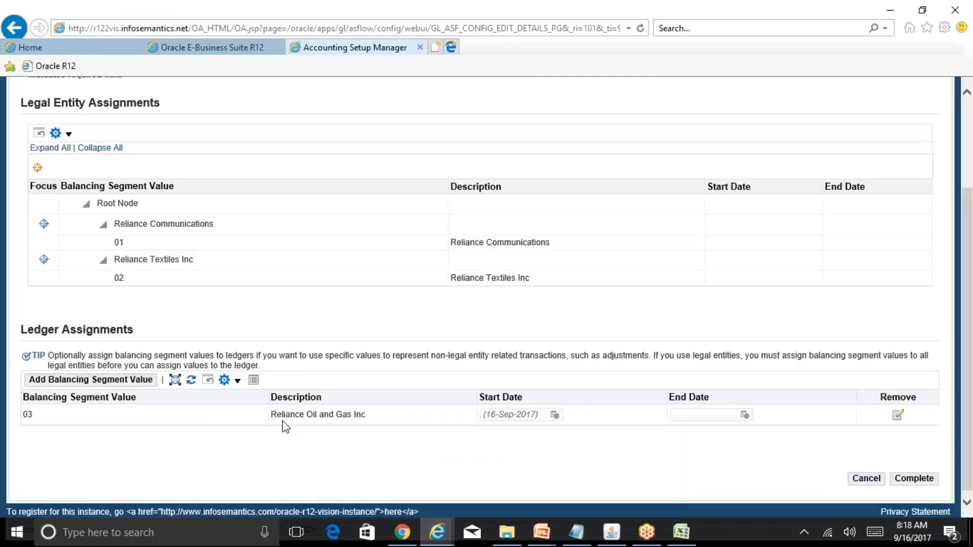
Add balancing segment value 04, Reliance Telecomm, to the ledger assignments and complete the update
click(137, 385)
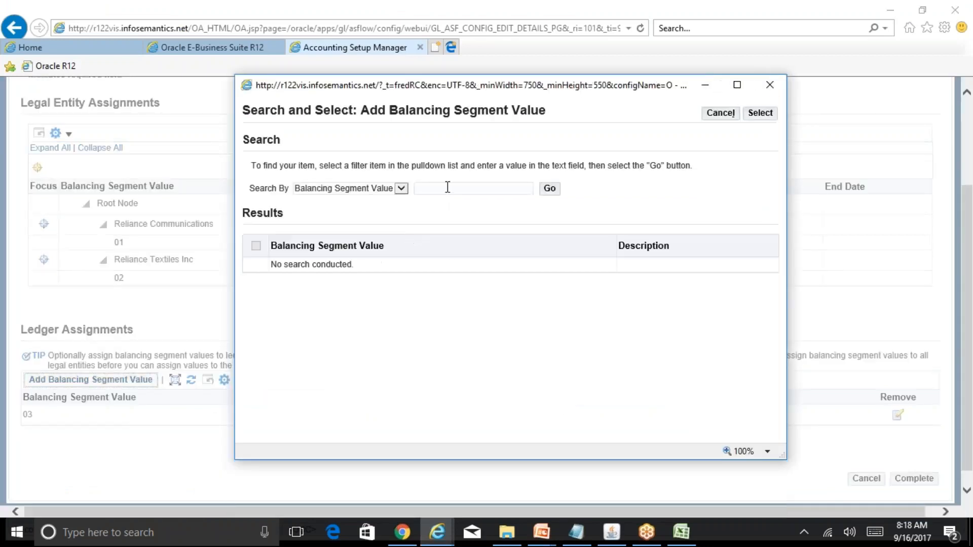
text(04)
click(550, 189)
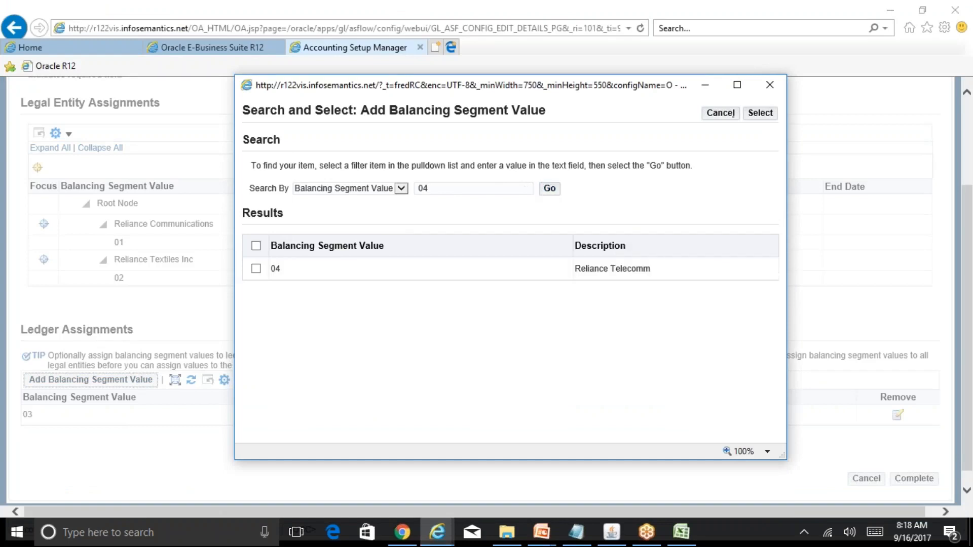
click(256, 269)
click(761, 114)
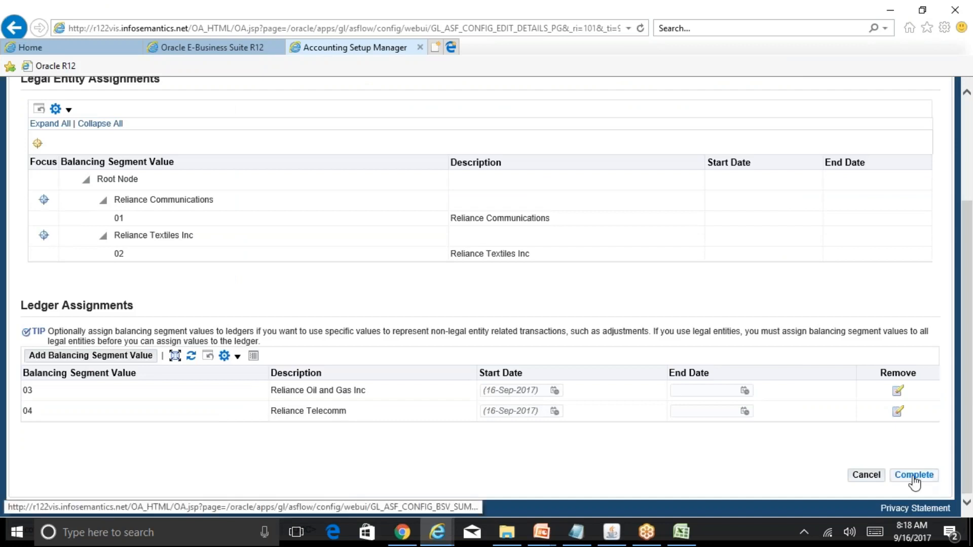
click(914, 476)
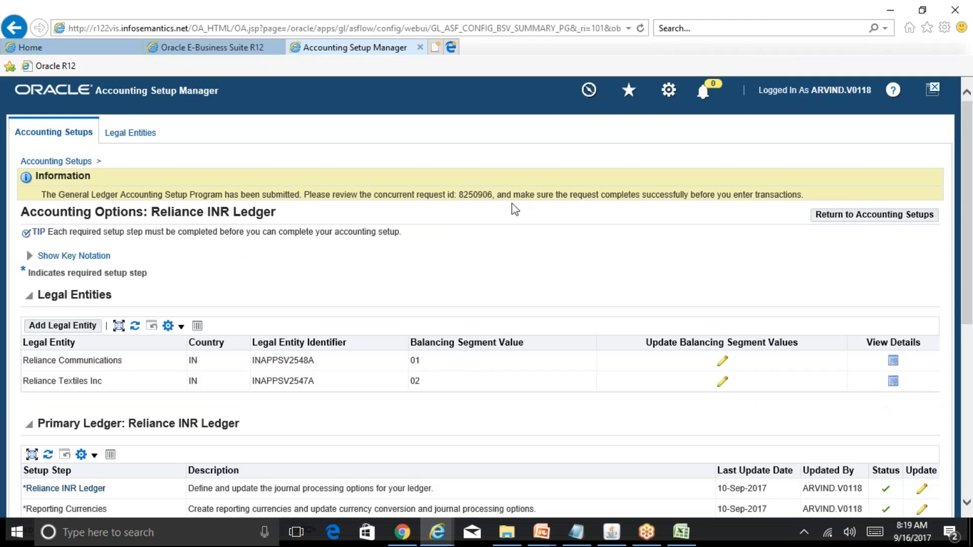
Find all own concurrent requests in Oracle Applications and check the status of the submitted General Ledger Accounting Setup Program
click(612, 532)
click(62, 33)
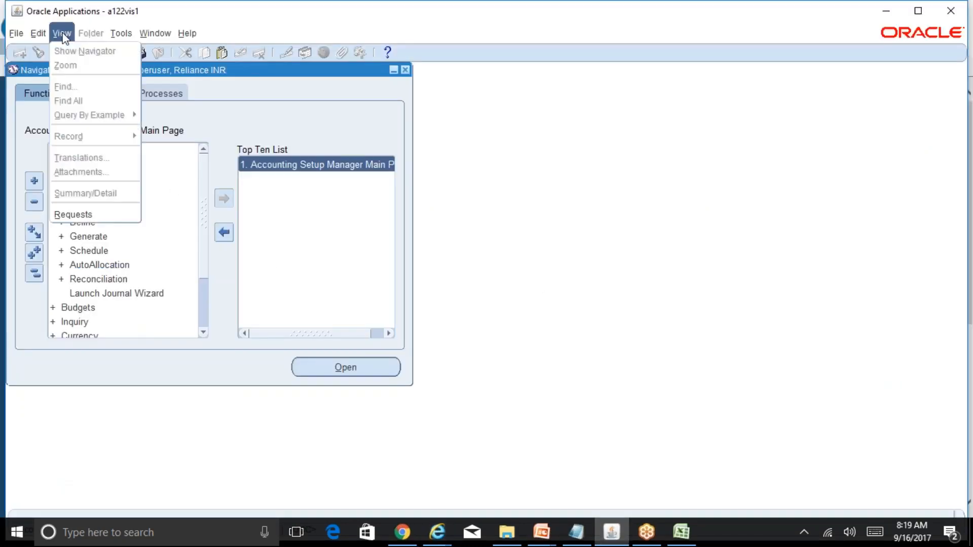
click(73, 215)
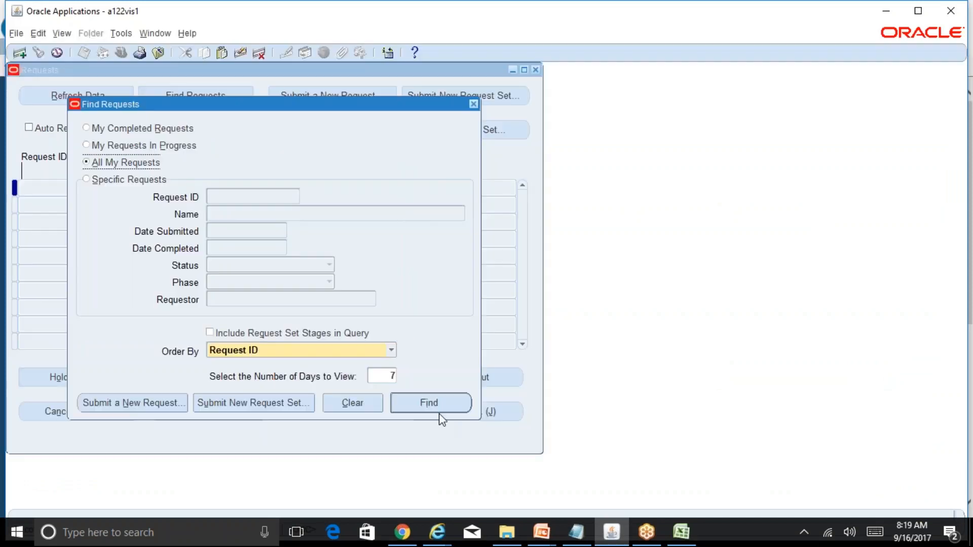
click(439, 411)
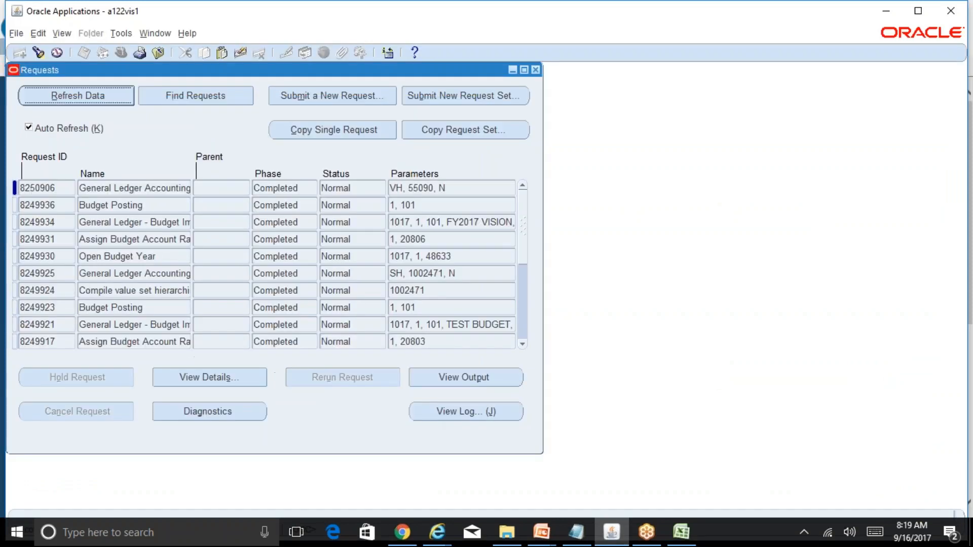
click(178, 189)
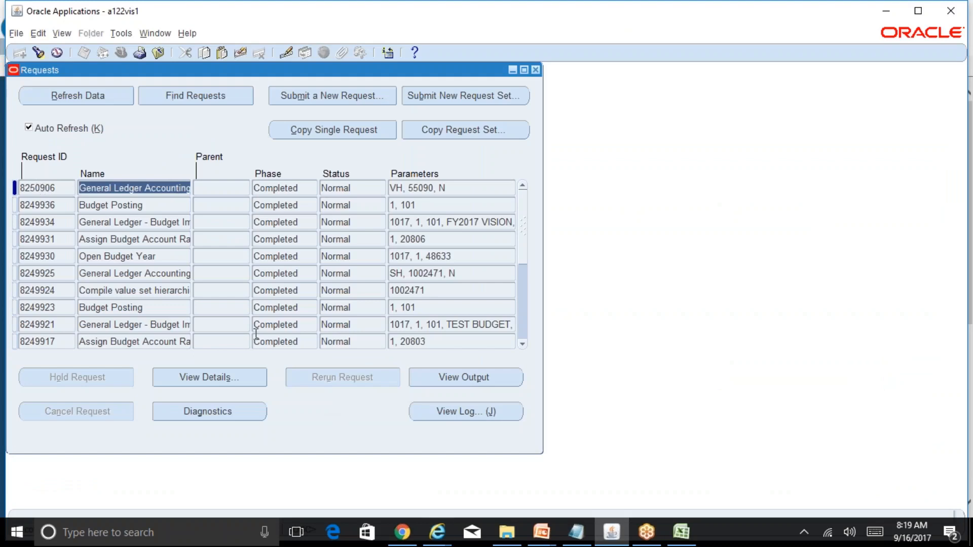
Return to the Reliance INR Ledger's accounting options and review the intercompany and intracompany setup steps of the primary ledger
click(437, 532)
click(569, 493)
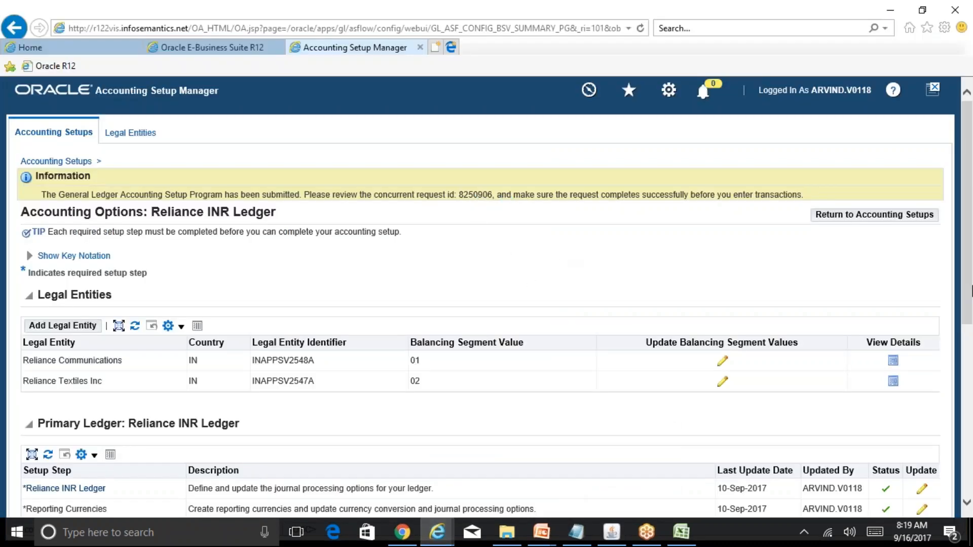
drag(972, 284, 972, 405)
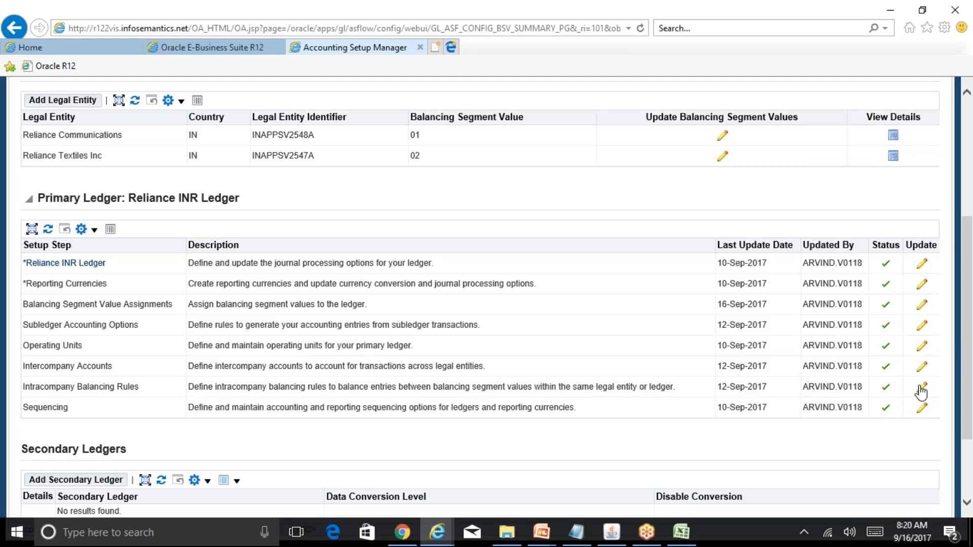
Return to Oracle Applications, close the requests list, and collapse all functions in the General Ledger navigator
click(623, 535)
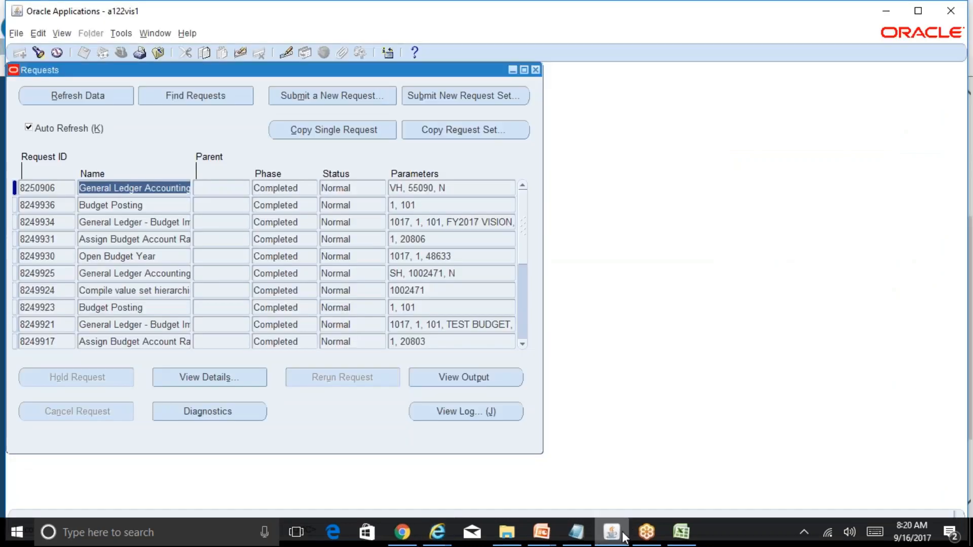
click(535, 70)
click(36, 275)
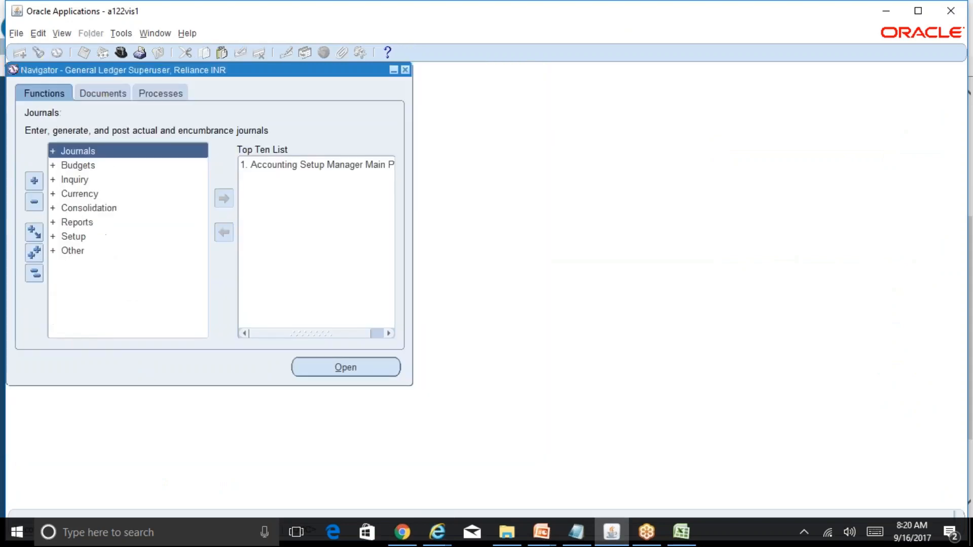
Open journal entry from the General Ledger navigator and create a new journal named Test Intracompany Jrnl
double_click(123, 155)
double_click(135, 166)
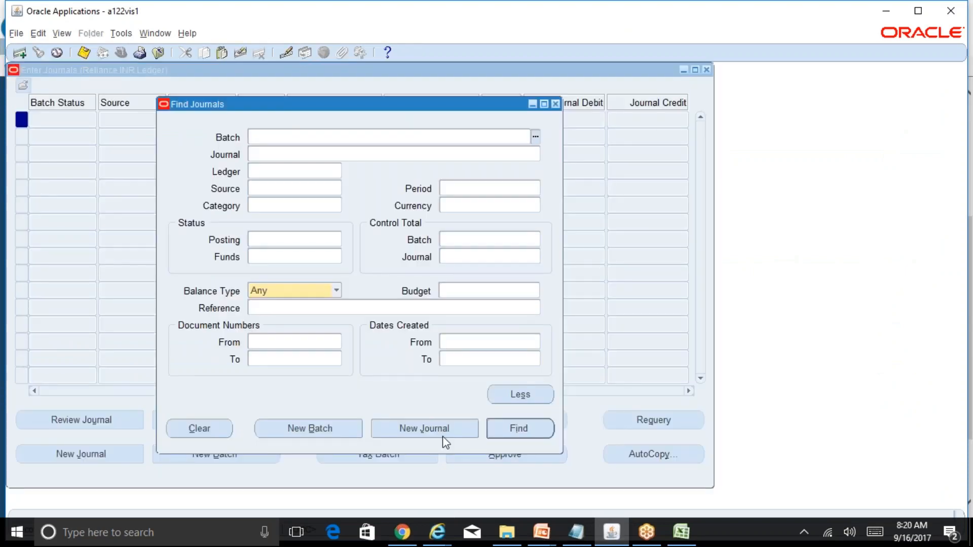
click(441, 431)
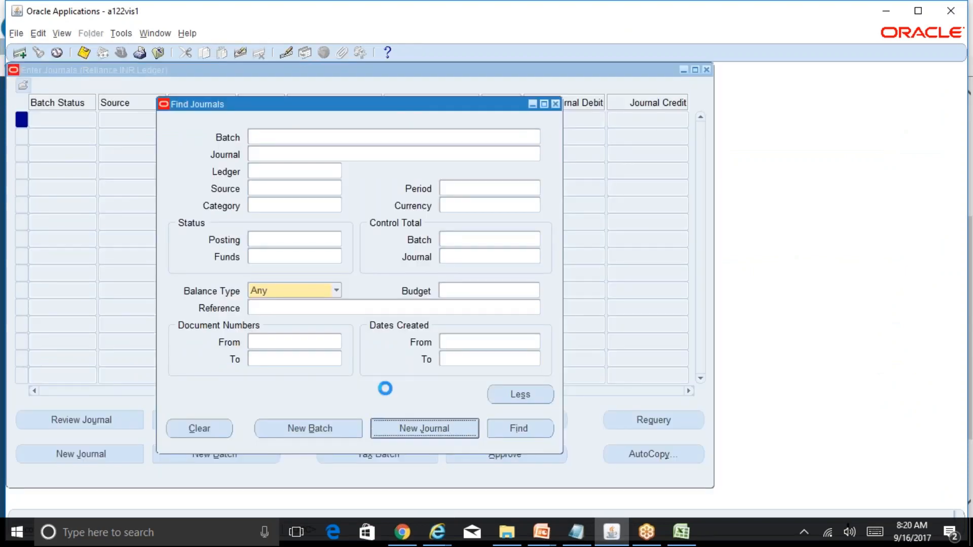
text(Test )
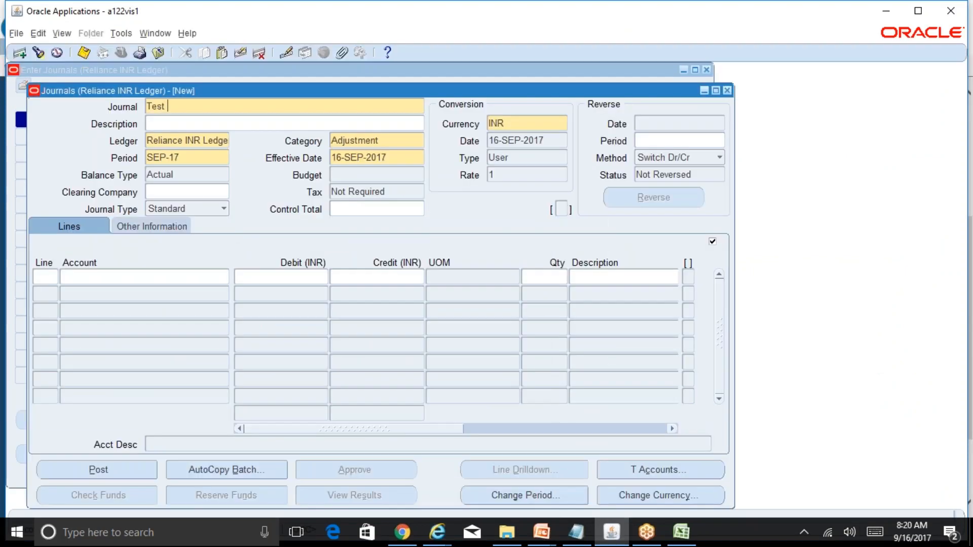
text(Intracompany Jrnl)
Start journal line 1, check the company codes in the Reliance Group Structure presentation, and set the account's company to 03
click(41, 280)
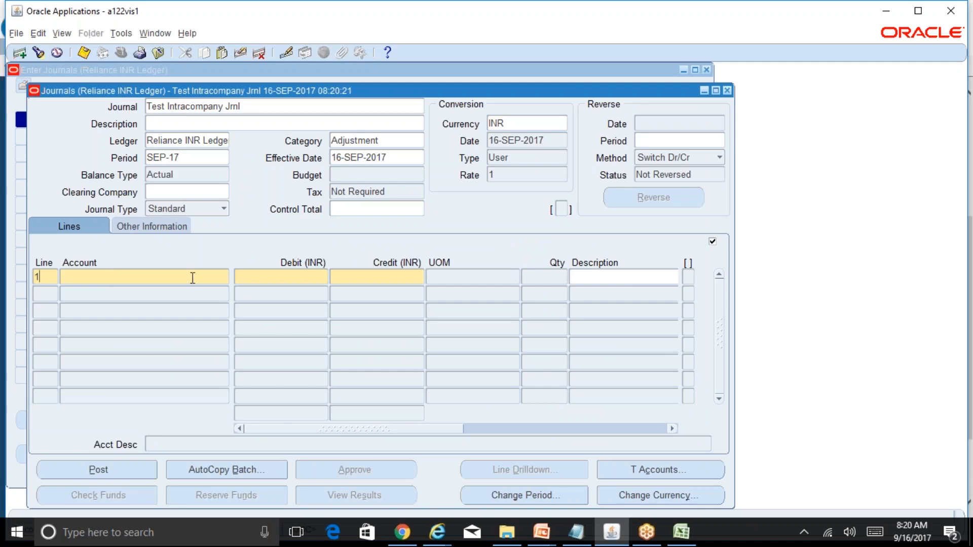
key(Tab)
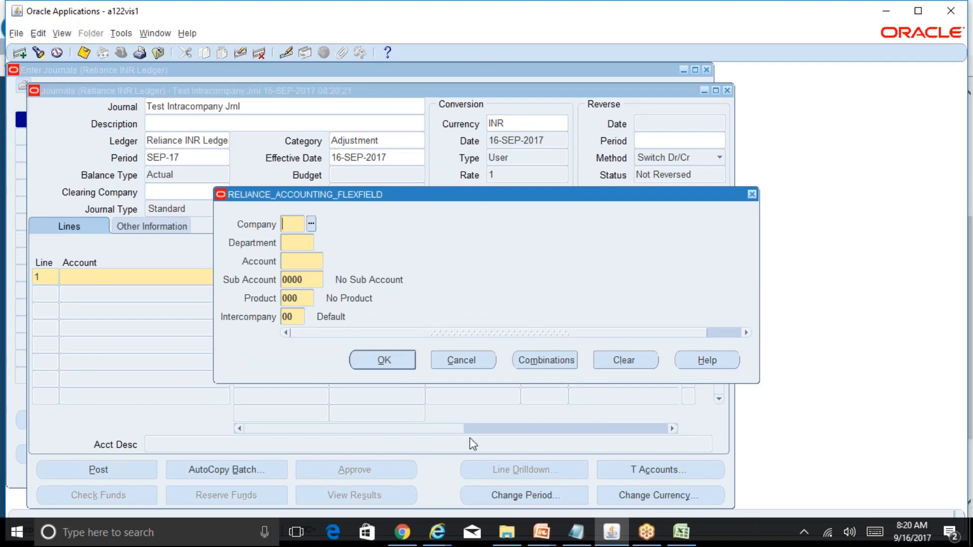
click(541, 532)
click(611, 501)
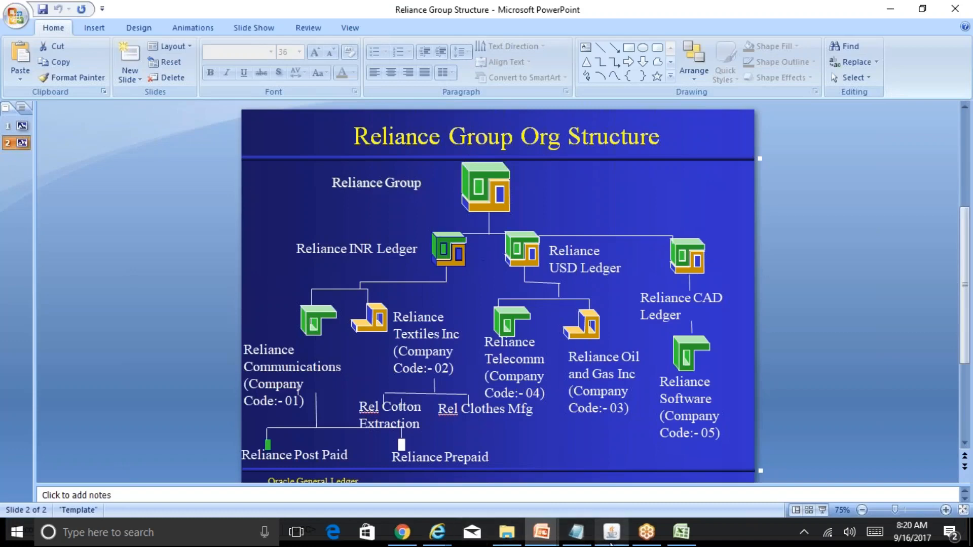
click(612, 532)
text(03)
key(Tab)
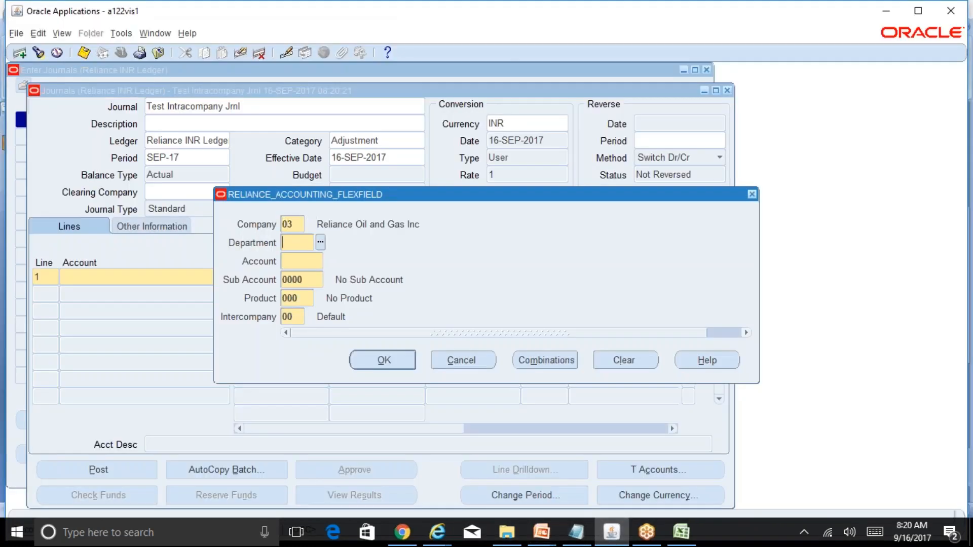
Complete line 1's account with department 000 and account 5800 Salaries, found by searching for Sala%
text(000)
key(Tab)
key(ctrl+l)
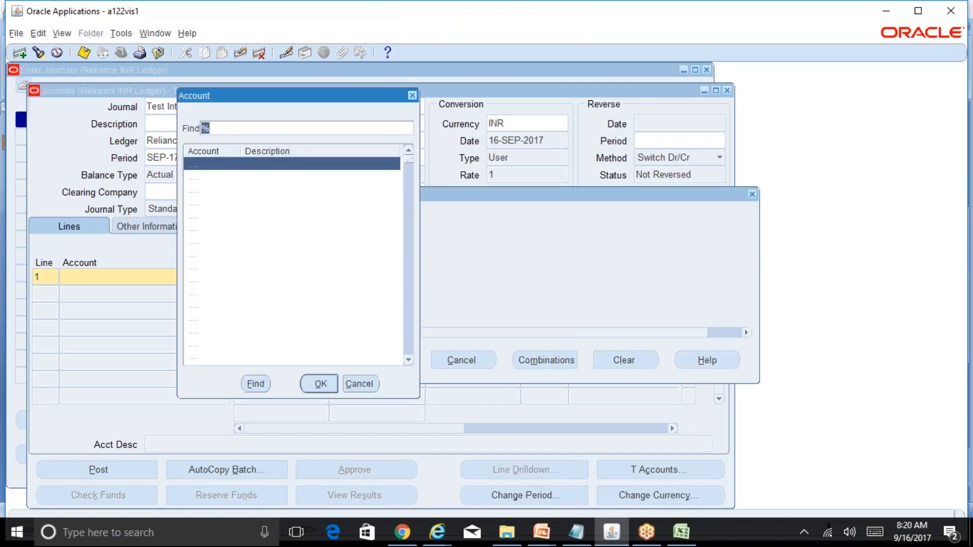
click(219, 129)
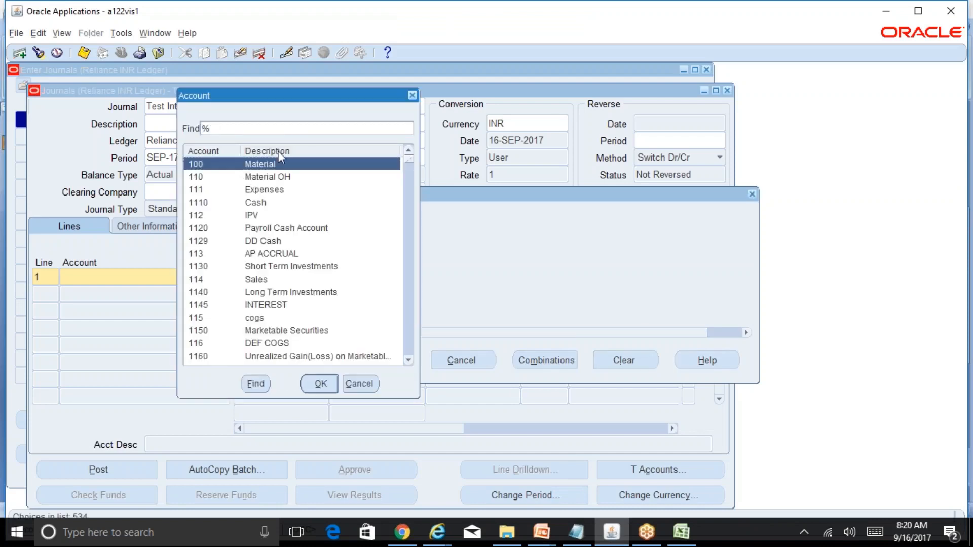
text(Sala%)
key(Return)
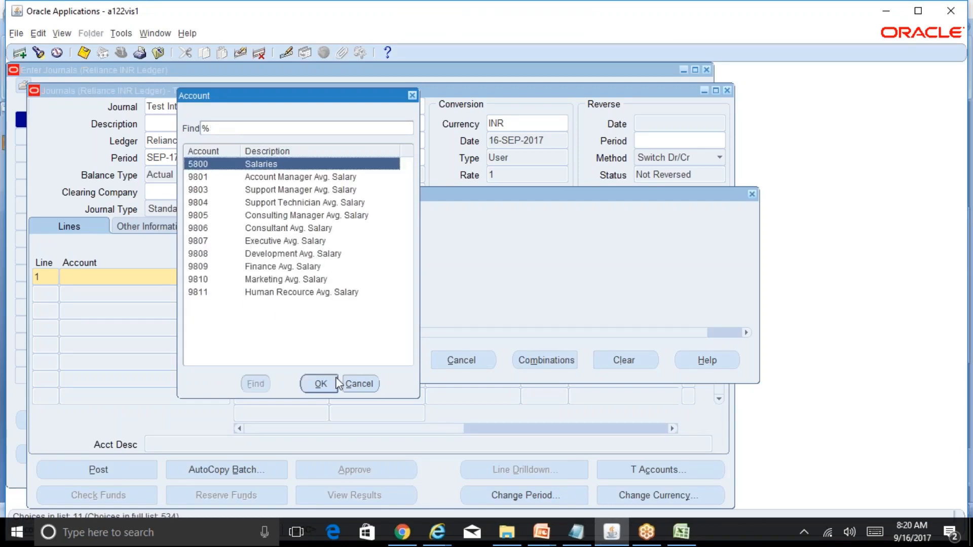
click(334, 383)
click(391, 358)
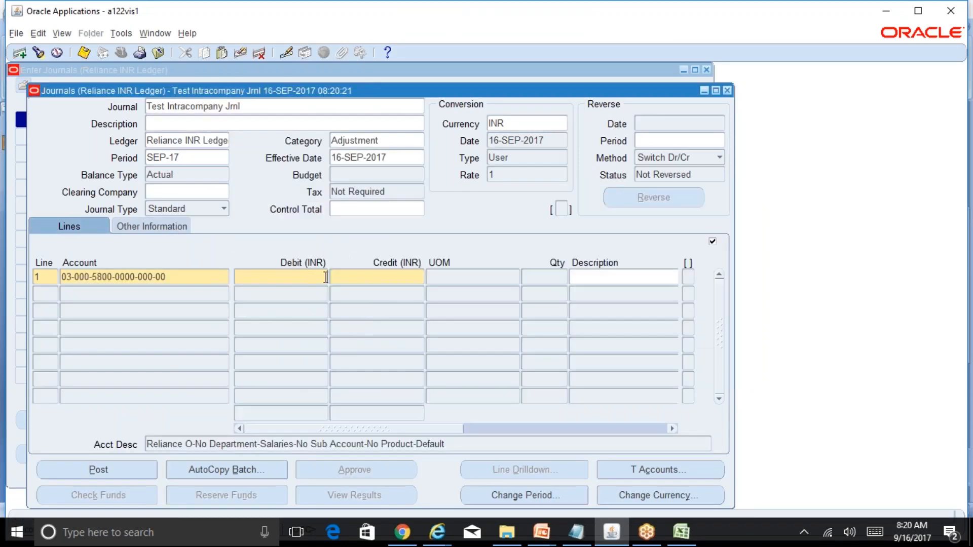
Enter a debit of 25,000 on line 1 and begin line 2
click(325, 277)
text(25,000)
key(Down)
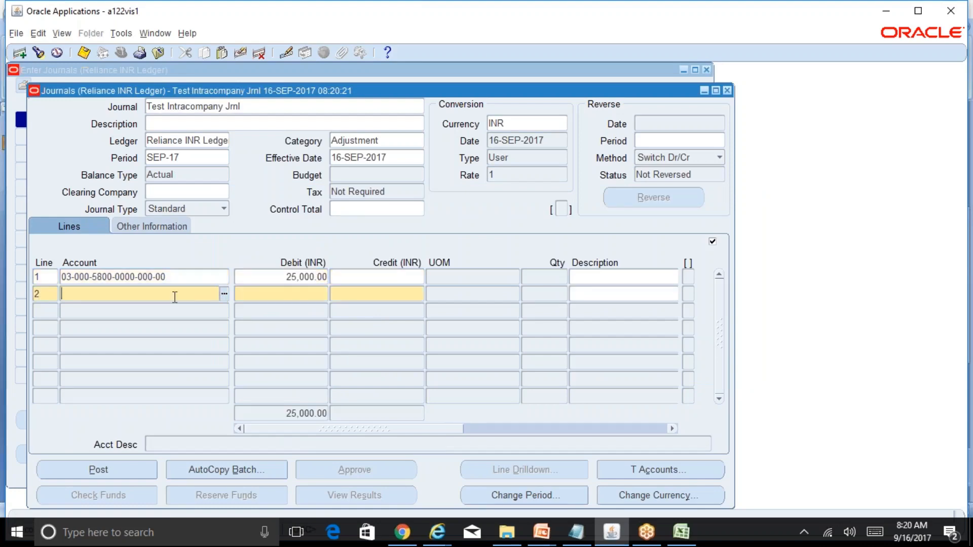
Copy line 1's account combination into line 2 and change its company to 04, Reliance Telecomm
key(shift+F5)
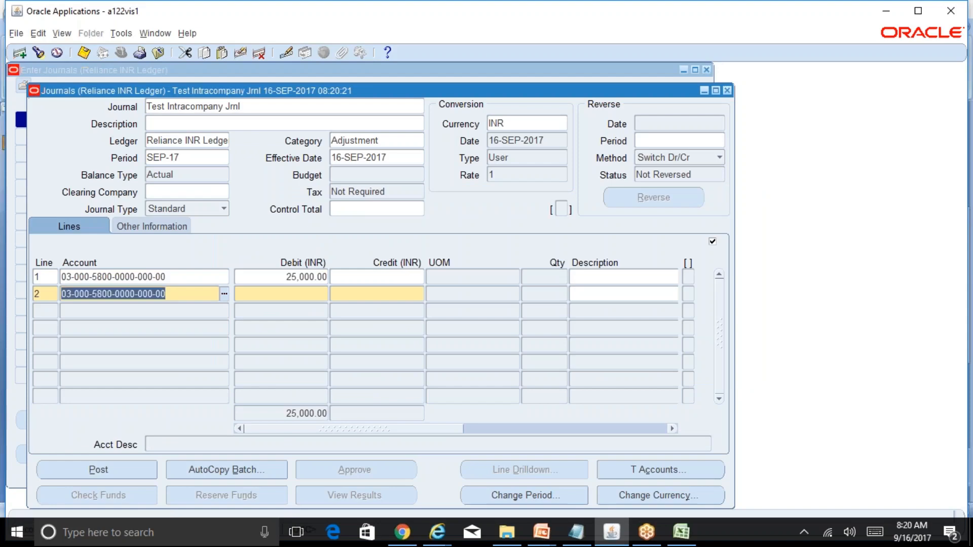
click(225, 295)
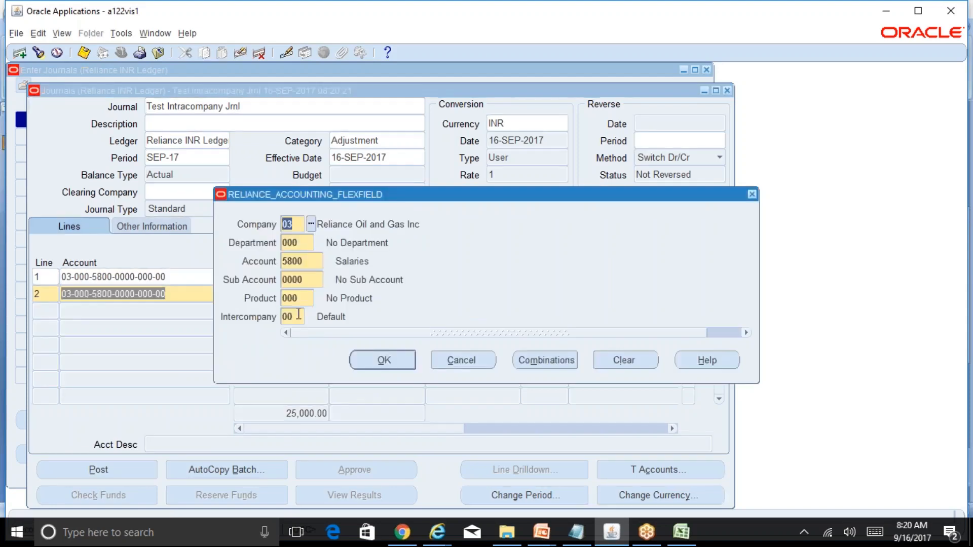
text(04)
key(Tab)
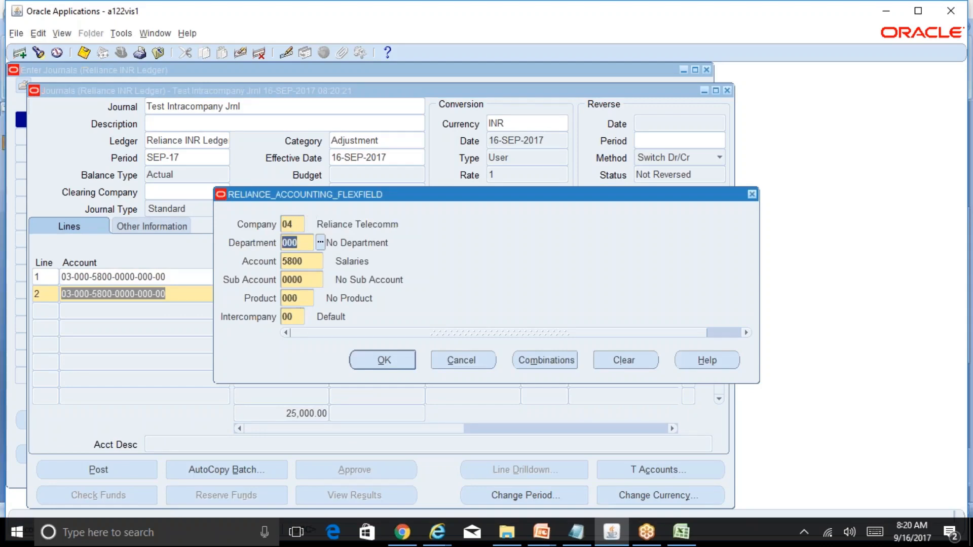
click(385, 361)
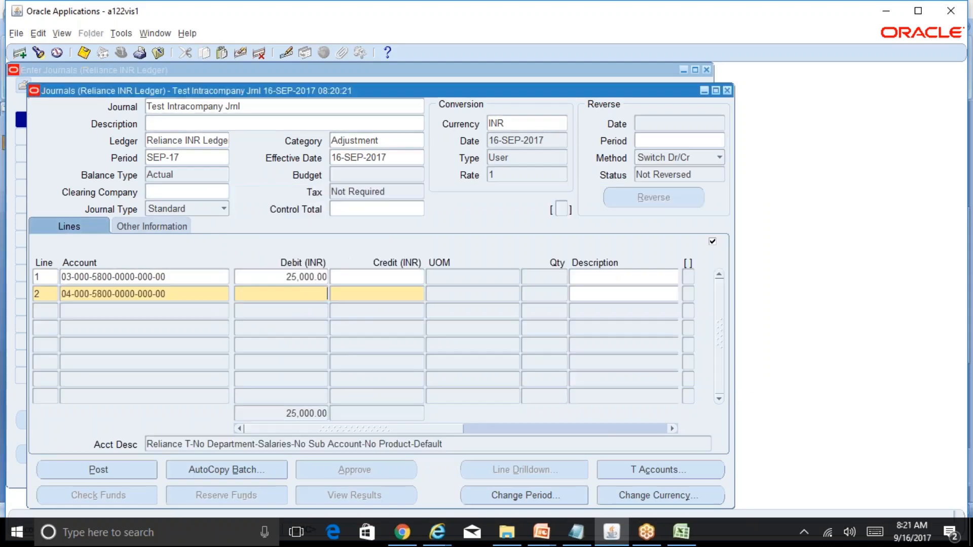
Enter a credit of 25,000 on line 2, save the journal, and submit it for posting
text(25000)
key(ctrl+s)
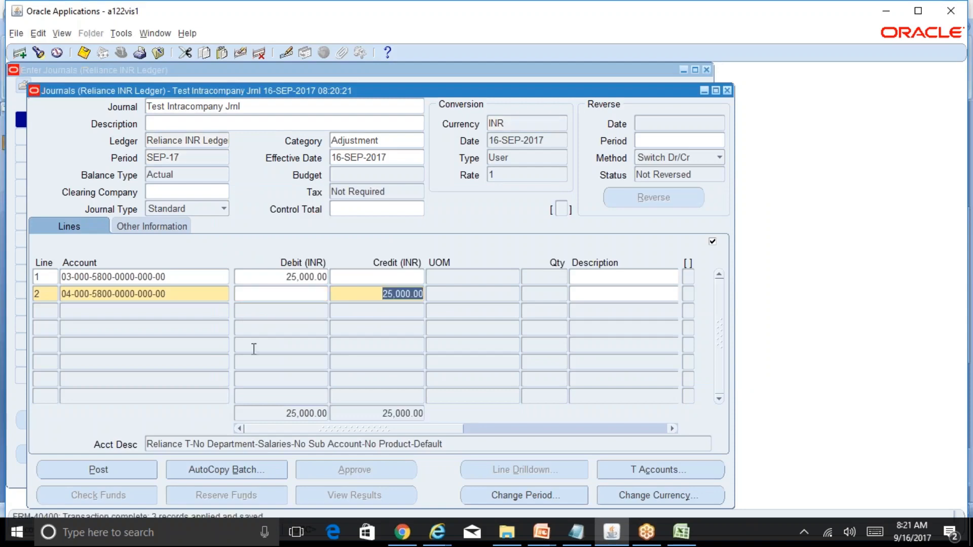
click(126, 470)
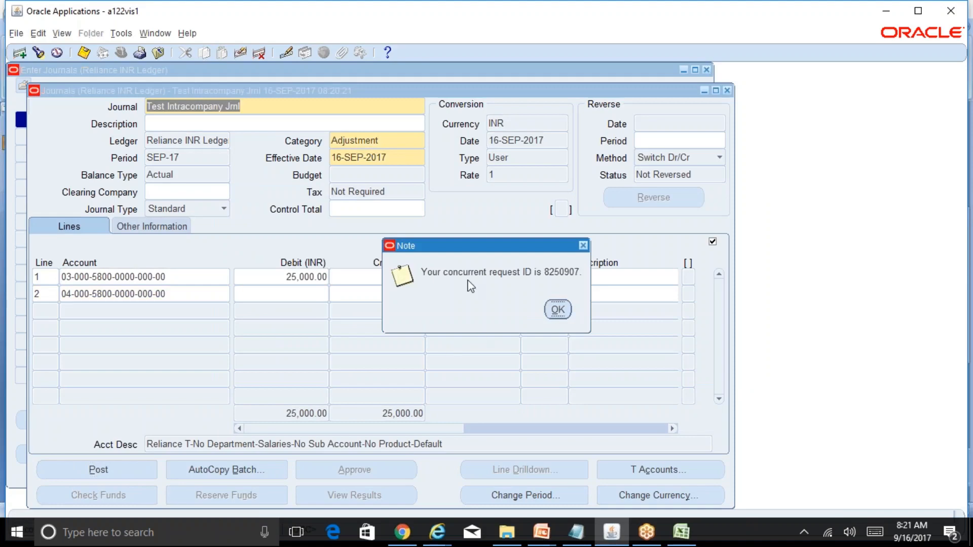
click(558, 309)
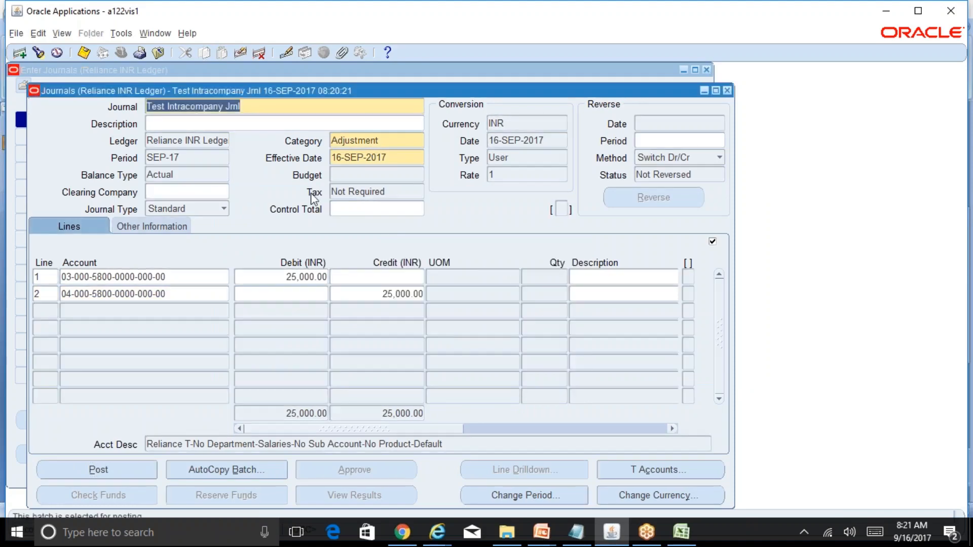
Find the concurrent requests to check the journal posting's status, then switch to the Reliance Group Structure presentation in PowerPoint
click(61, 33)
click(73, 215)
click(452, 408)
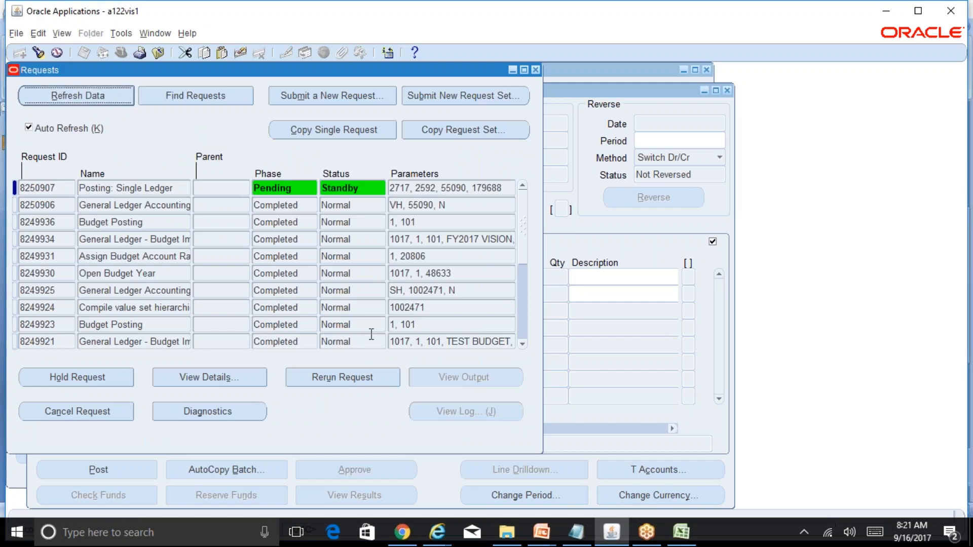
click(541, 532)
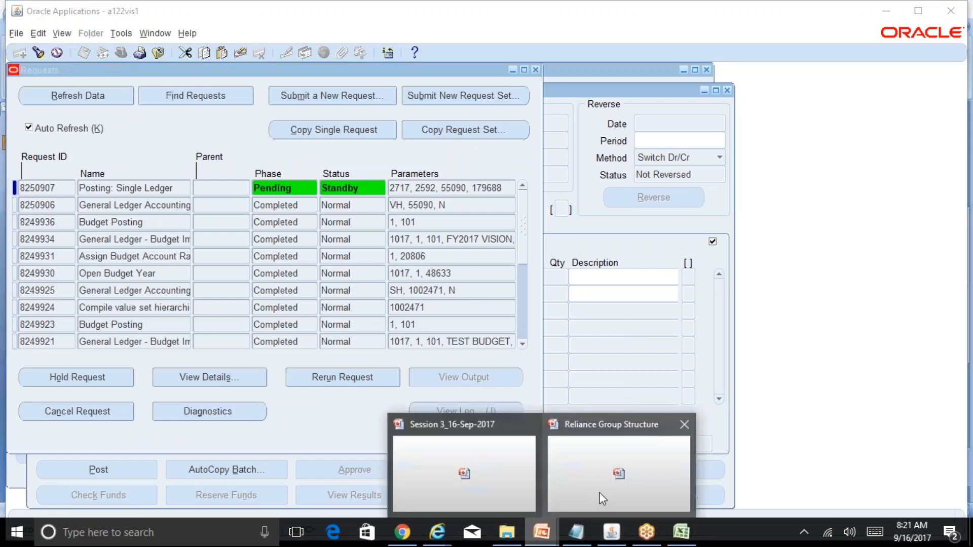
click(602, 498)
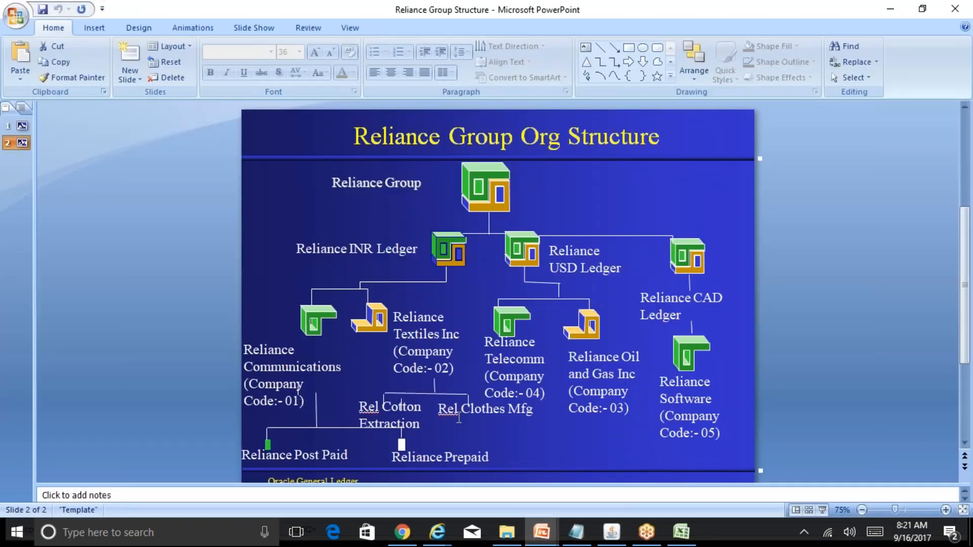
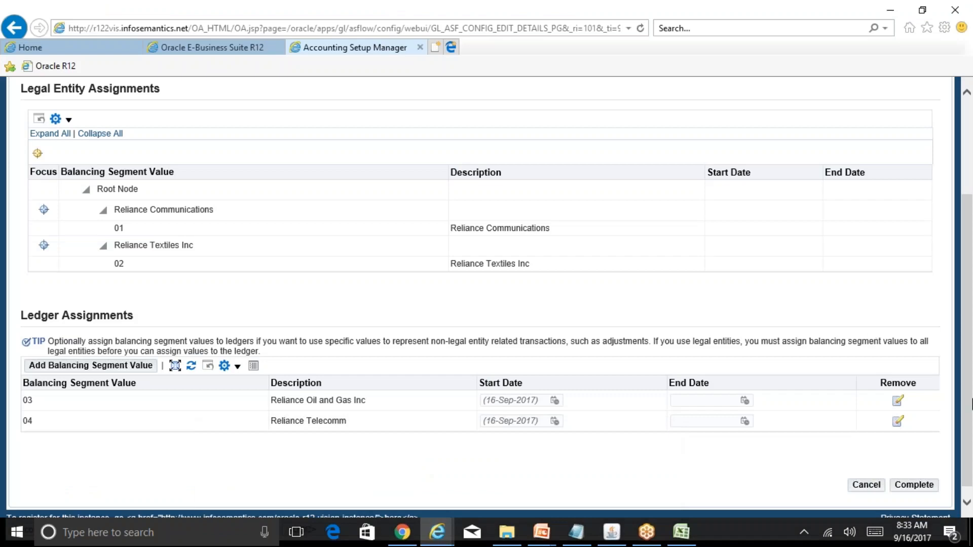
Cancel the balancing segment value assignments, examine Reliance Communications' intercompany receivables and payables accounts, and return to the ledger's accounting options
click(866, 485)
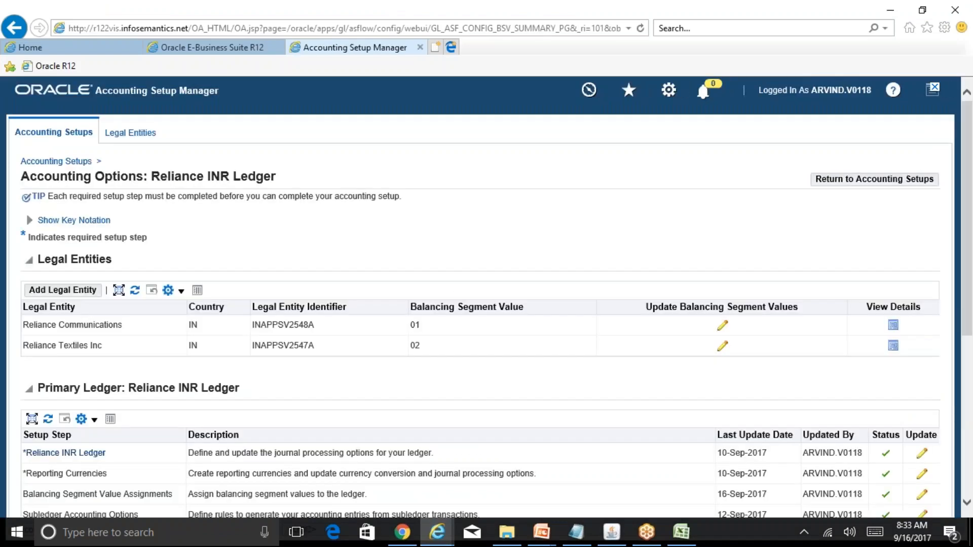
drag(971, 261, 971, 328)
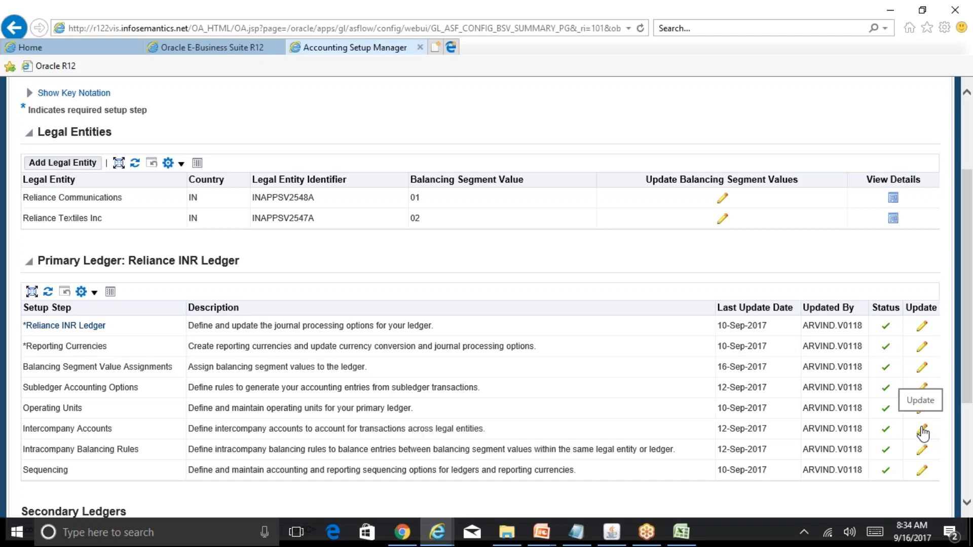
click(923, 433)
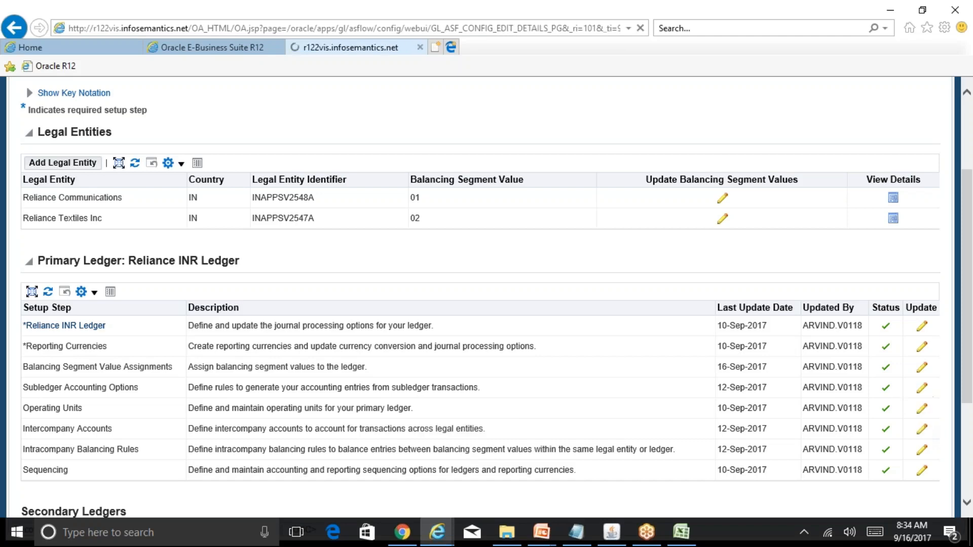
click(806, 353)
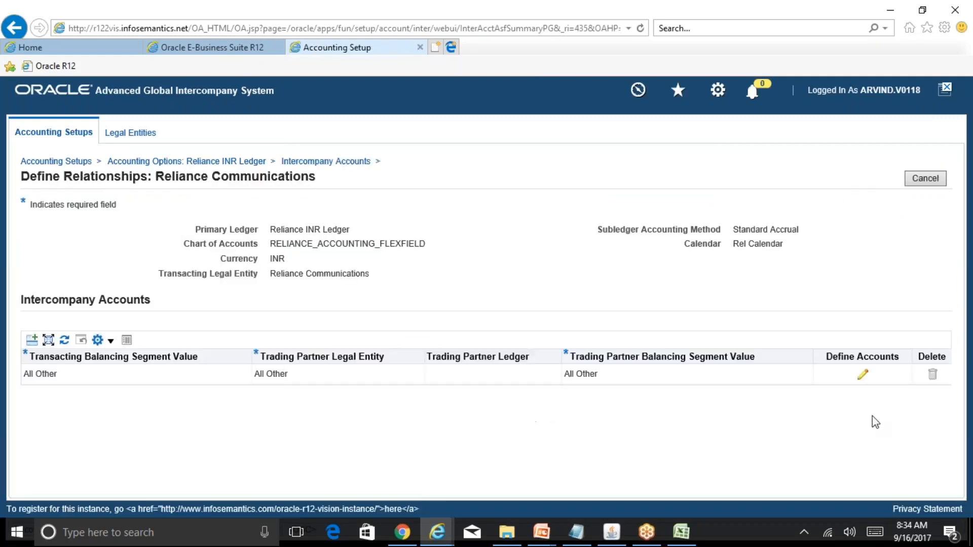
click(865, 376)
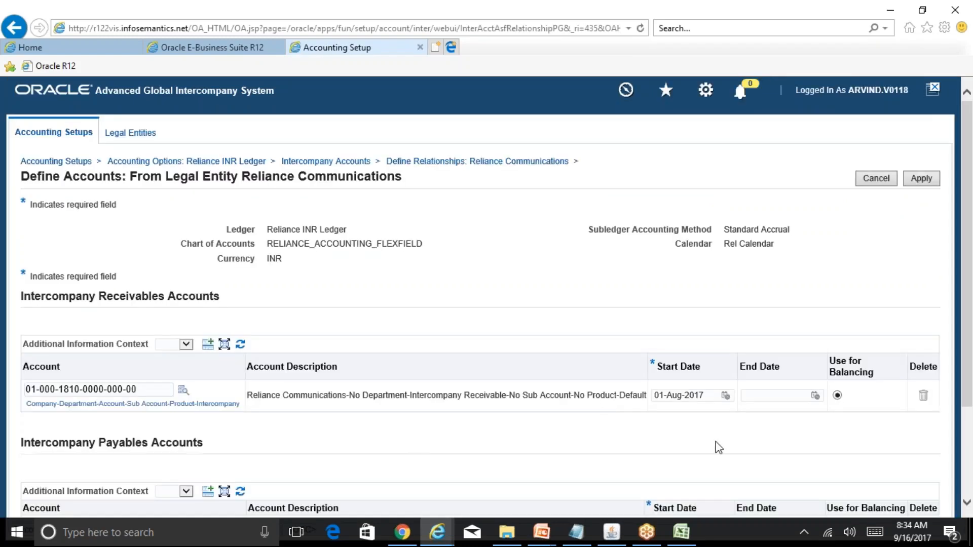
scroll(971, 396, down, 2)
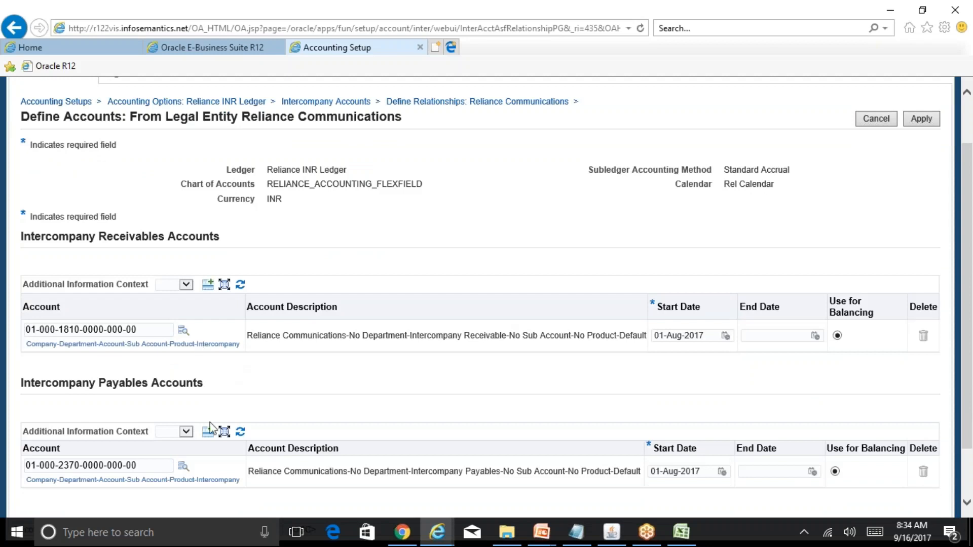
click(888, 122)
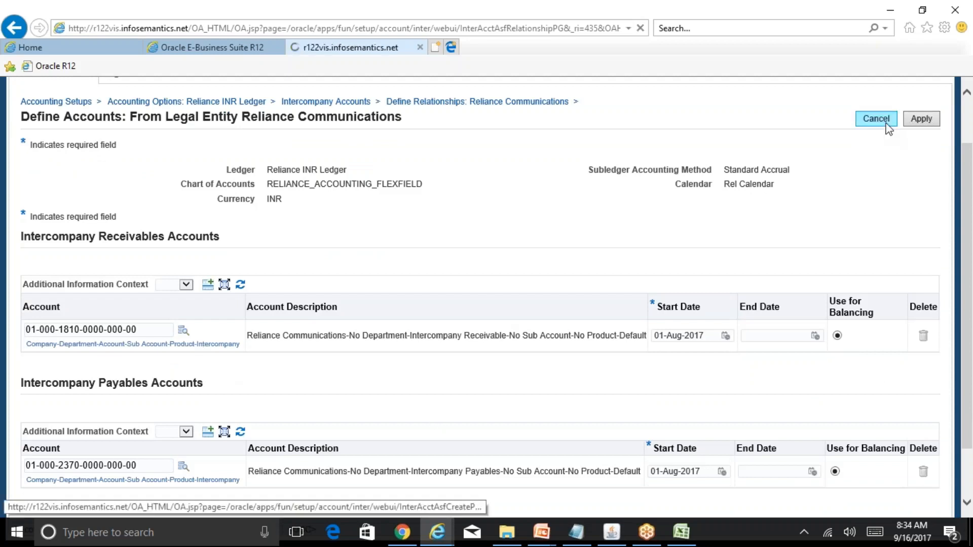
click(909, 175)
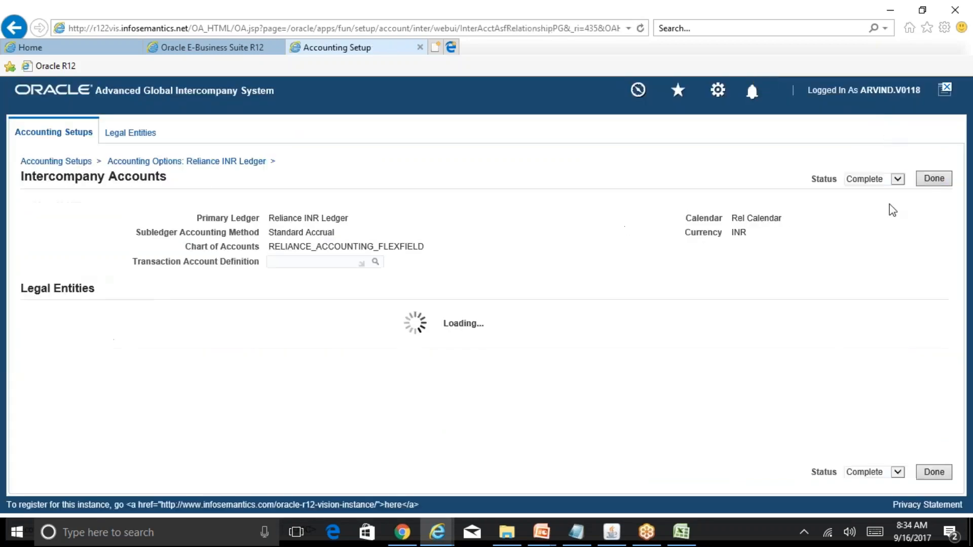
click(929, 182)
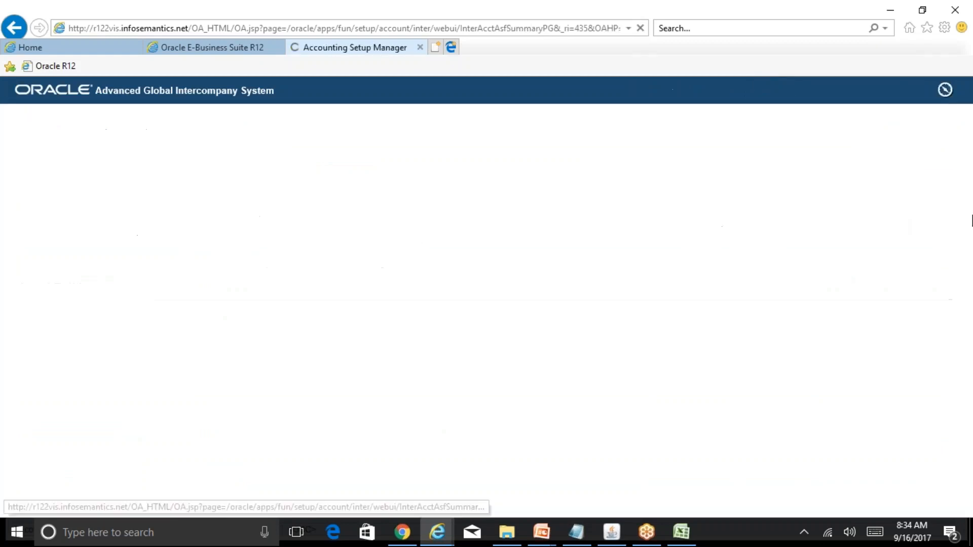
Open the primary ledger's Intracompany Balancing Rules setup step and examine its list of balancing rules
scroll(683, 330, down, 5)
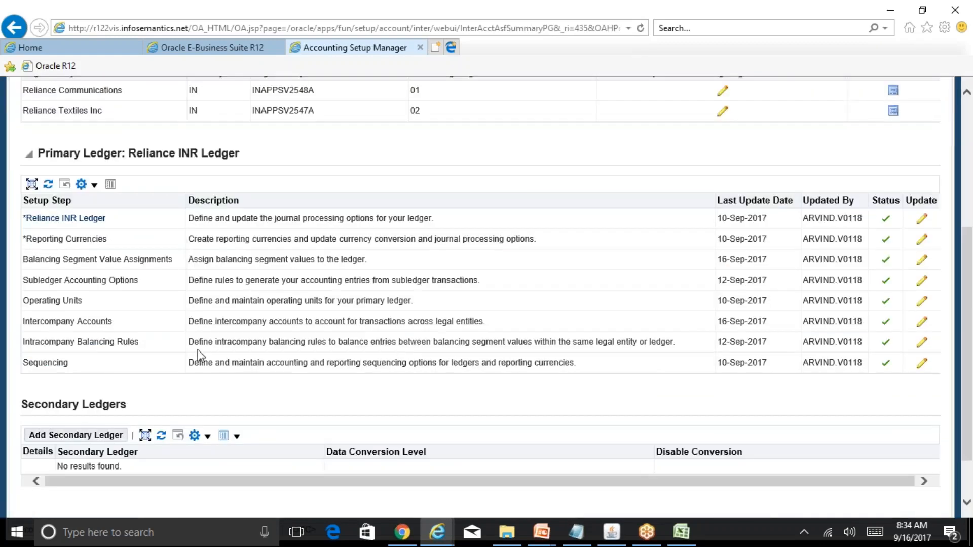
click(922, 343)
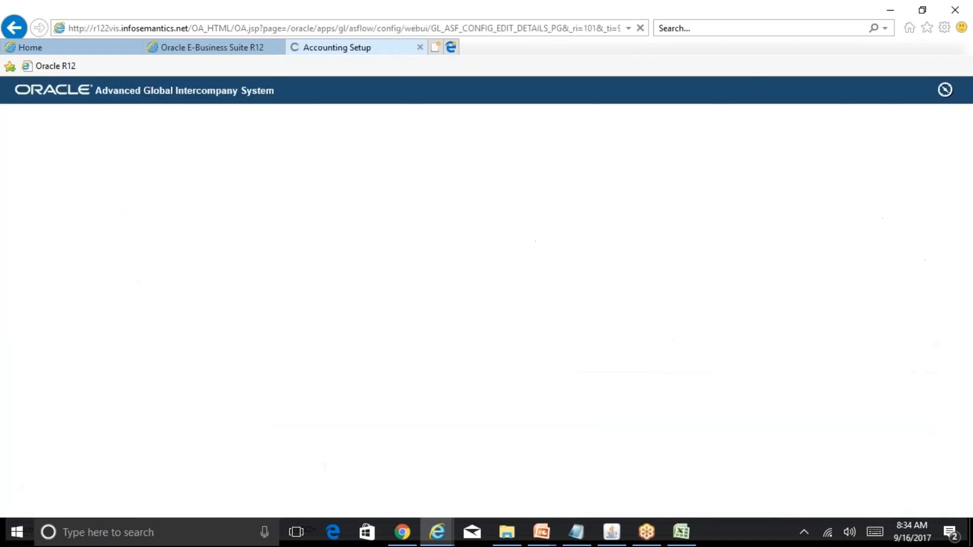
click(870, 382)
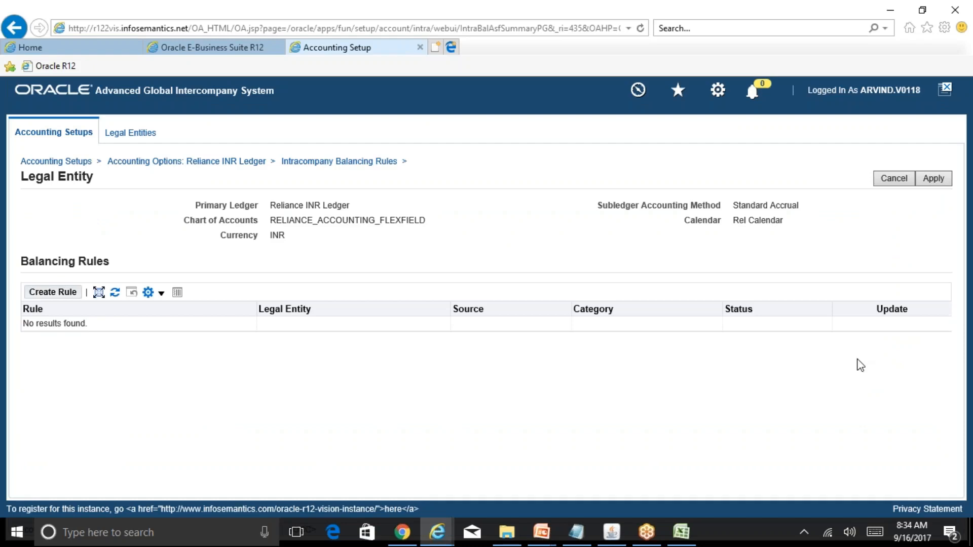
Cancel the intracompany balancing rules page, then examine Reliance Communications' balancing segment value assignments and cancel back to the accounting options
click(892, 181)
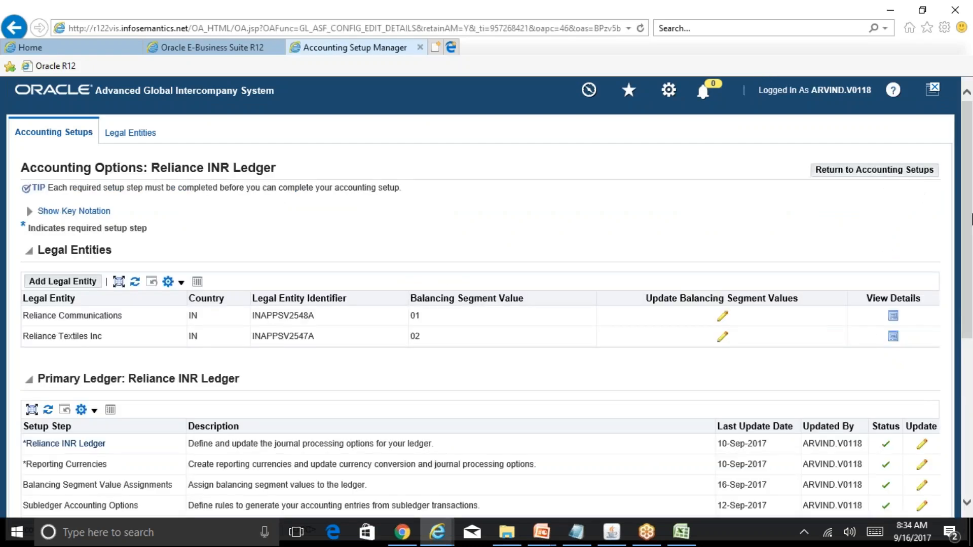
scroll(971, 310, down, 3)
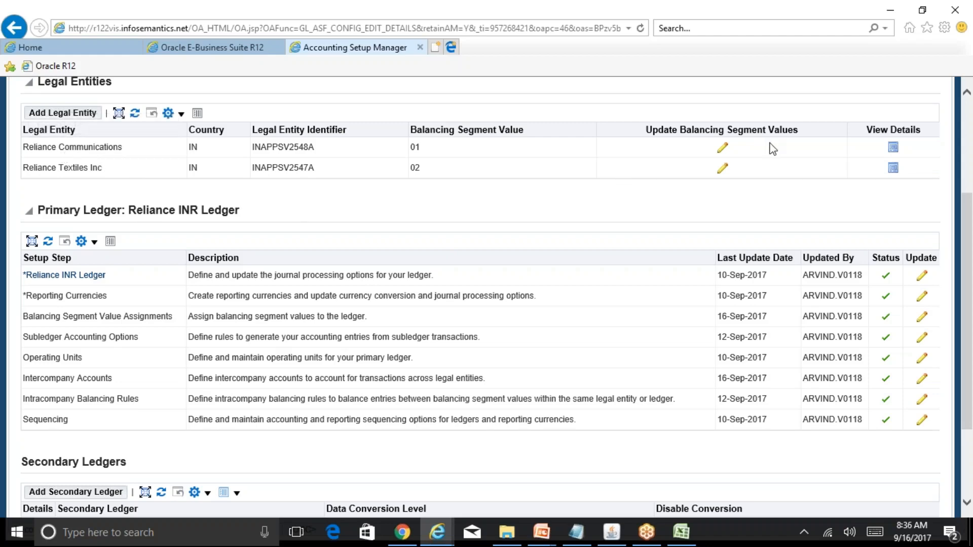
click(723, 148)
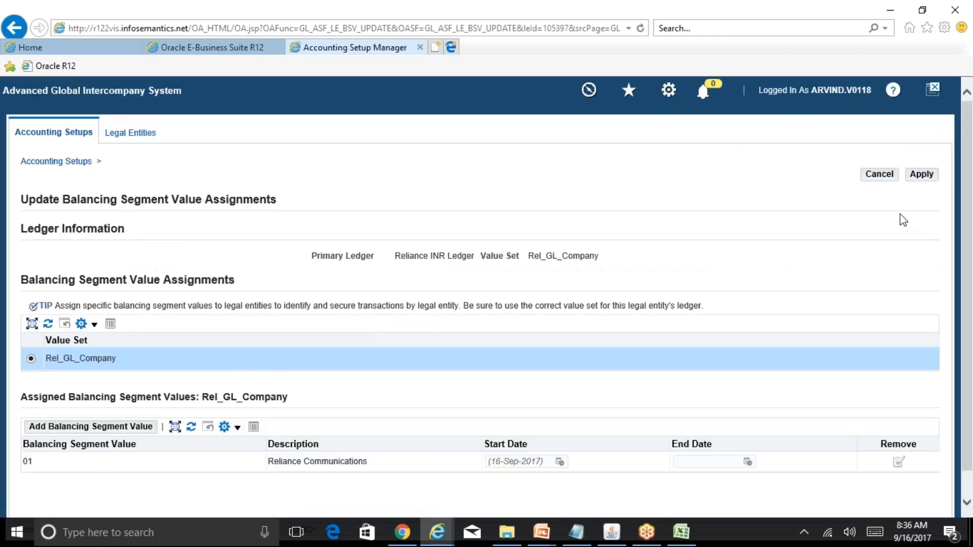
click(881, 177)
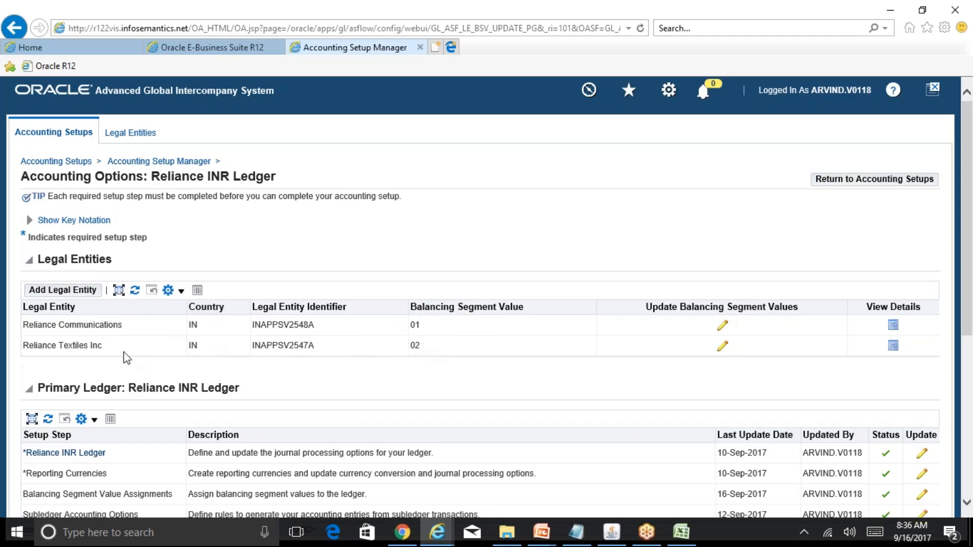
Examine the primary ledger's Balancing Segment Value Assignments for legal entities and the ledger, then cancel without changes
scroll(106, 365, down, 3)
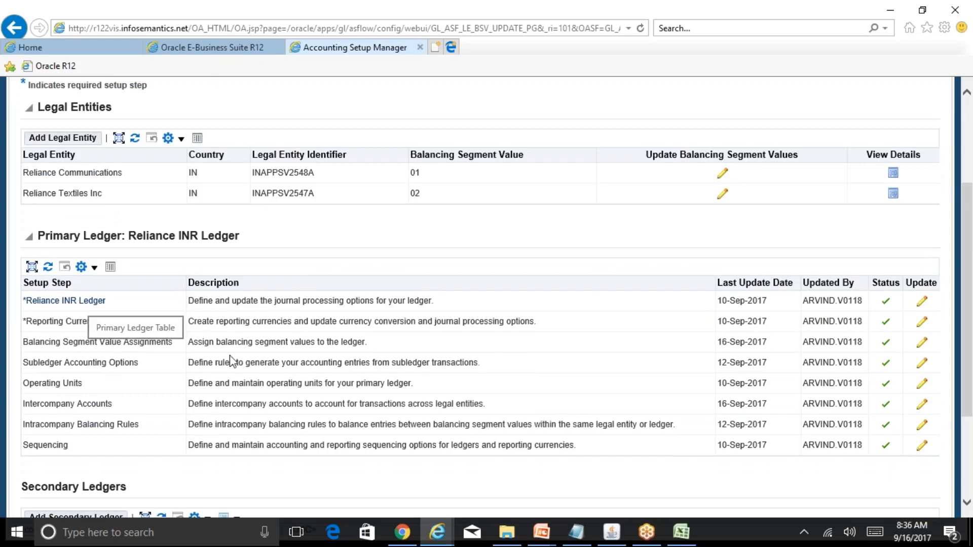
click(922, 343)
scroll(487, 304, down, 2)
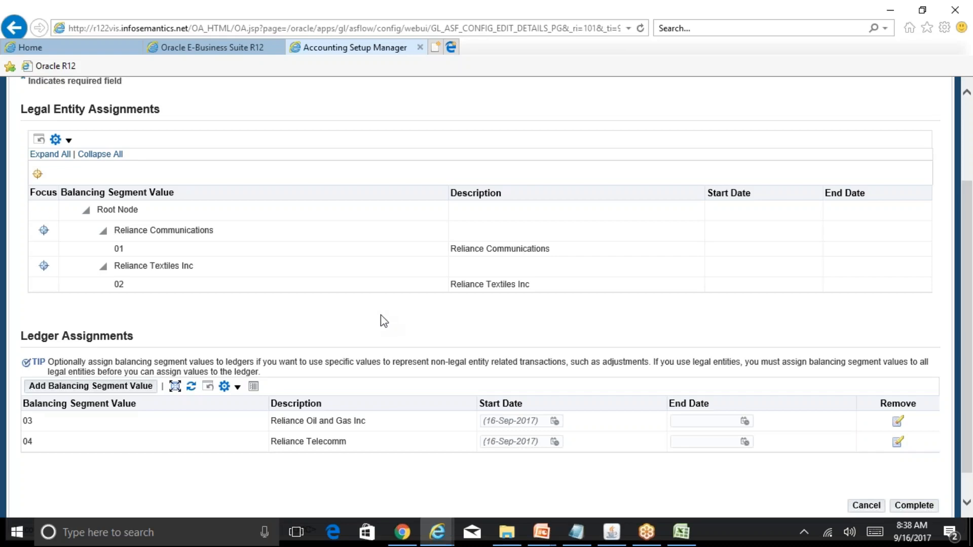
mouse_move(542, 532)
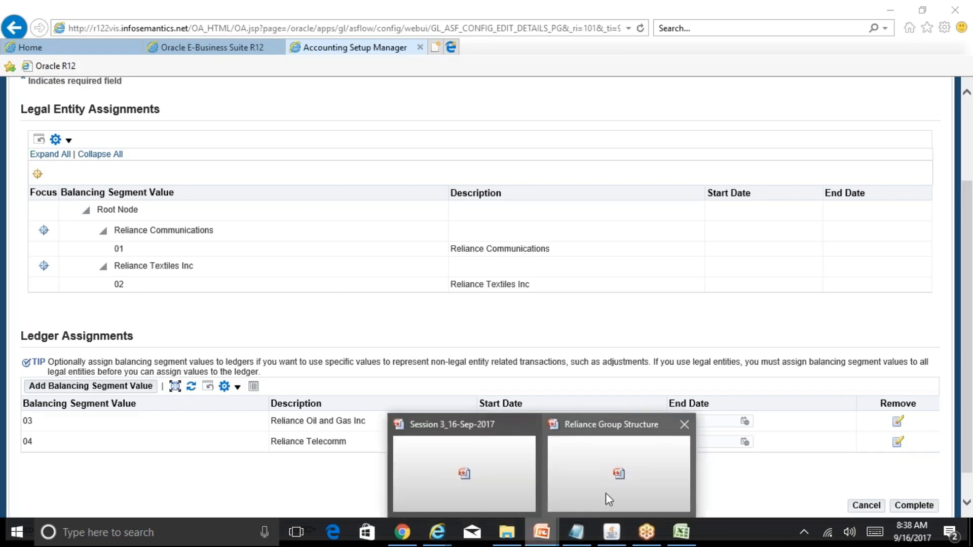
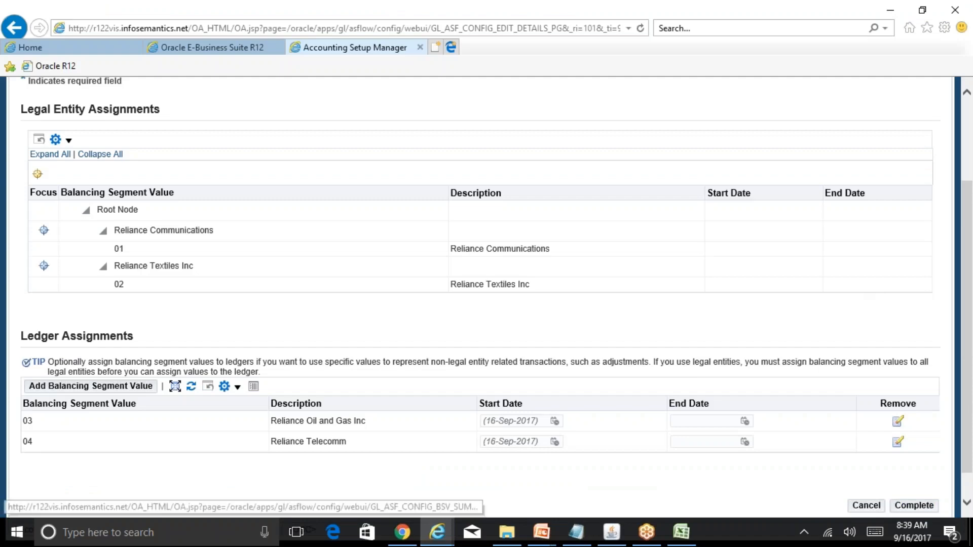
click(866, 506)
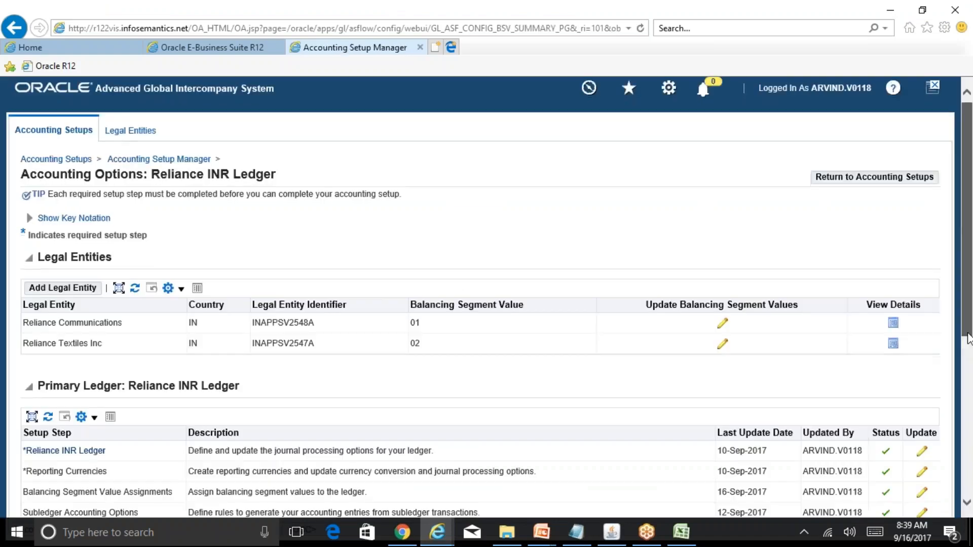
Reopen the primary ledger's Balancing Segment Value Assignments to recheck the ledger-level company values, and cancel back to the accounting options
scroll(424, 348, down, 5)
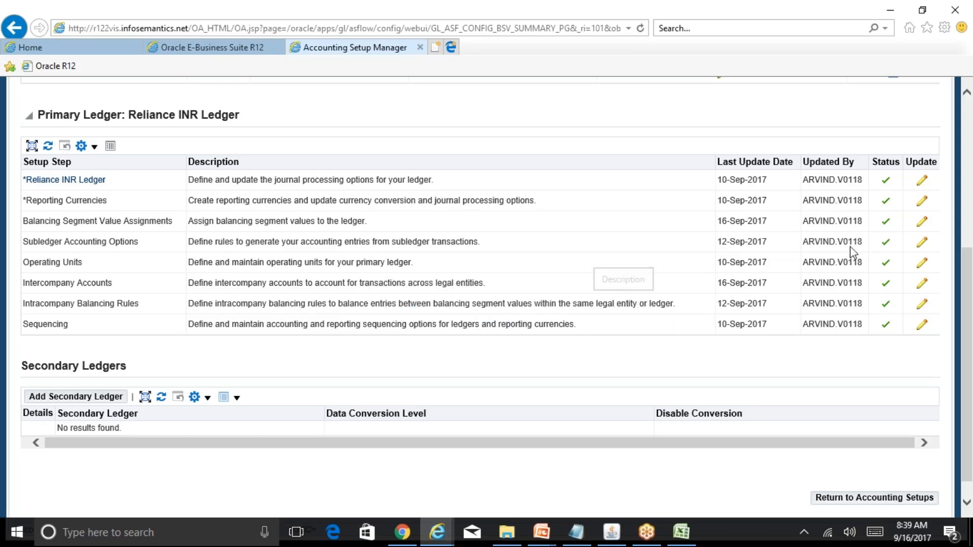
click(922, 223)
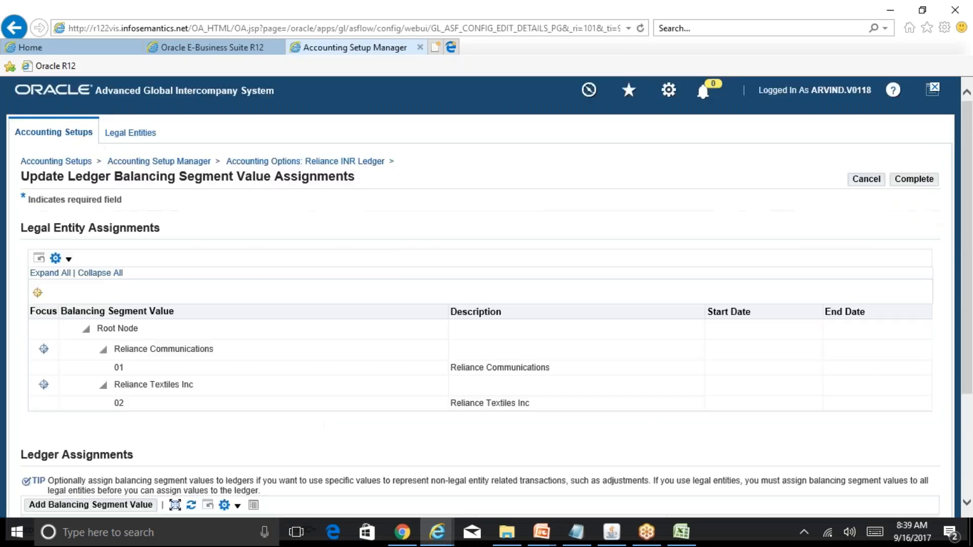
drag(971, 246, 971, 341)
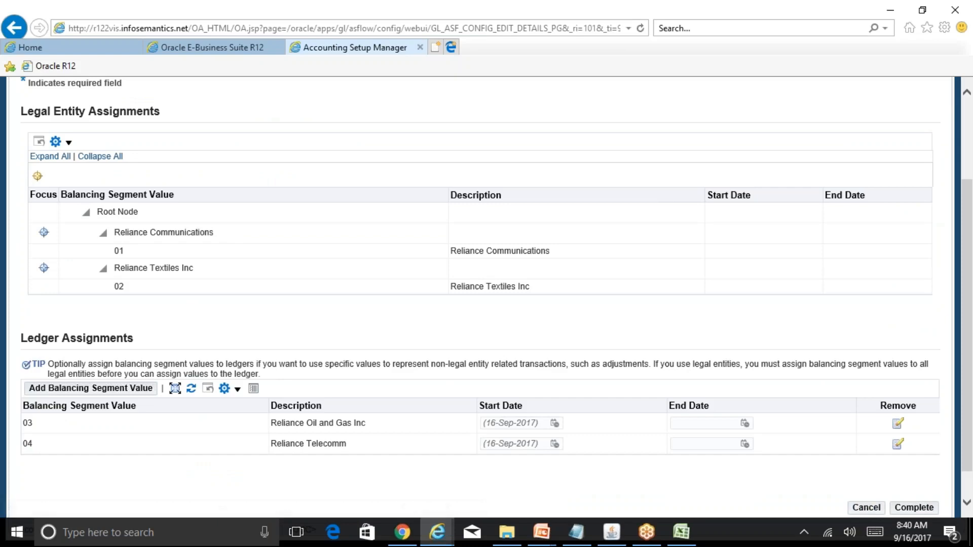
click(866, 507)
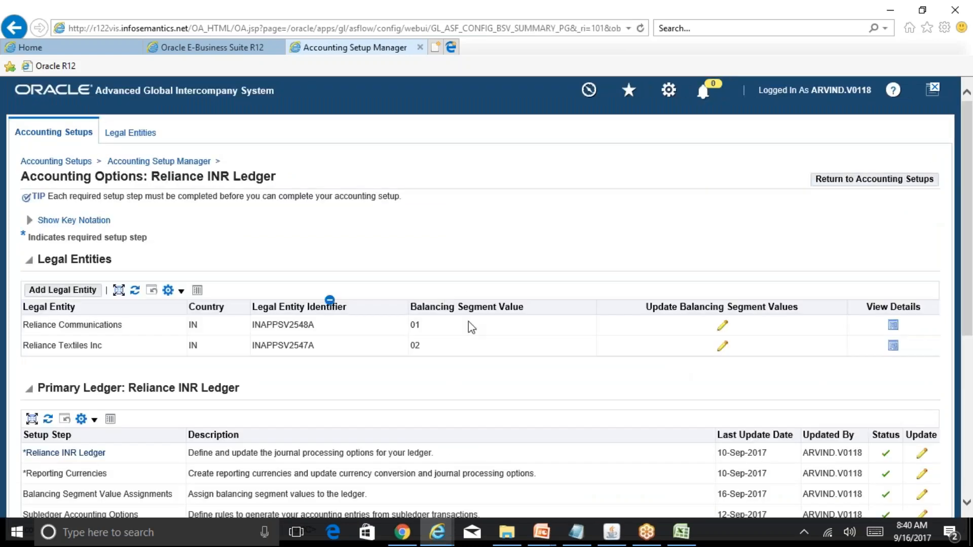
Search the balancing segment values available to add to Reliance Communications, then cancel the selection and the assignment update
click(723, 327)
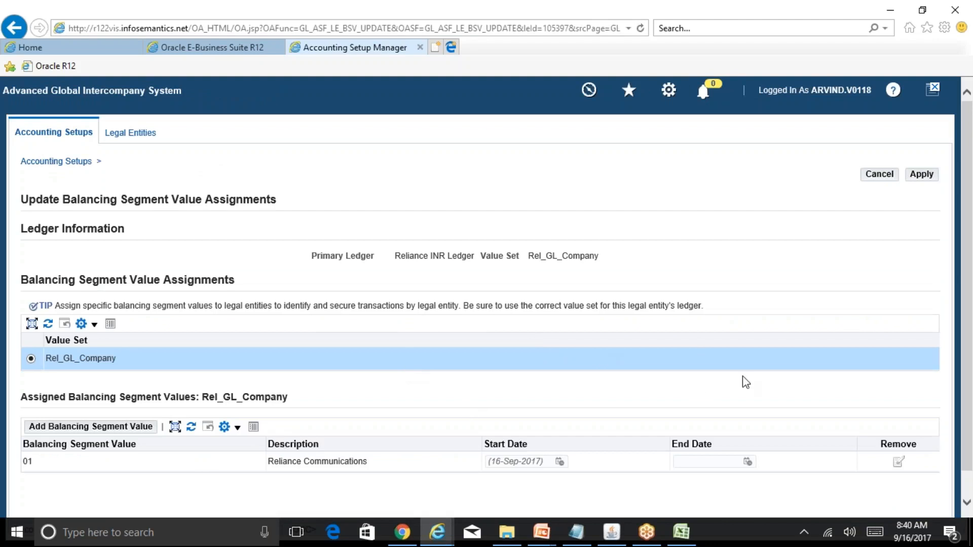
scroll(744, 382, down, 1)
click(96, 400)
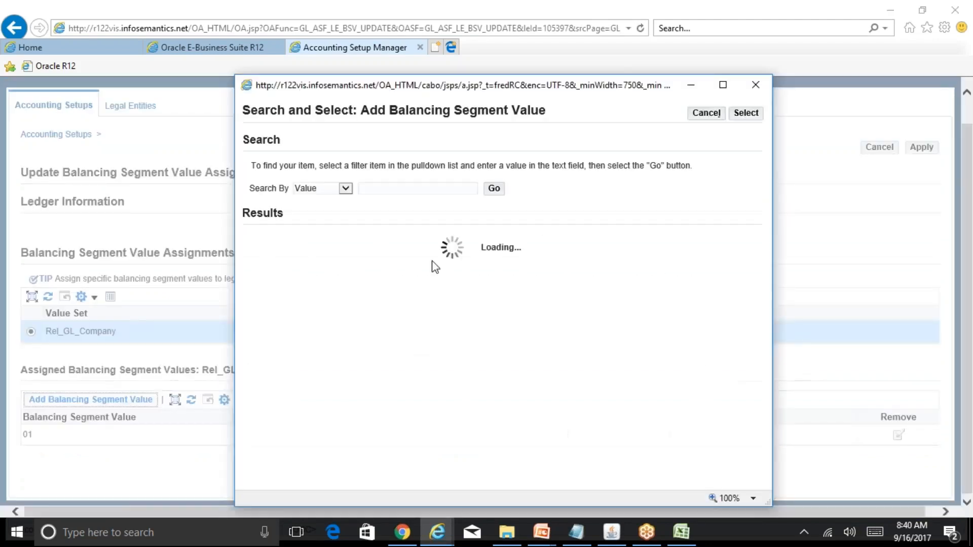
click(494, 189)
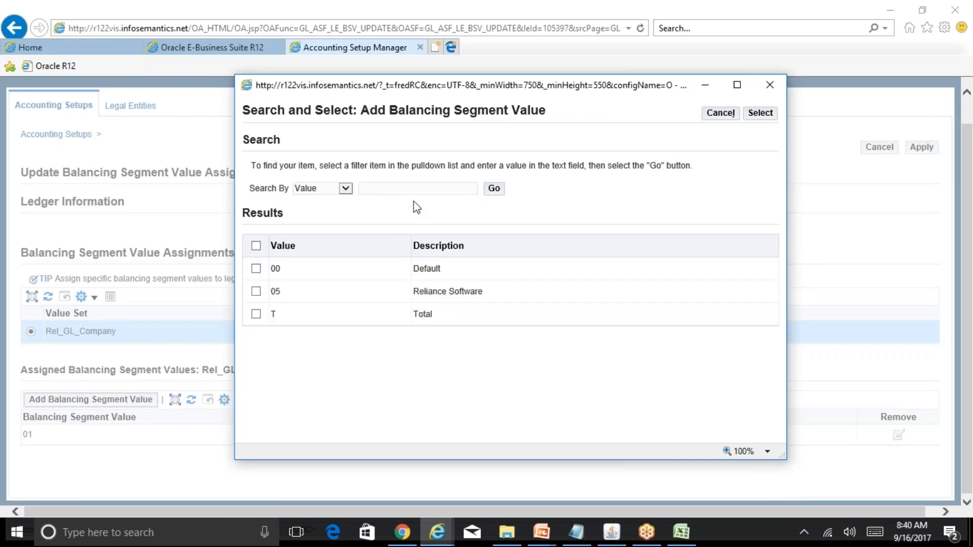
click(718, 113)
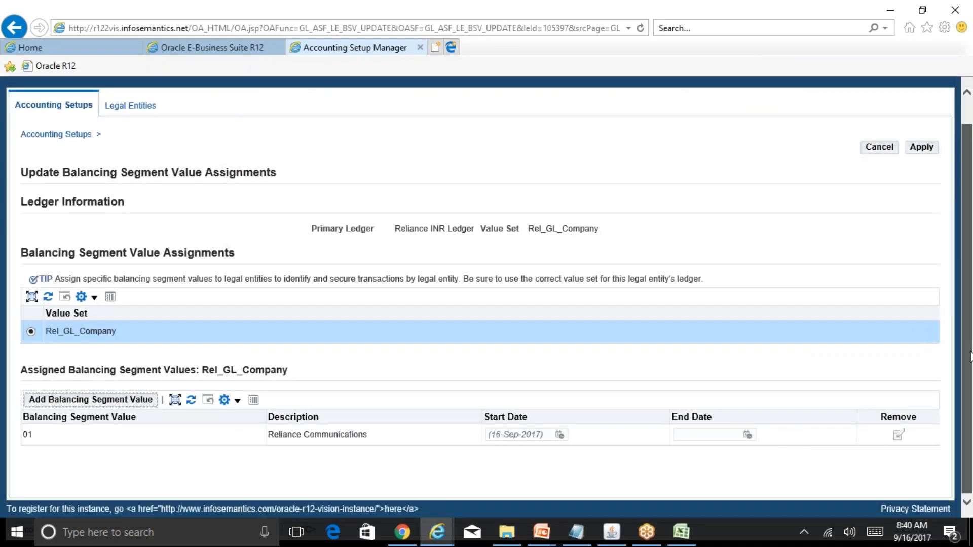
drag(967, 341, 968, 318)
click(879, 173)
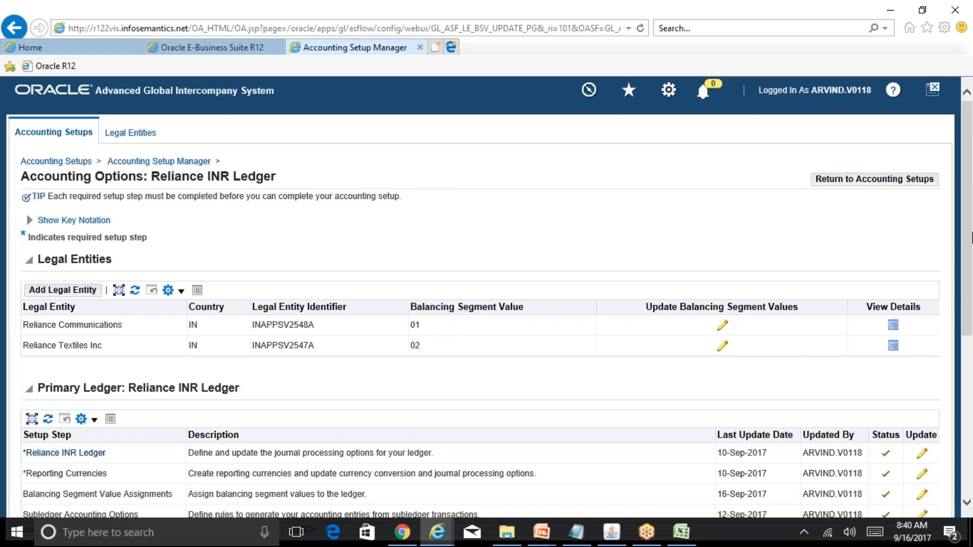
Review the Reliance Group Structure slide in PowerPoint and the scenario notes in Excel, then return to Accounting Setup Manager in Internet Explorer
scroll(969, 252, down, 1)
drag(969, 247, 971, 322)
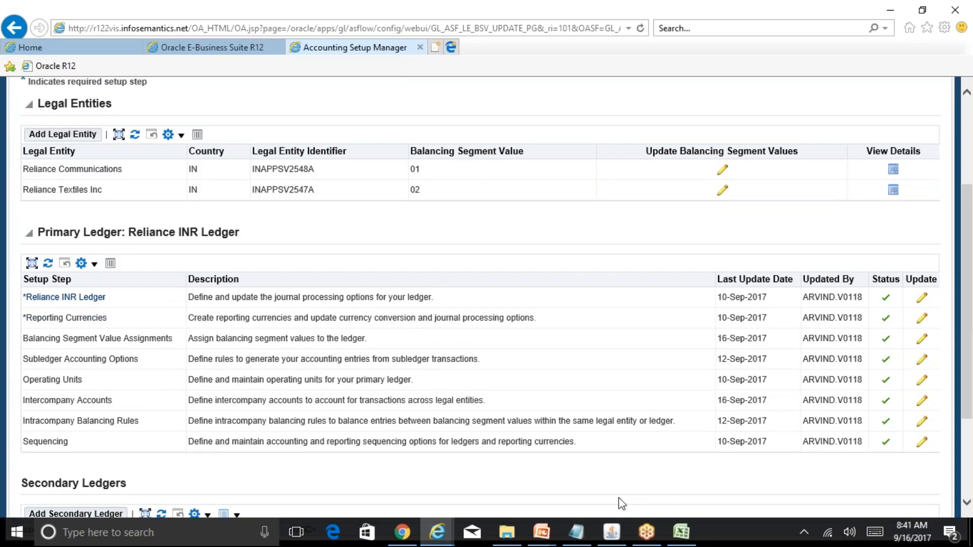
click(550, 533)
click(606, 483)
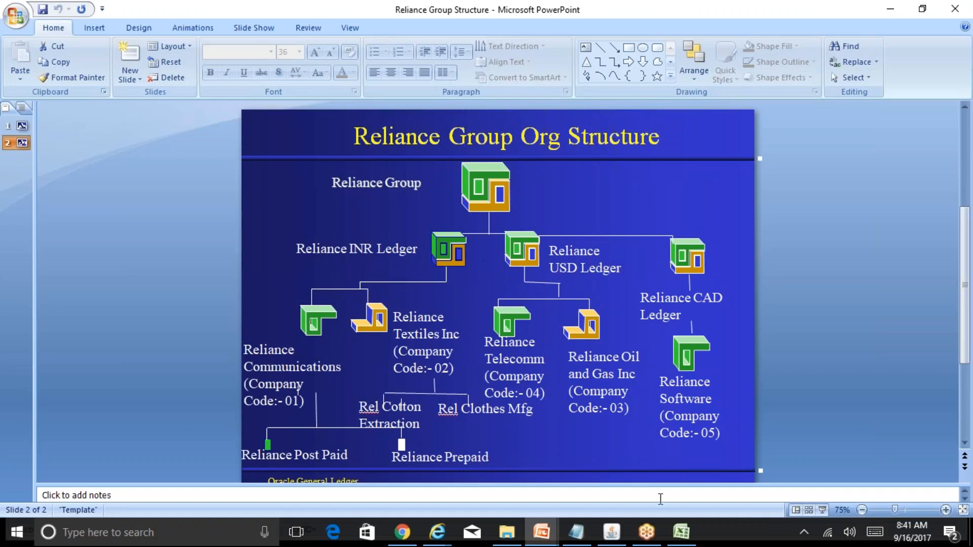
click(682, 532)
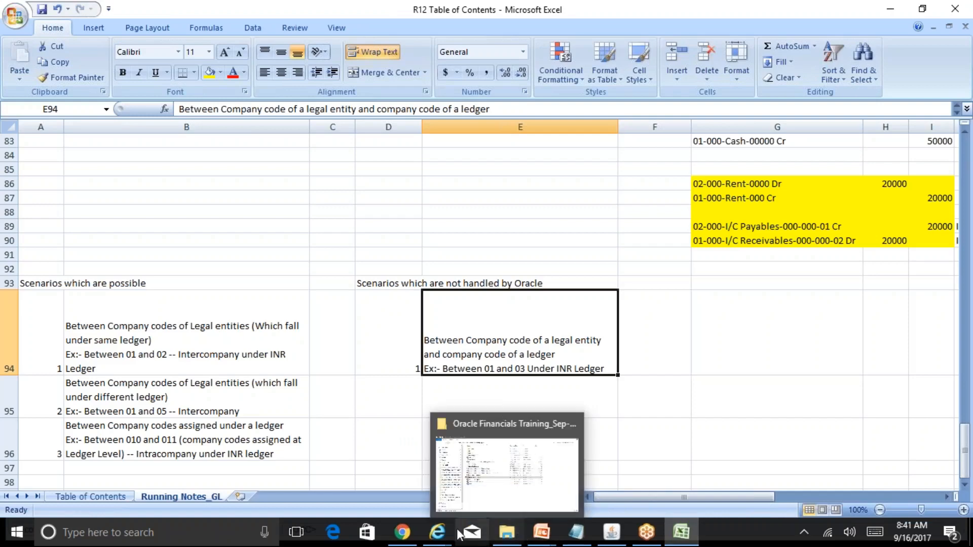
mouse_move(437, 532)
click(549, 494)
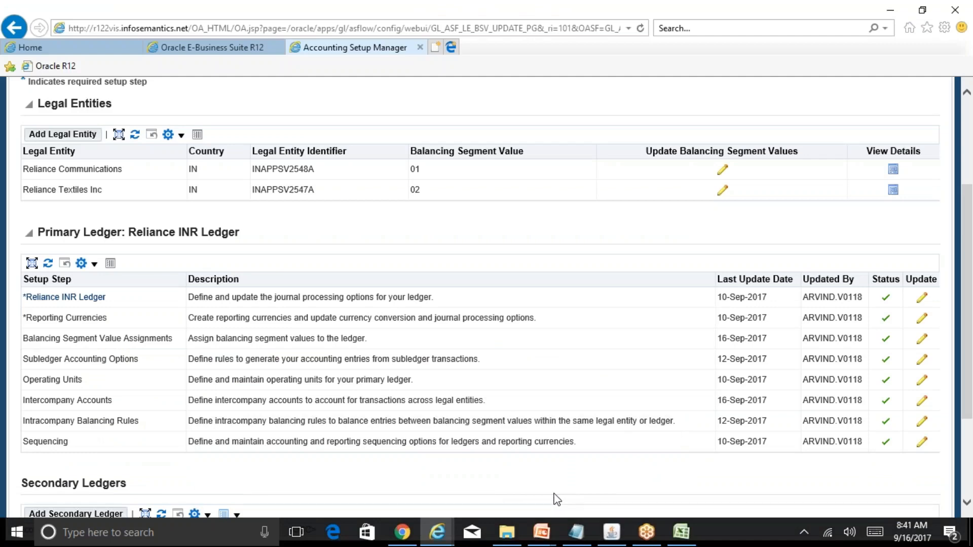
Check the Reliance INR Ledger's companies on the PowerPoint org structure slide, then switch back to Accounting Setup Manager in Internet Explorer
mouse_move(547, 515)
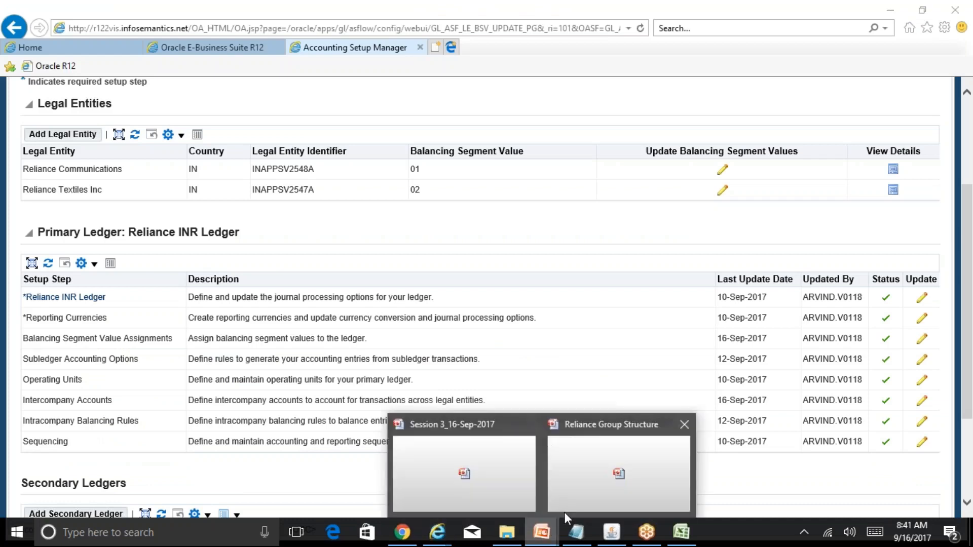
click(584, 501)
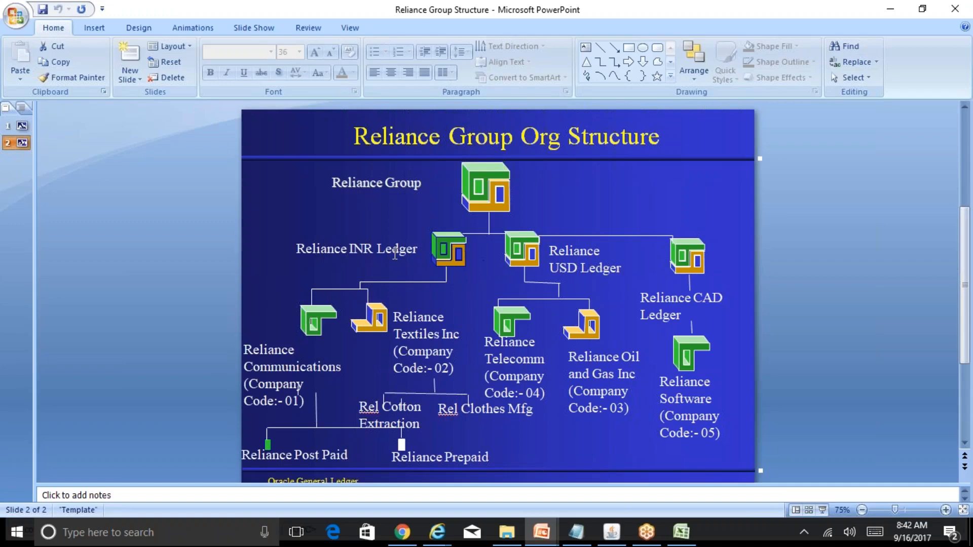
mouse_move(437, 532)
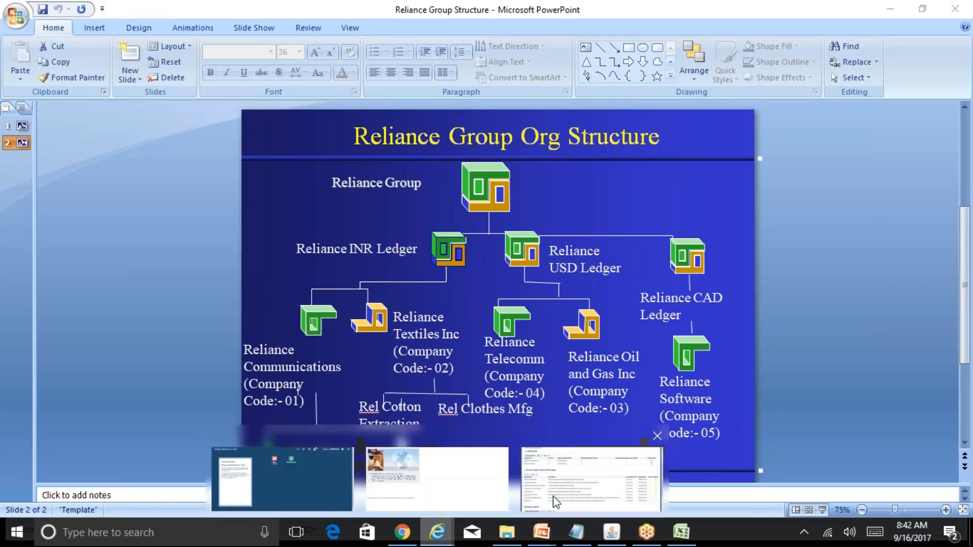
click(582, 472)
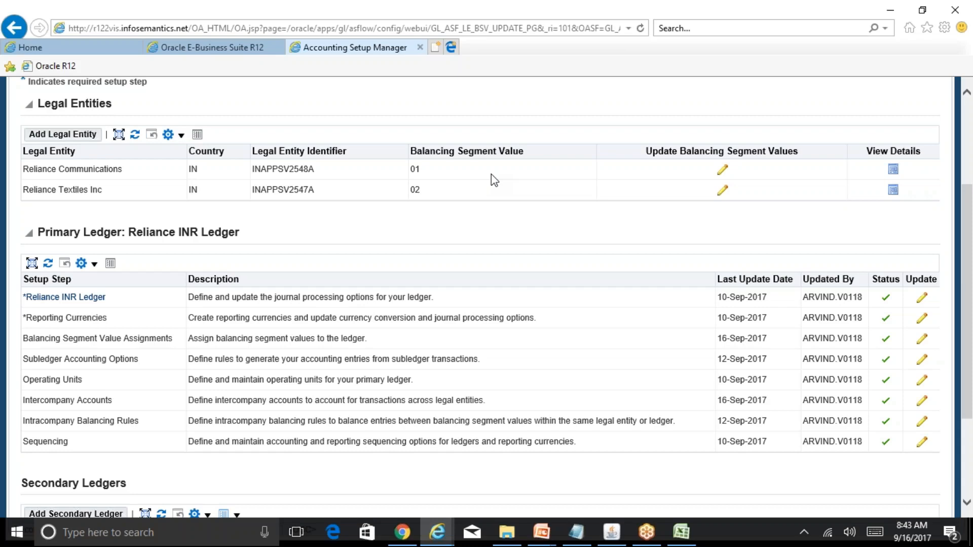
Check the Excel scenario notes, then return to Internet Explorer and examine the primary ledger's Balancing Segment Value Assignments
click(681, 532)
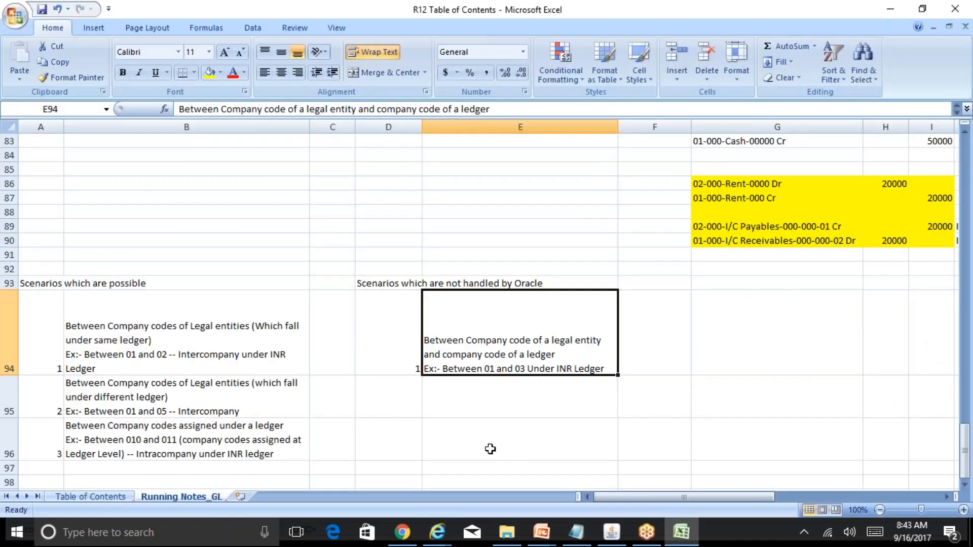
mouse_move(442, 536)
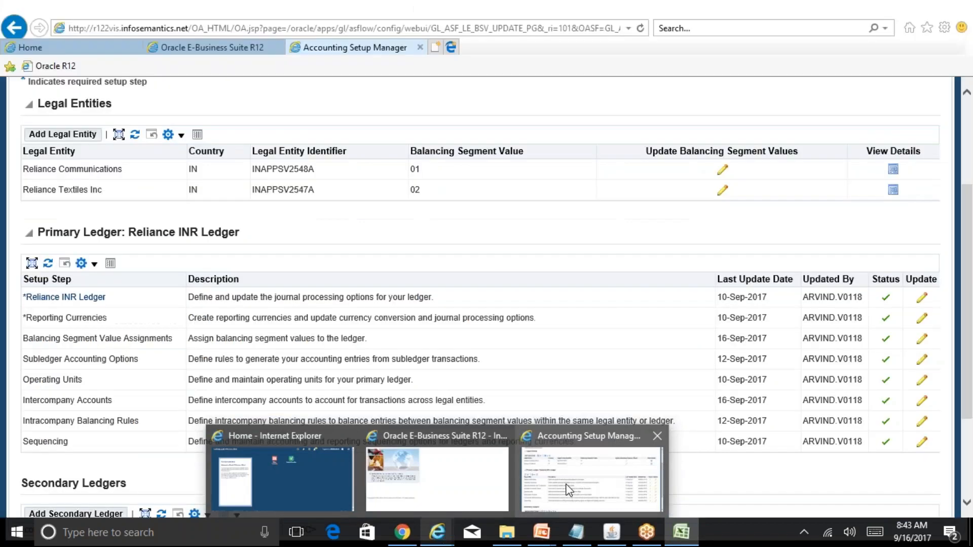
click(569, 489)
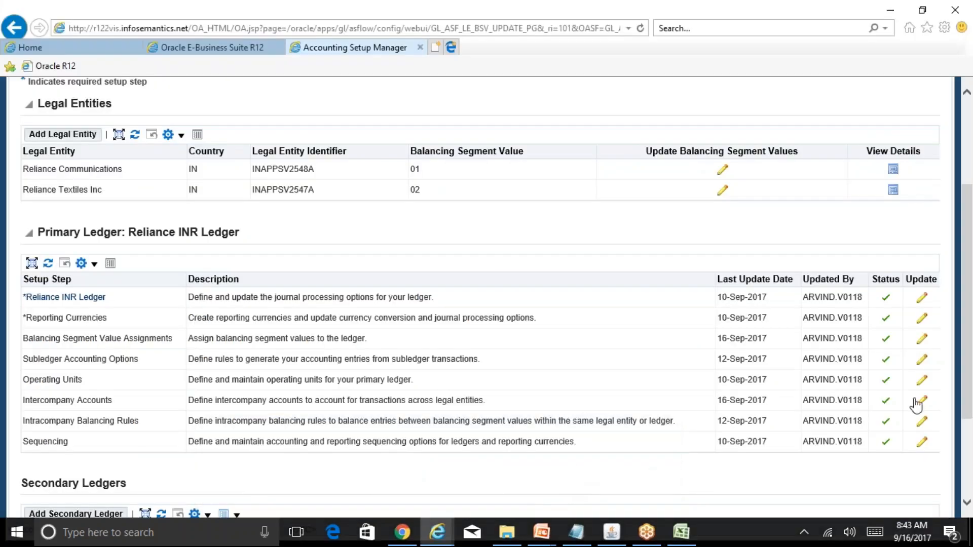
click(920, 341)
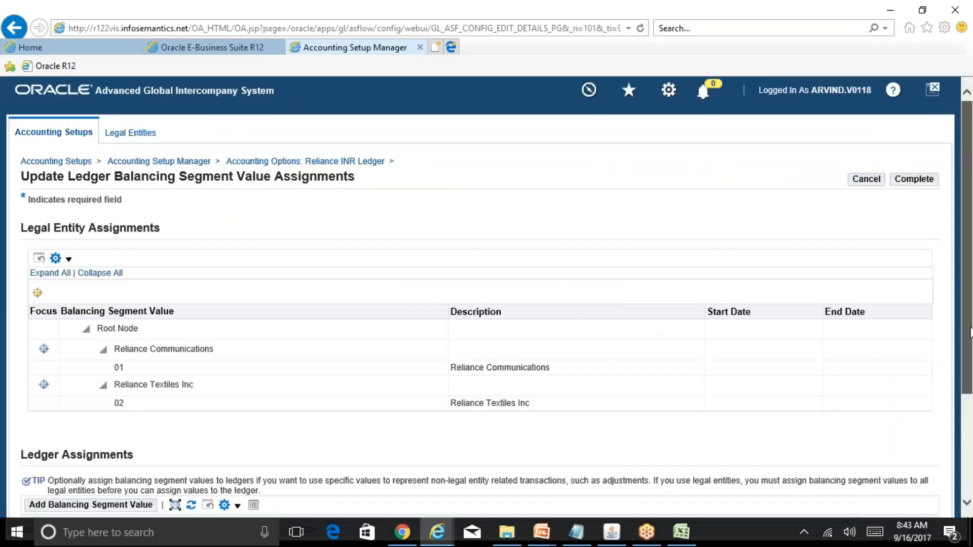
scroll(963, 334, down, 2)
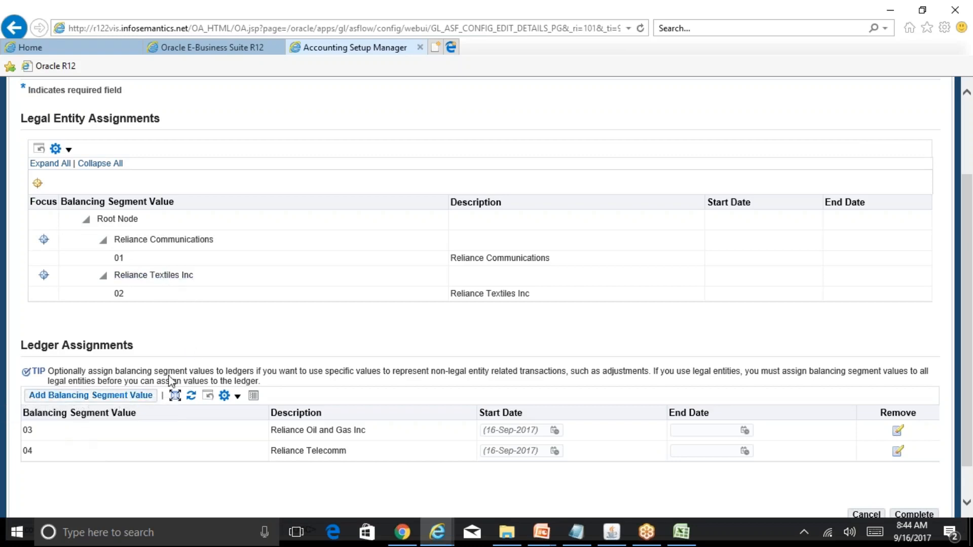
Compare the Excel scenario notes with the legal entity and ledger Balancing Segment Value Assignments in Internet Explorer's Accounting Setup Manager
click(681, 532)
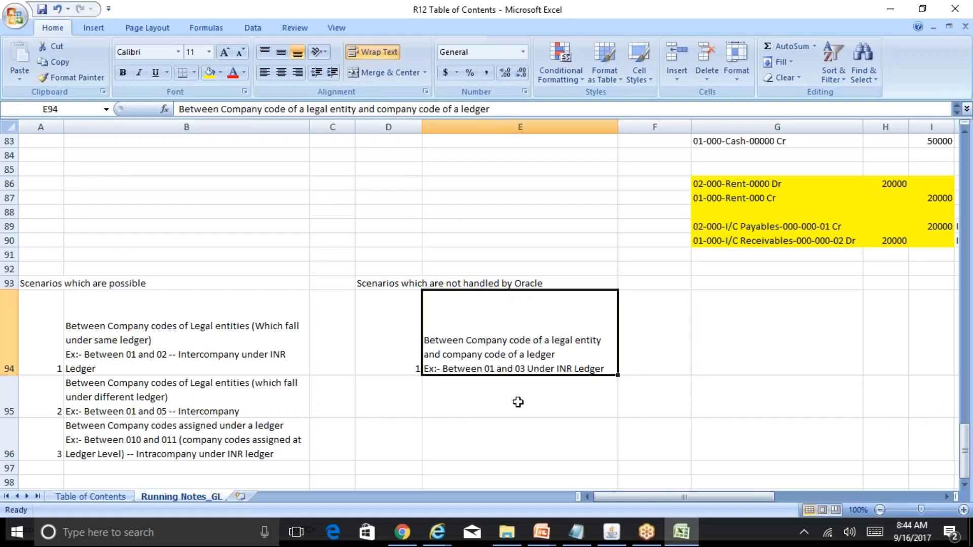
click(437, 532)
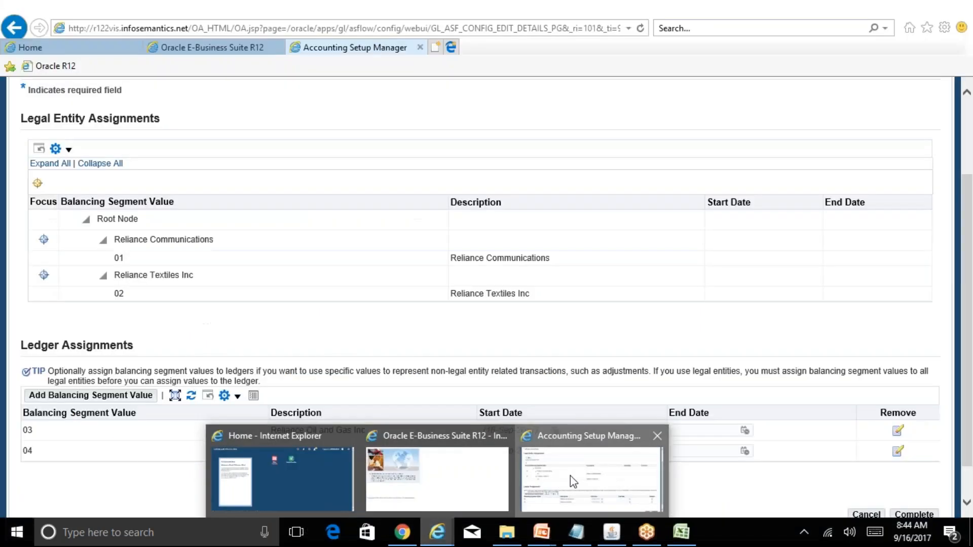
click(563, 482)
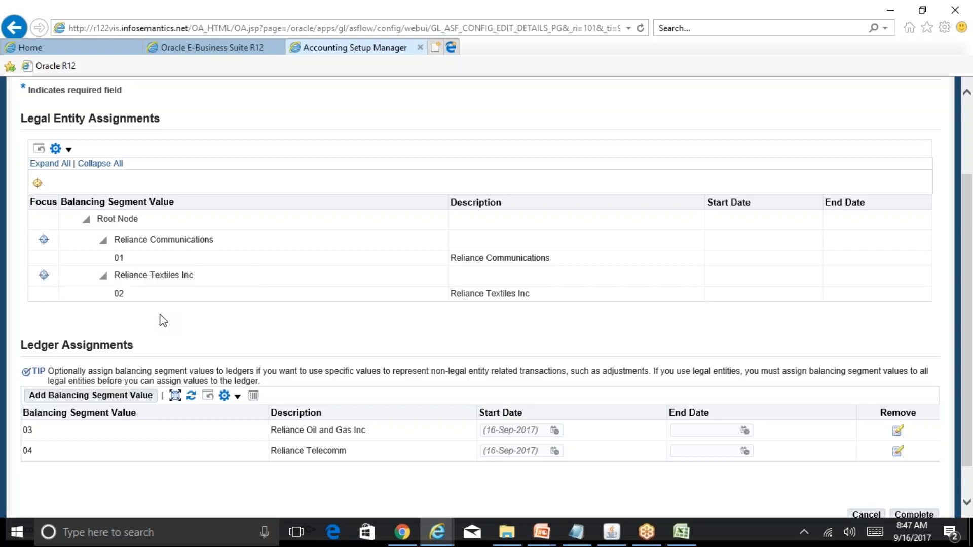
click(682, 532)
click(437, 531)
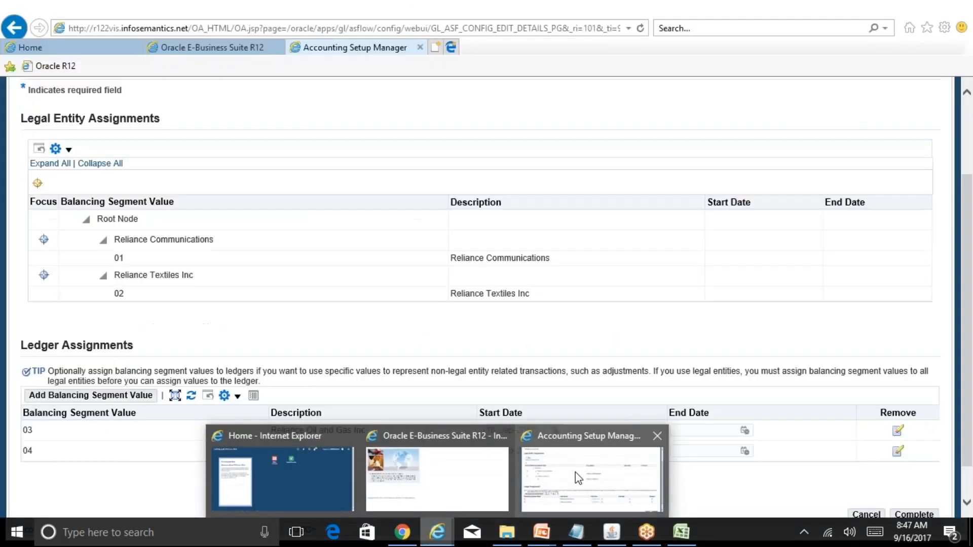
click(577, 477)
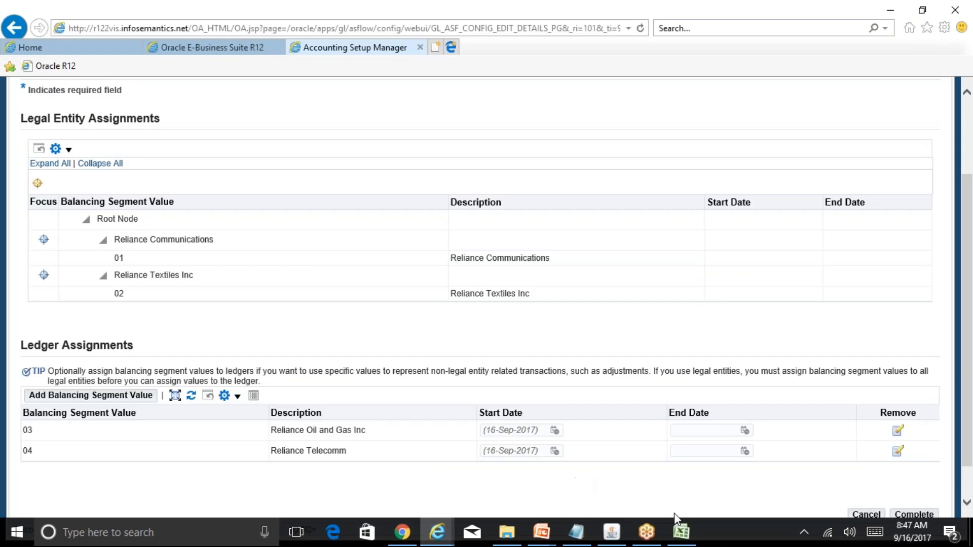
Switch to the Excel notes and enter the ledger headings USD in G94 and CAD in H94
mouse_move(683, 532)
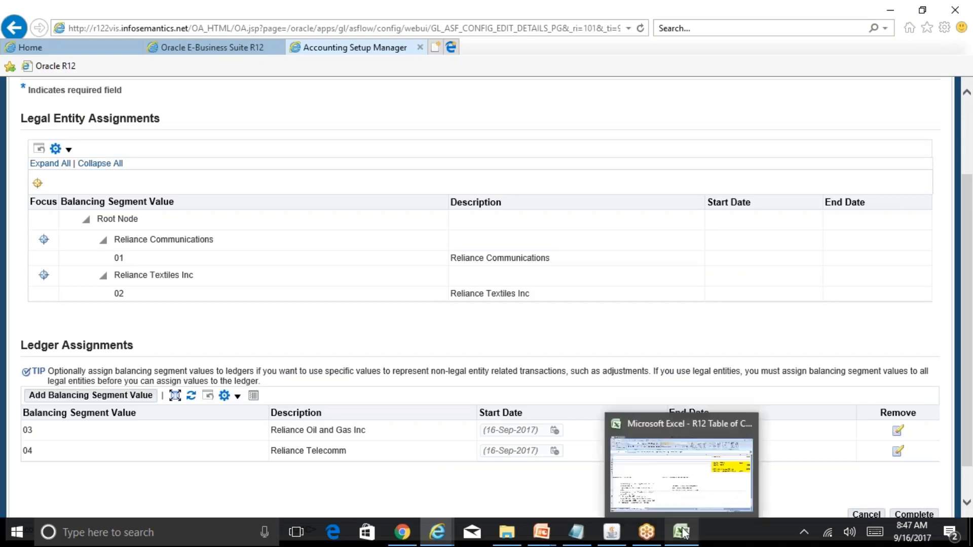
click(695, 489)
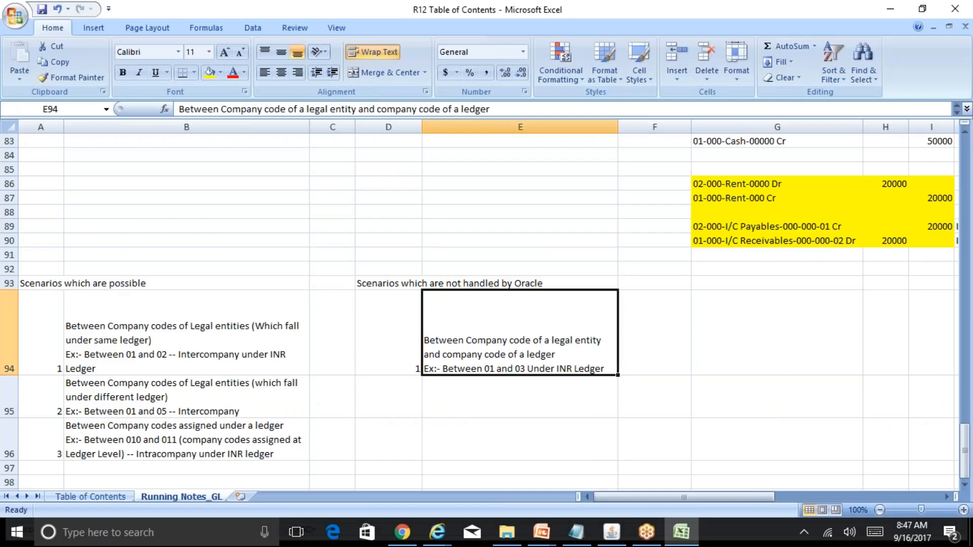
key(Right)
key(Right)
text(USD)
key(Right)
text(CAD)
key(Return)
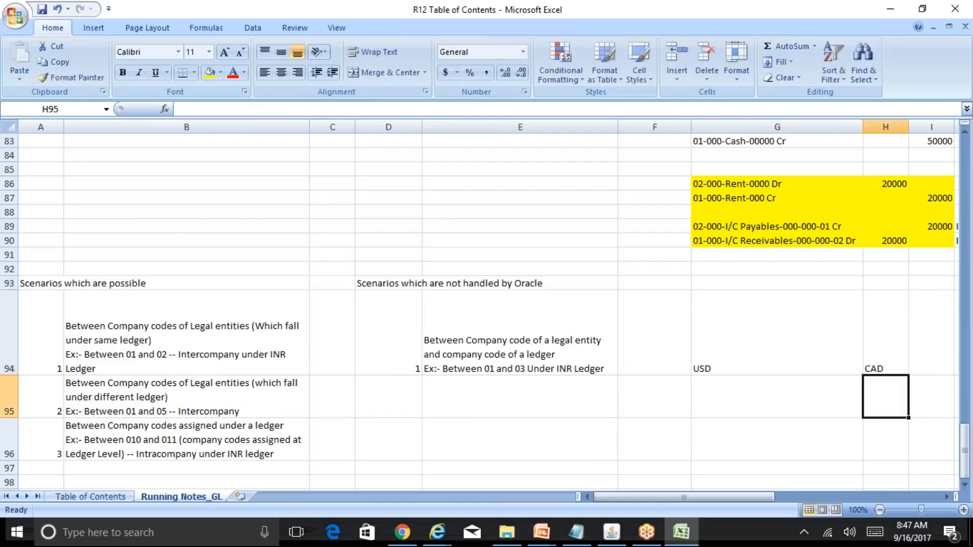
Enter company codes 010, 050 and 055 in G95 to G97 under the USD heading
key(Left)
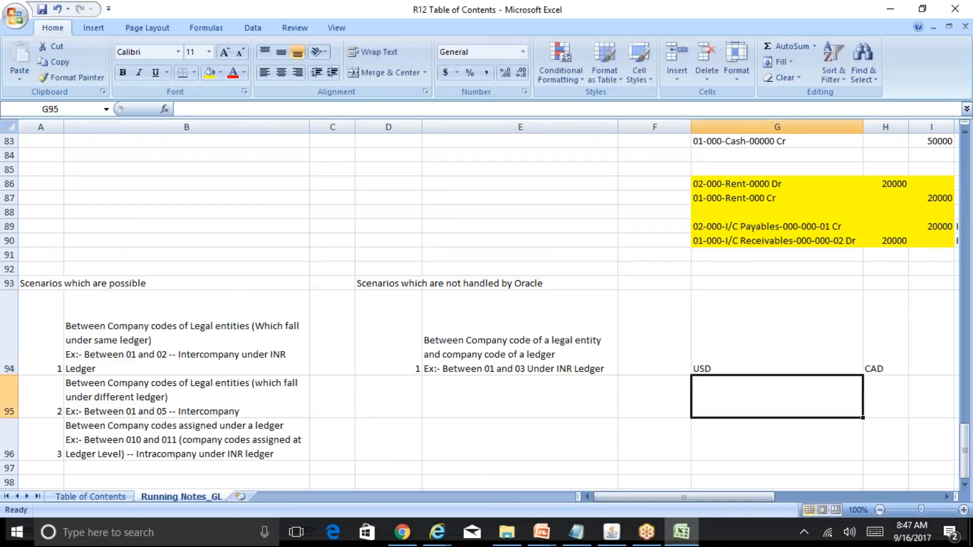
text(010)
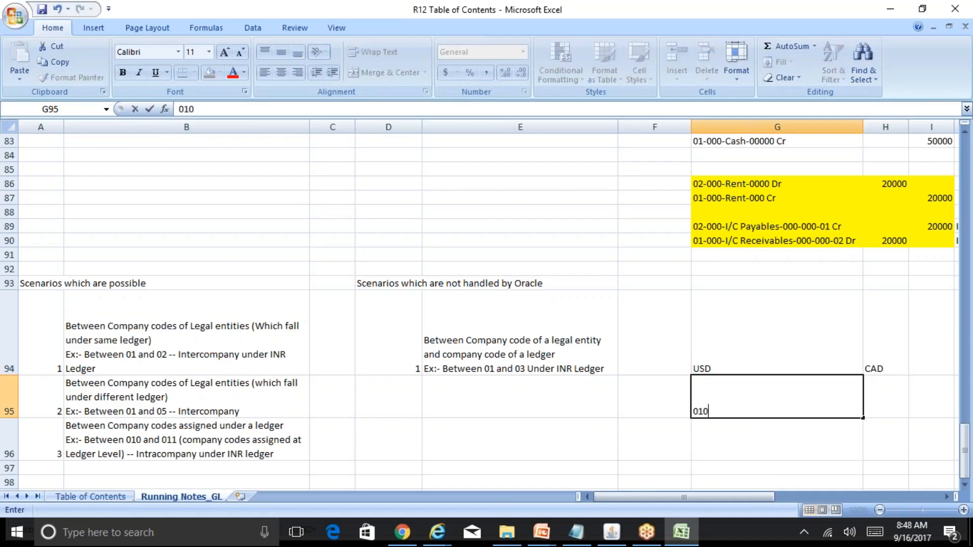
key(Return)
text(050)
key(Return)
text(05)
text(5)
Enter company codes 014 and 015 in H95 and H96 under the CAD heading
key(Tab)
key(Up)
key(Up)
key(Up)
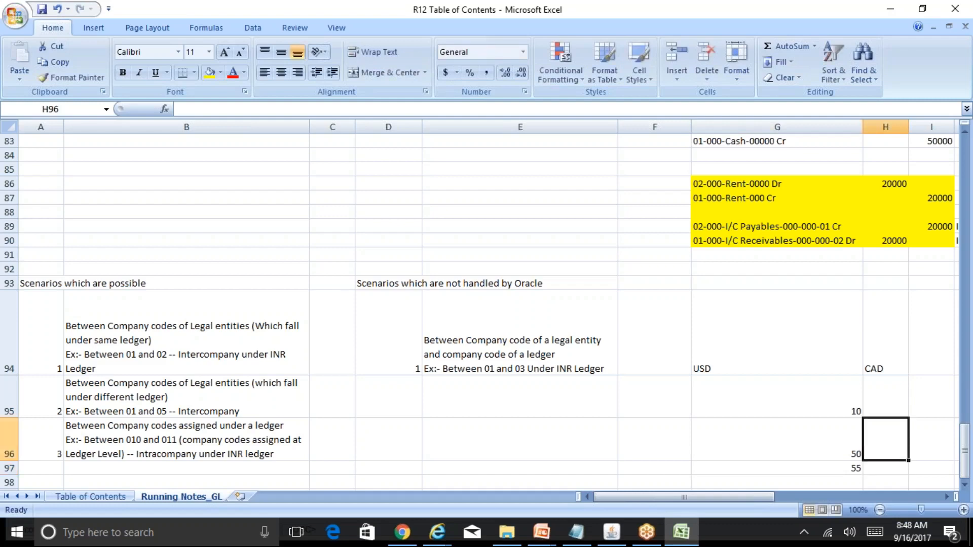
key(Down)
text(014)
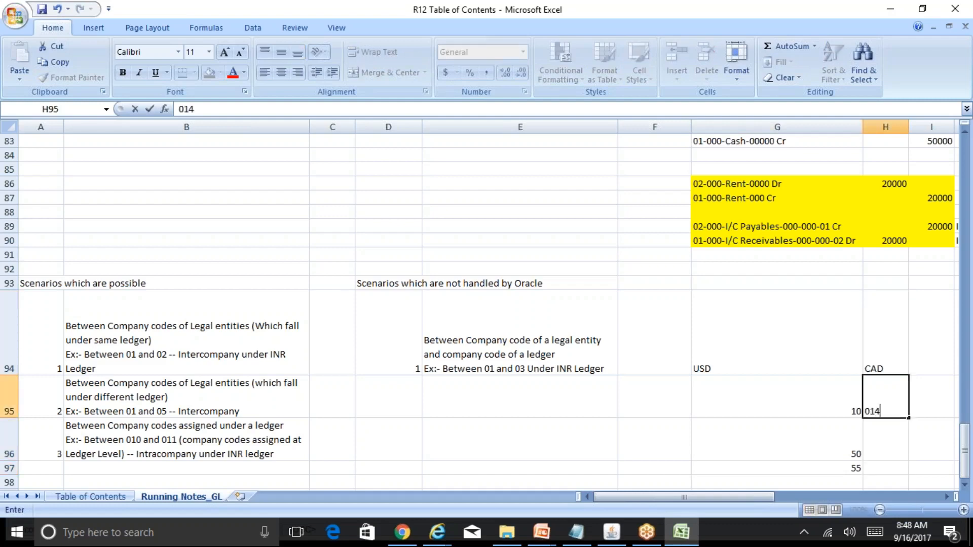
key(Return)
text(015)
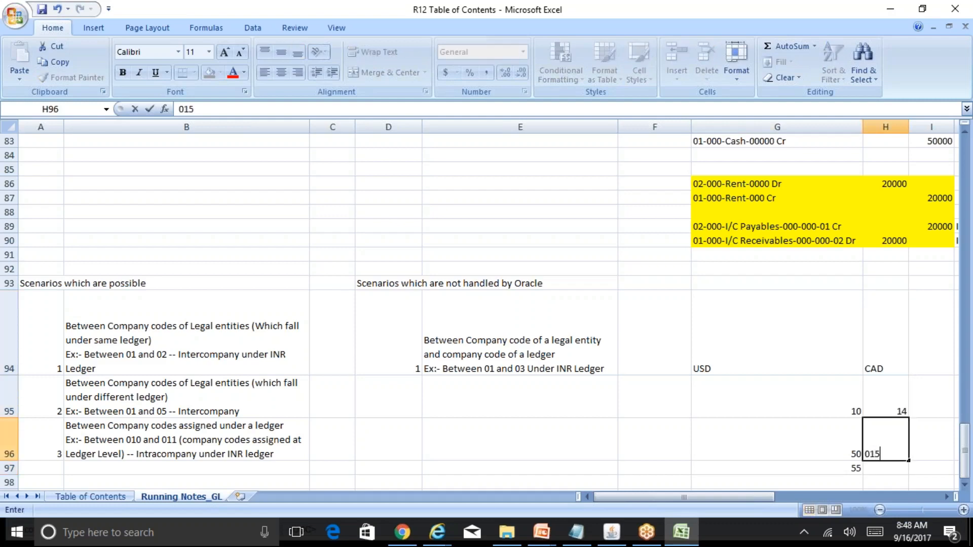
key(Return)
Examine the company codes under USD against those under CAD, moving between the two columns, ending on the USD heading
key(Up)
key(Up)
key(Left)
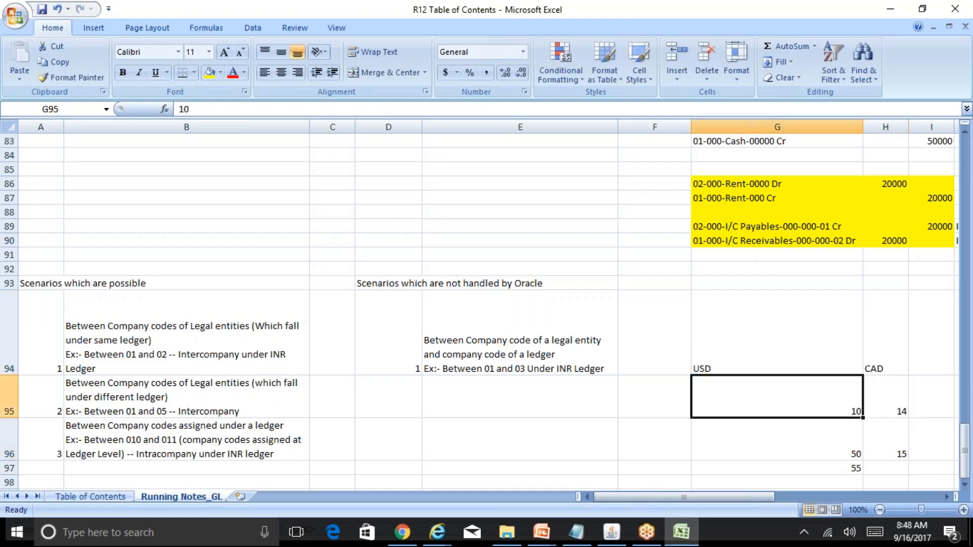
key(Right)
key(Left)
key(Down)
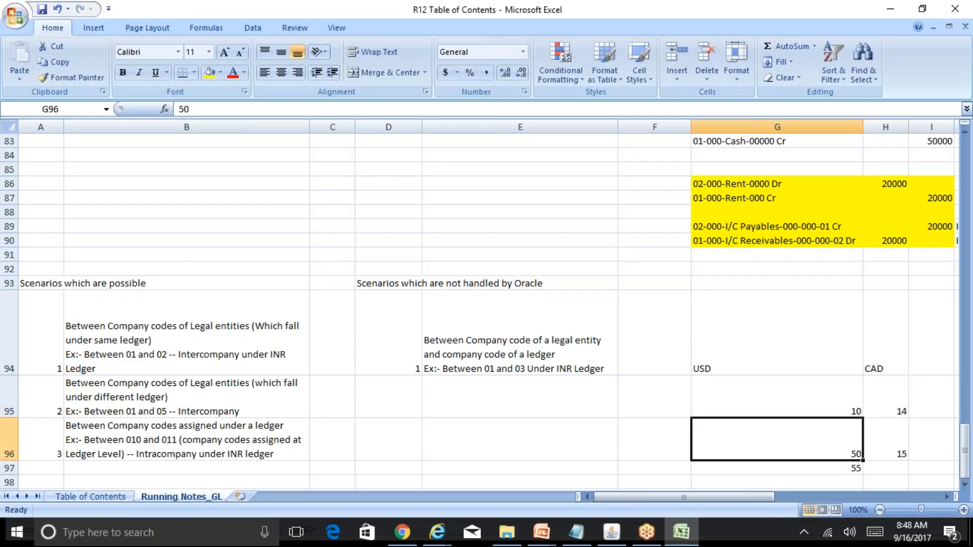
key(Down)
key(Up)
key(Up)
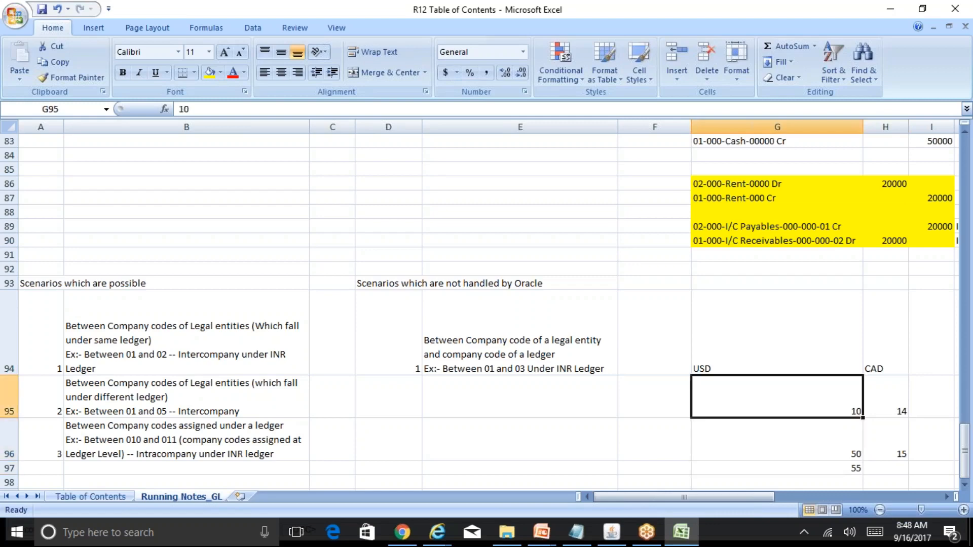
key(Right)
key(Left)
key(Right)
key(Left)
key(Right)
key(Right)
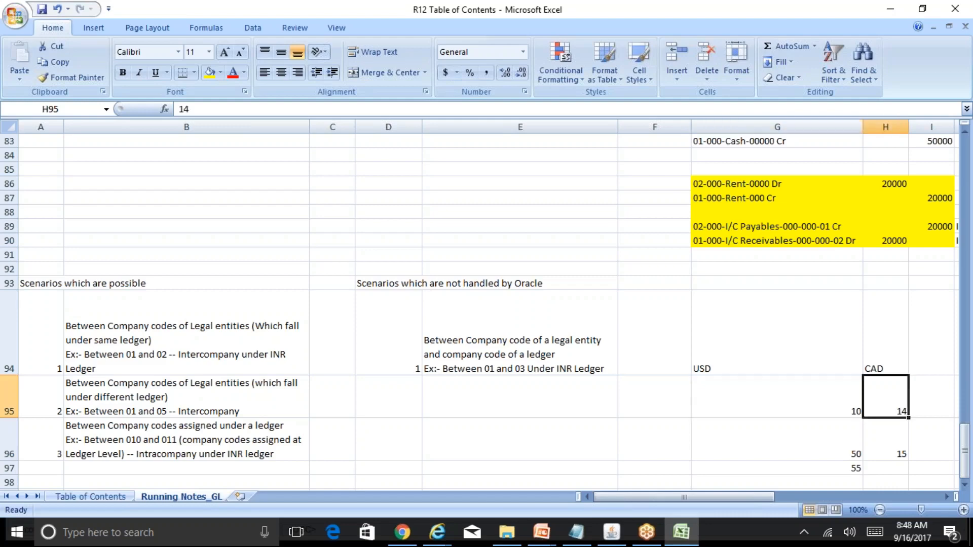
key(Left)
key(Left)
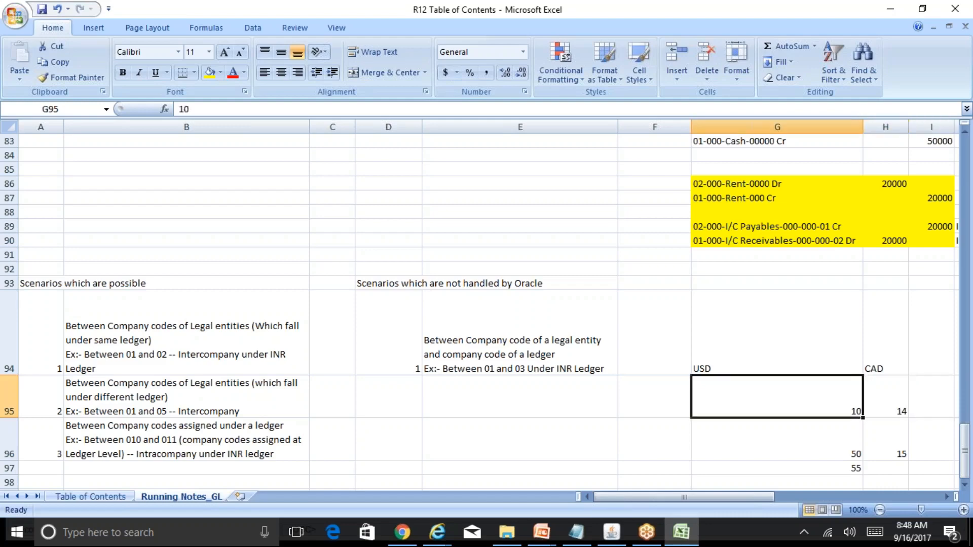
key(Down)
key(Down)
key(Down)
key(Up)
key(Up)
key(Up)
key(Up)
key(Up)
key(Down)
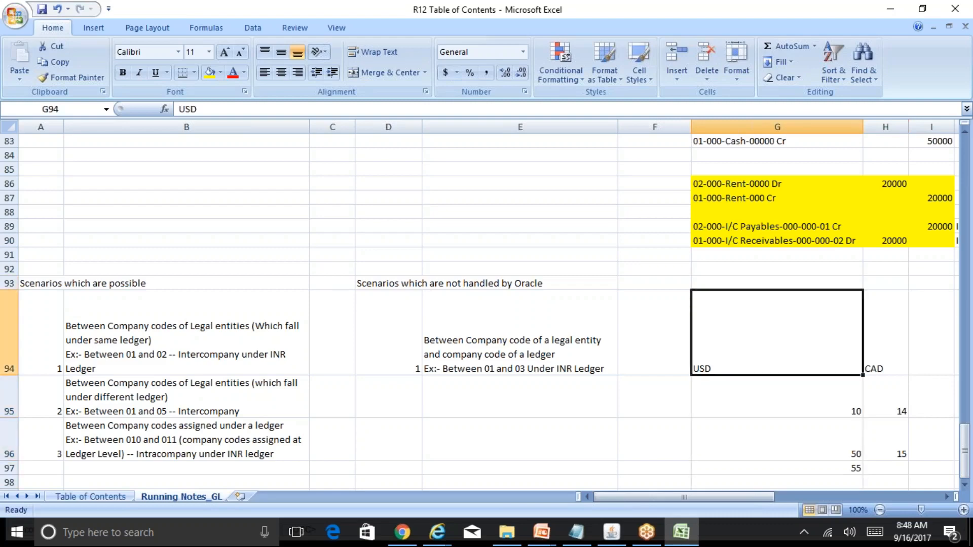
key(Right)
key(Down)
key(Down)
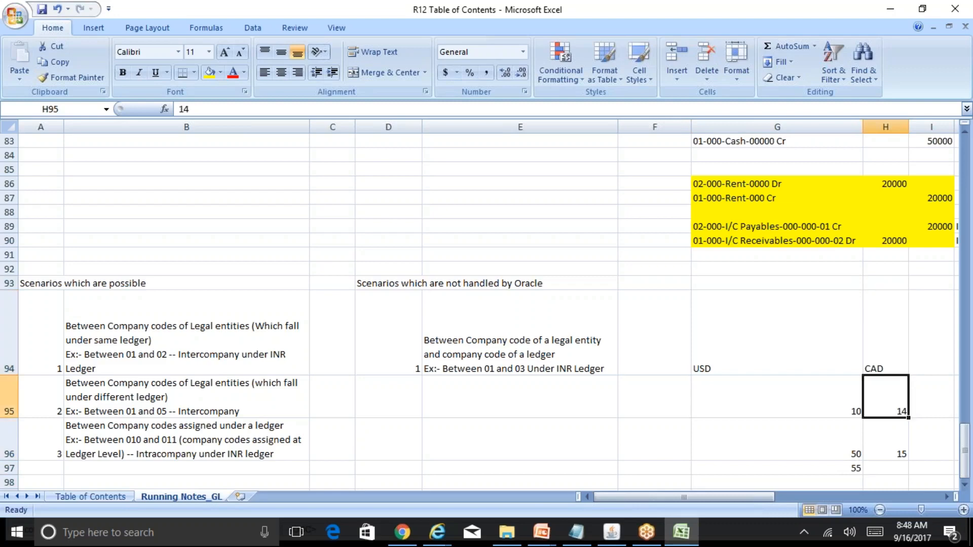
key(Up)
key(Up)
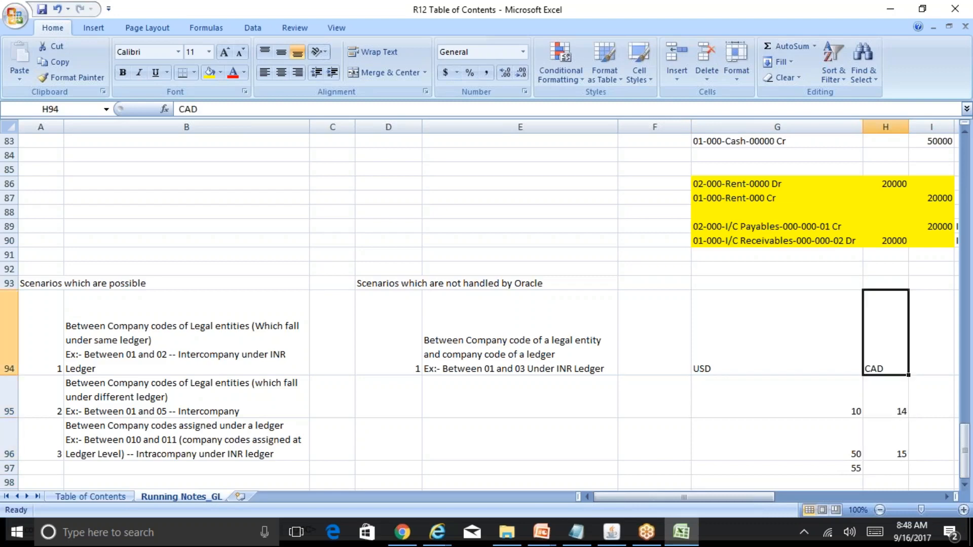
key(Down)
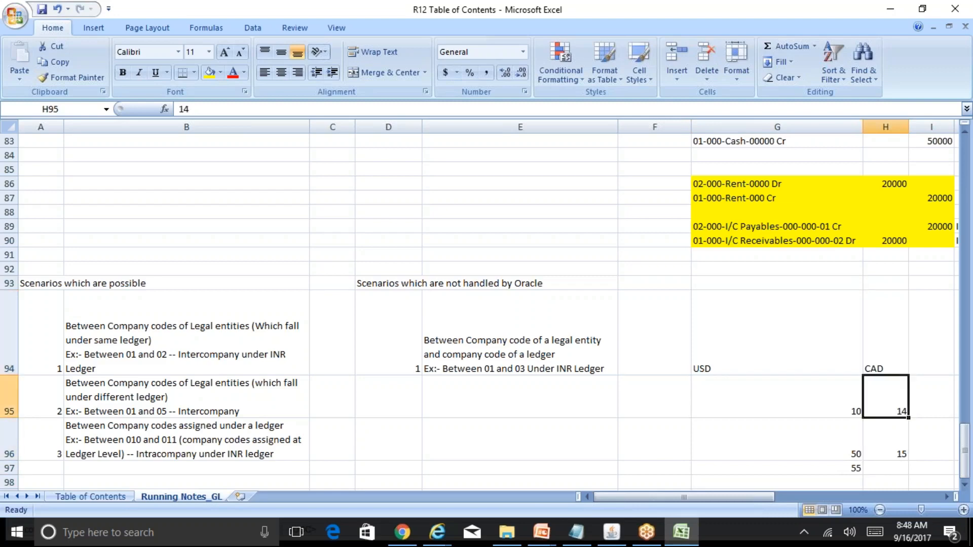
key(Left)
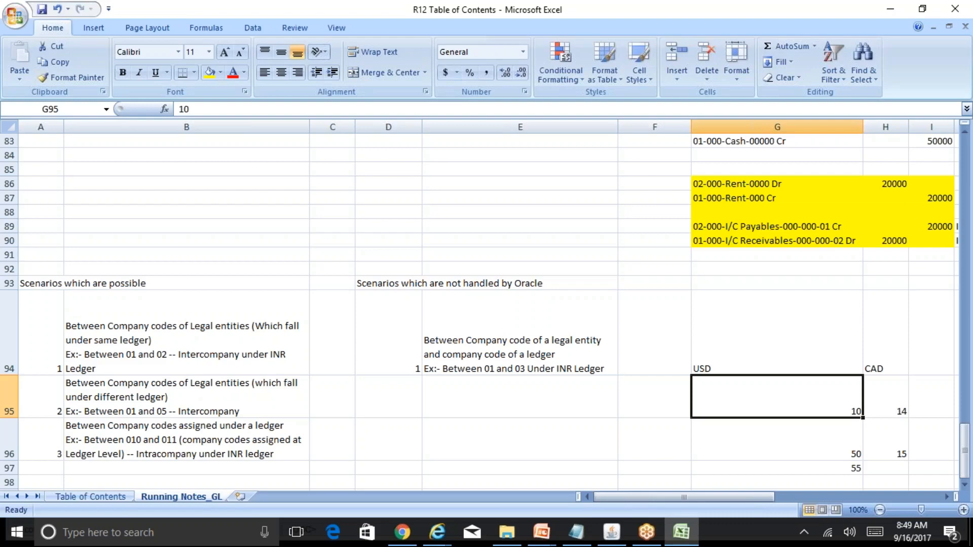
key(Right)
key(Left)
key(Right)
key(Left)
key(Down)
key(Up)
key(Right)
click(778, 333)
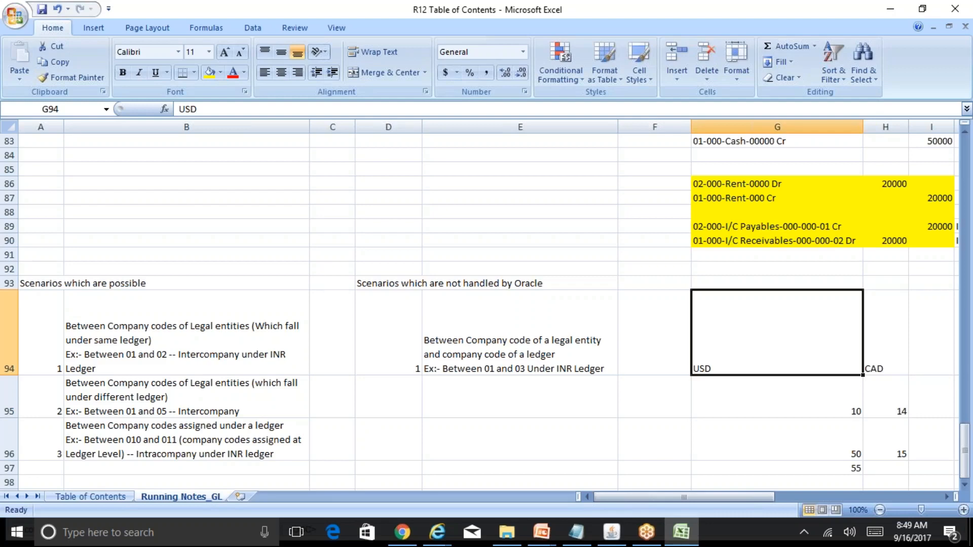
Review the balancing segment values assigned to legal entities and the ledger in Internet Explorer, checking them once against the Excel notes
click(437, 532)
click(559, 489)
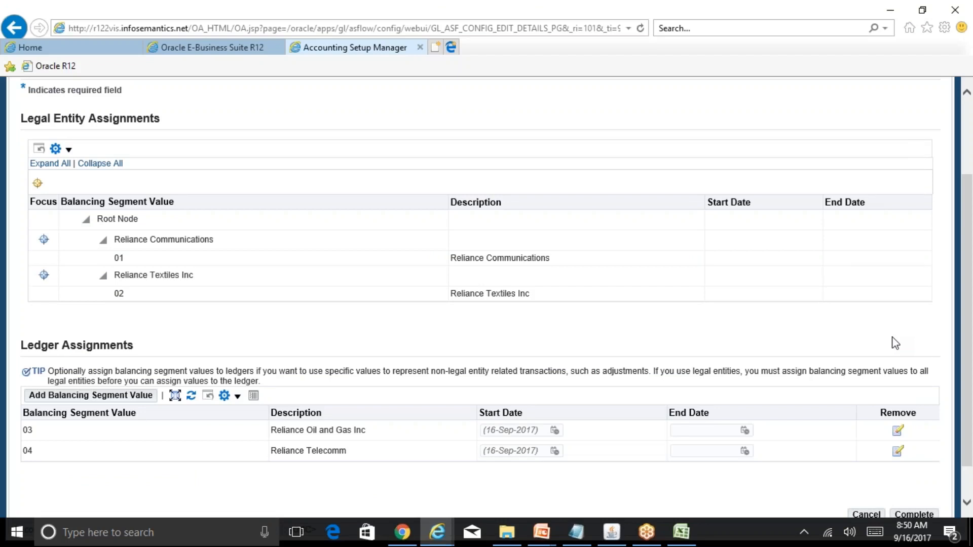
key(alt+Tab)
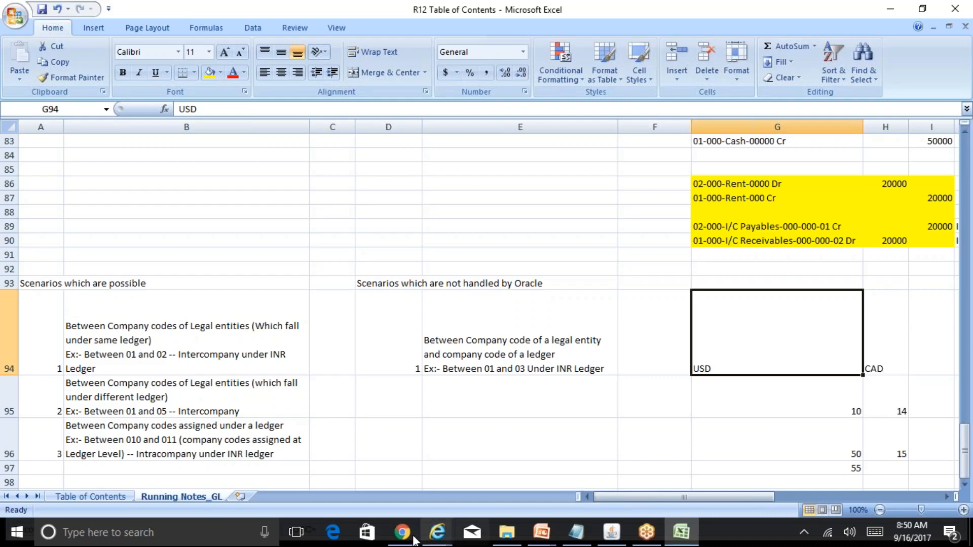
click(437, 532)
click(566, 489)
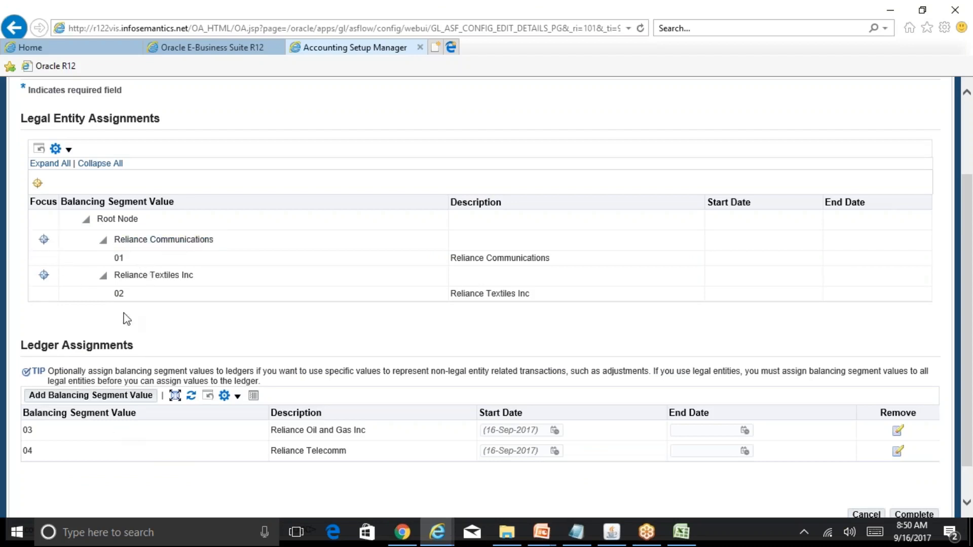
Switch to Excel and review the scenario not handled by Oracle in E94 and the same-ledger legal entity scenario in B94
click(681, 531)
click(523, 357)
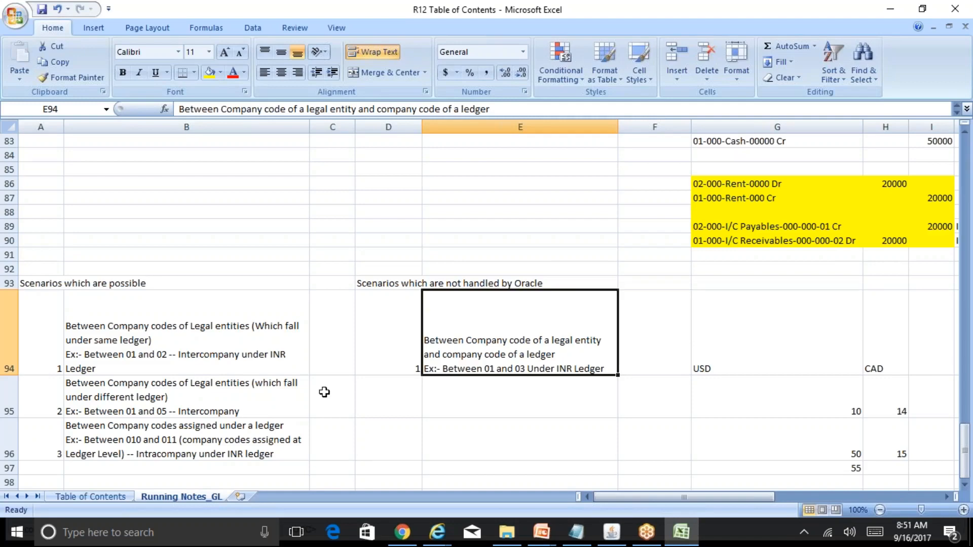
click(213, 356)
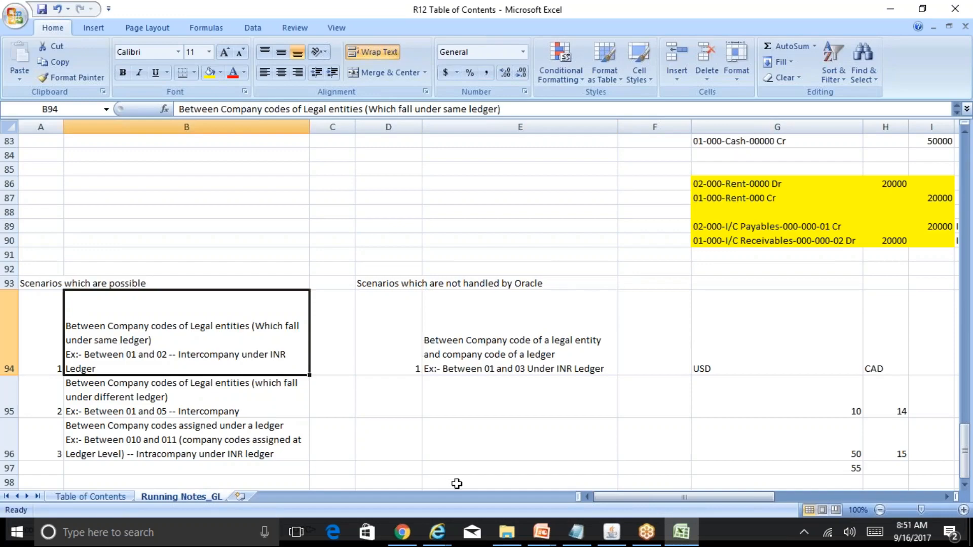
In Oracle Applications, move the Requests window off the Test Intracompany journal lines, then switch to Accounting Setup Manager in Internet Explorer
click(603, 535)
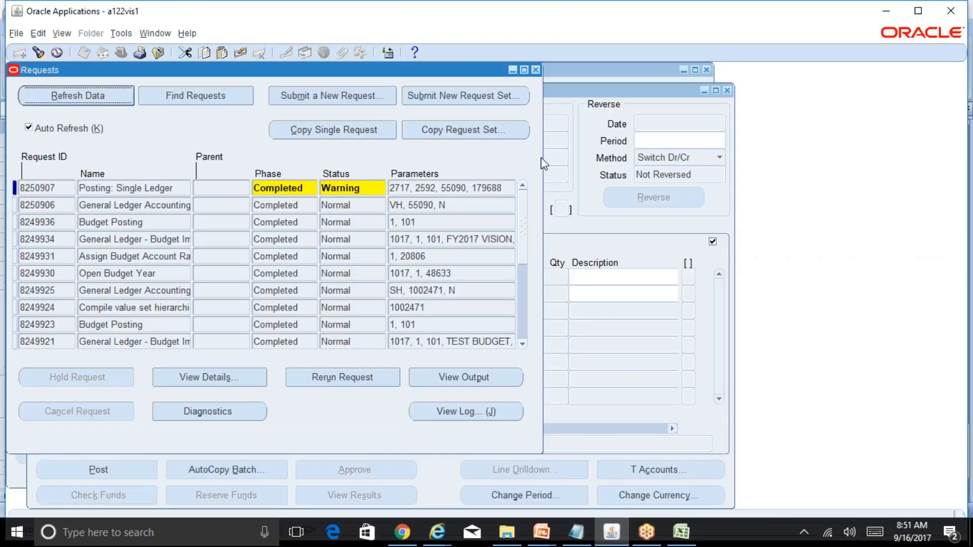
drag(467, 71, 858, 113)
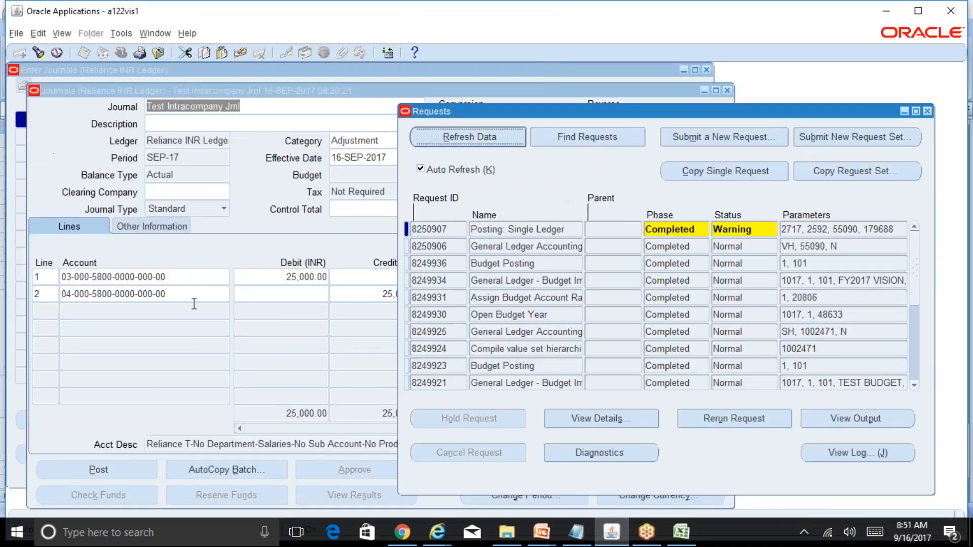
click(438, 531)
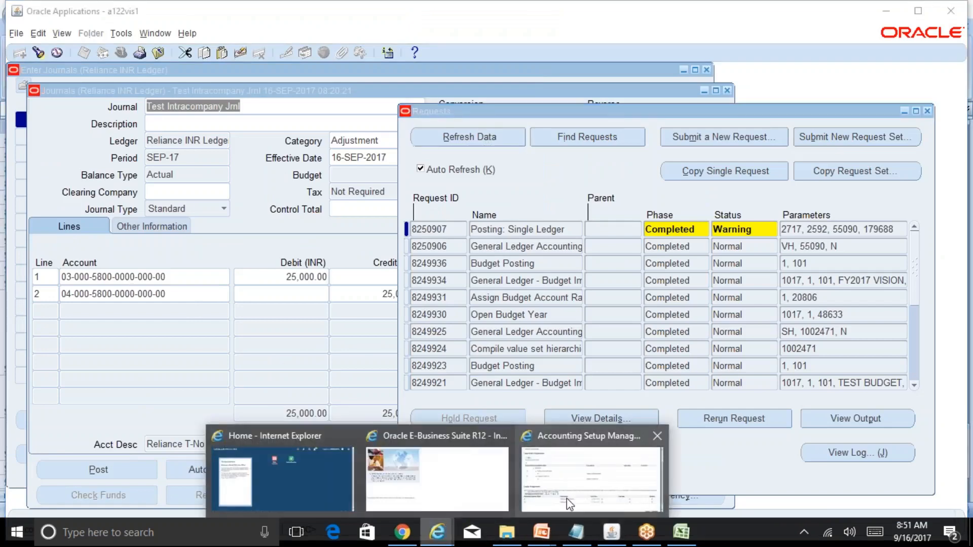
click(570, 505)
Review the intracompany scenario in cell B96 of the Excel notes, then switch to the journal and requests in Oracle Applications
click(681, 532)
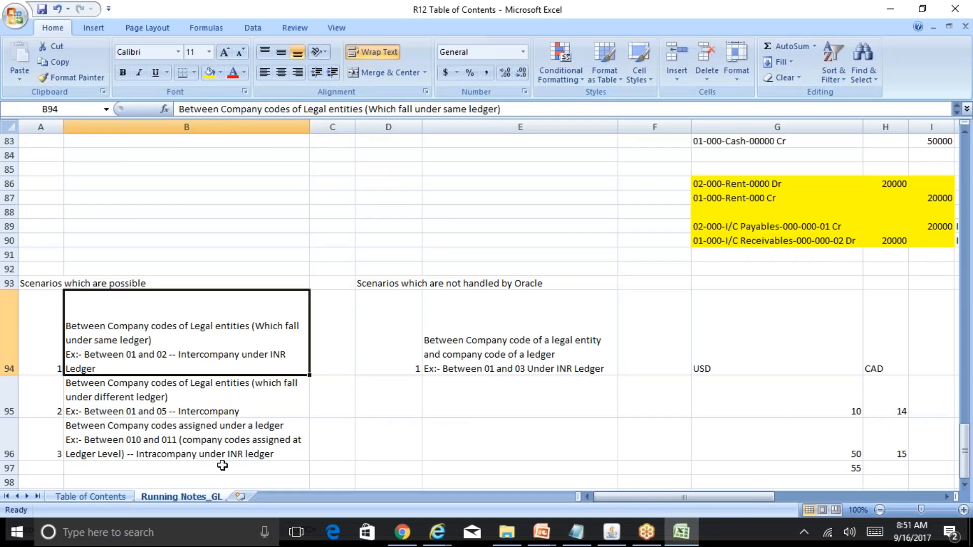
click(244, 449)
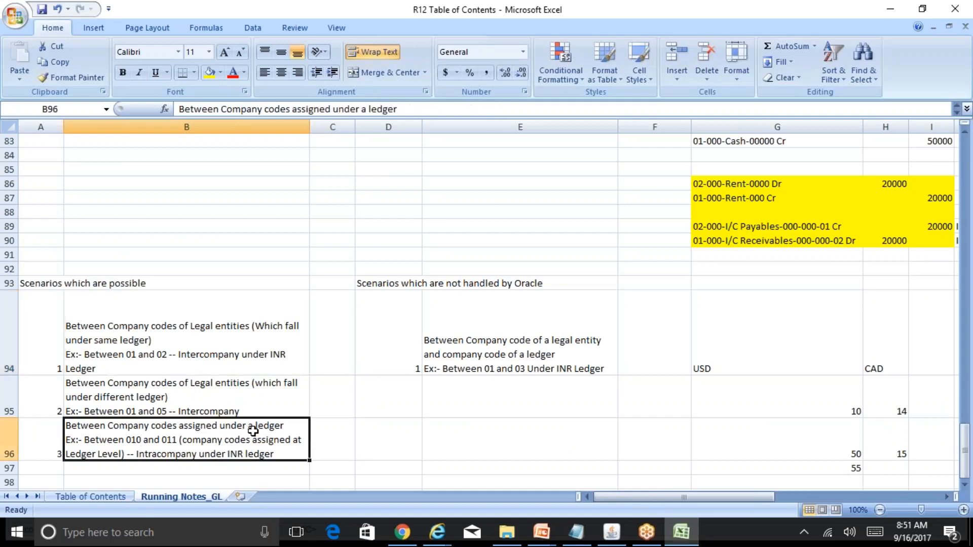
click(612, 533)
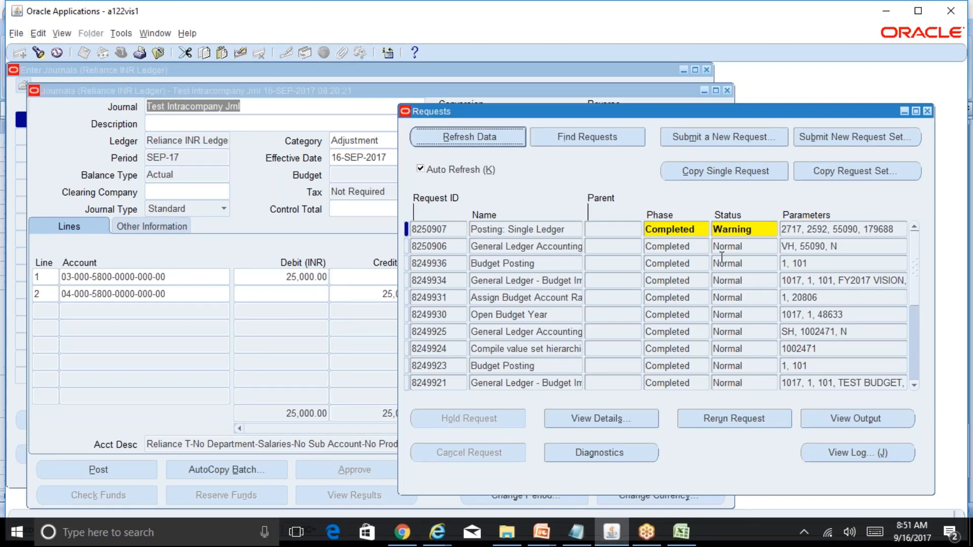
Switch to Internet Explorer, leave the balancing segment value assignments without saving, and view the Reliance INR Ledger setup steps
key(alt+Tab)
key(alt+Tab)
key(Tab)
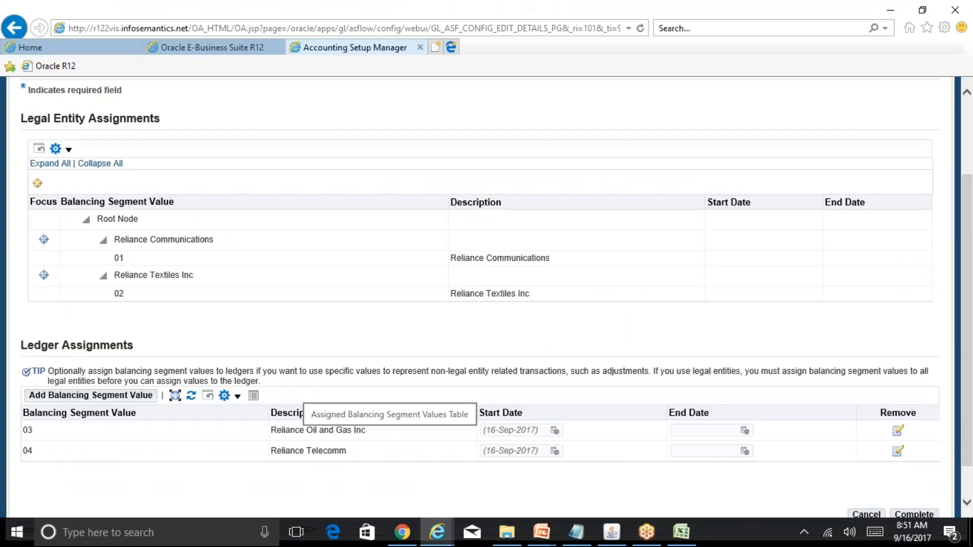
scroll(881, 491, down, 1)
click(867, 475)
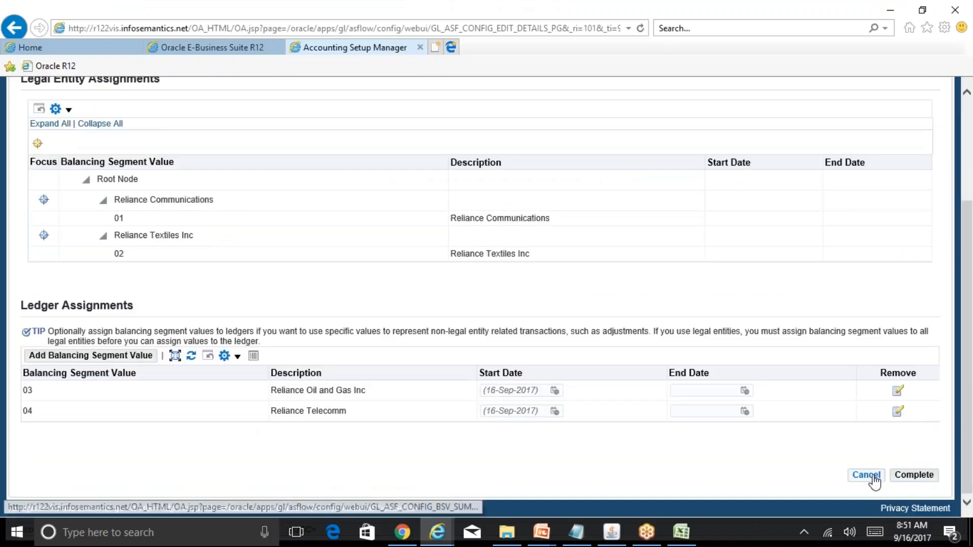
click(968, 332)
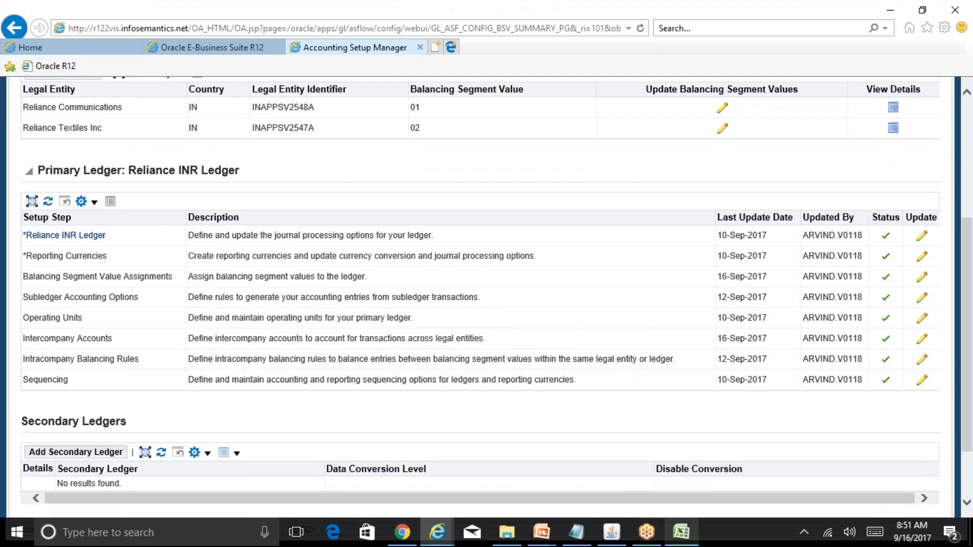
In Oracle Applications, view the output of the Posting: Single Ledger request and highlight the error for journal entry Test Intracompany Jrnl
click(612, 532)
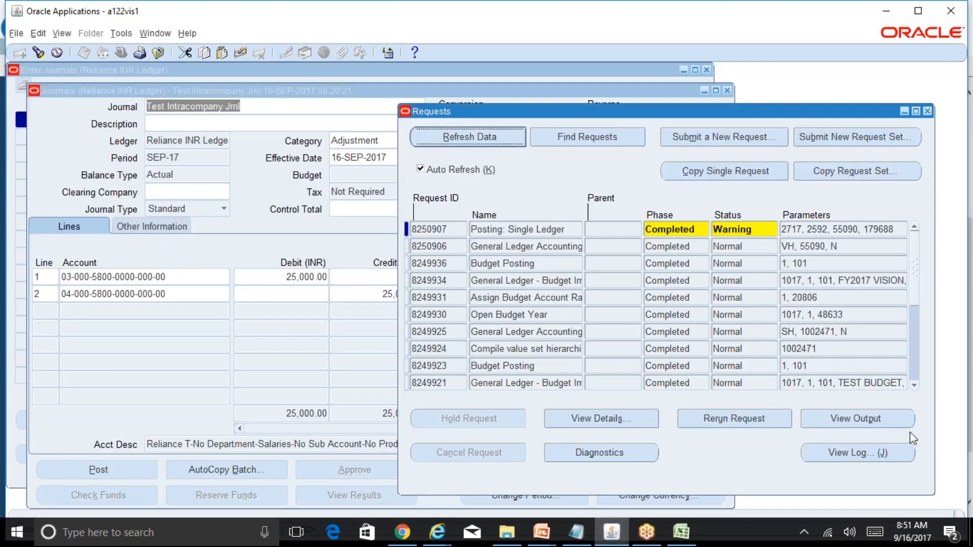
click(890, 418)
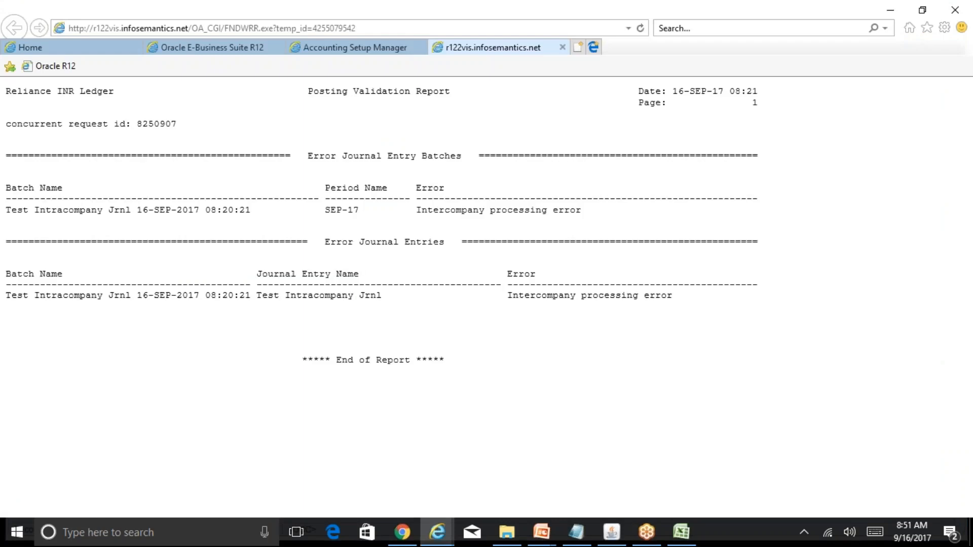
drag(505, 298, 668, 302)
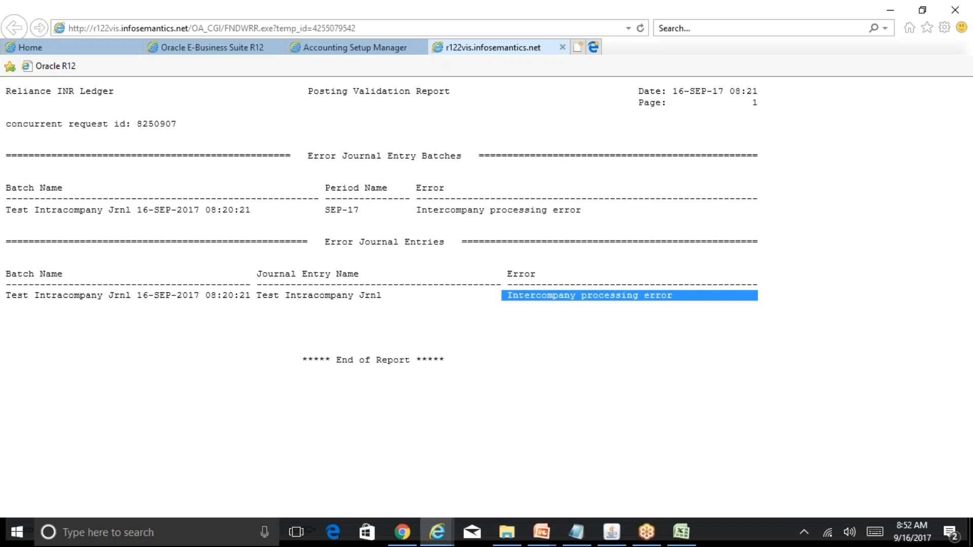
Return to Accounting Setup Manager, review the balancing segment values assigned to the legal entities and the ledger, and leave without saving
click(681, 533)
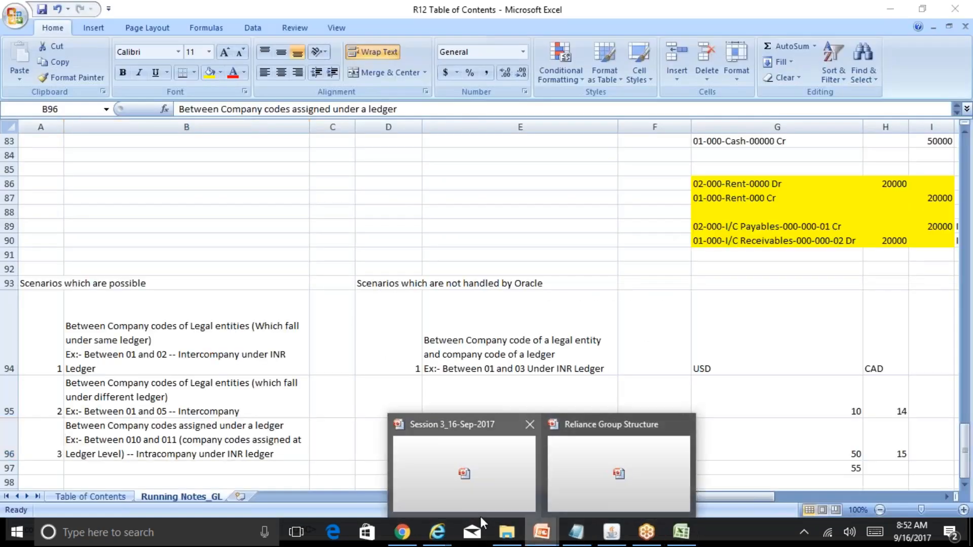
mouse_move(437, 532)
click(637, 478)
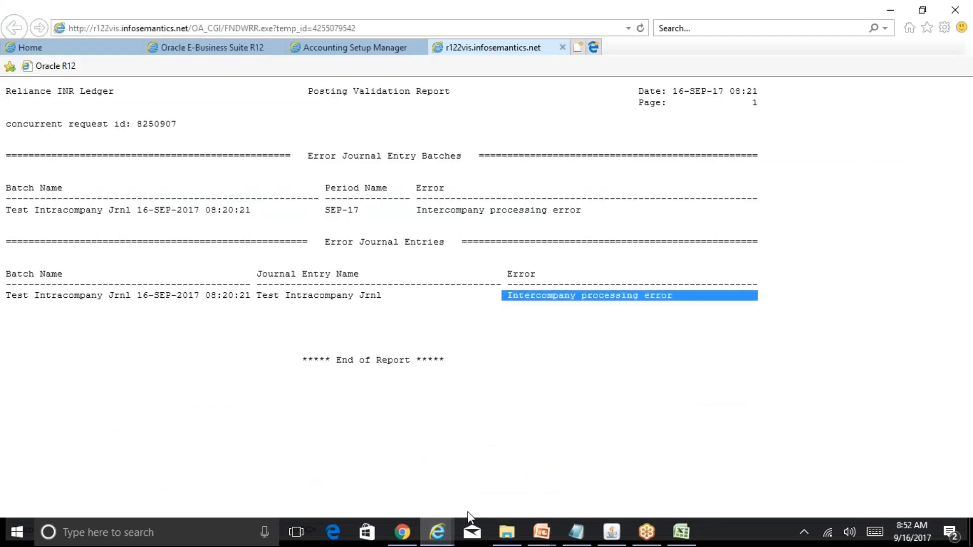
click(544, 479)
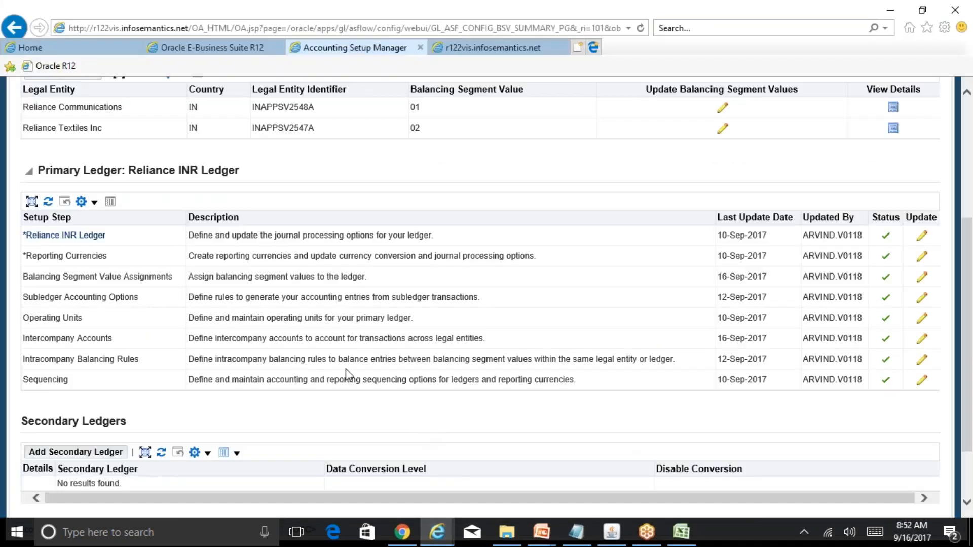
click(921, 301)
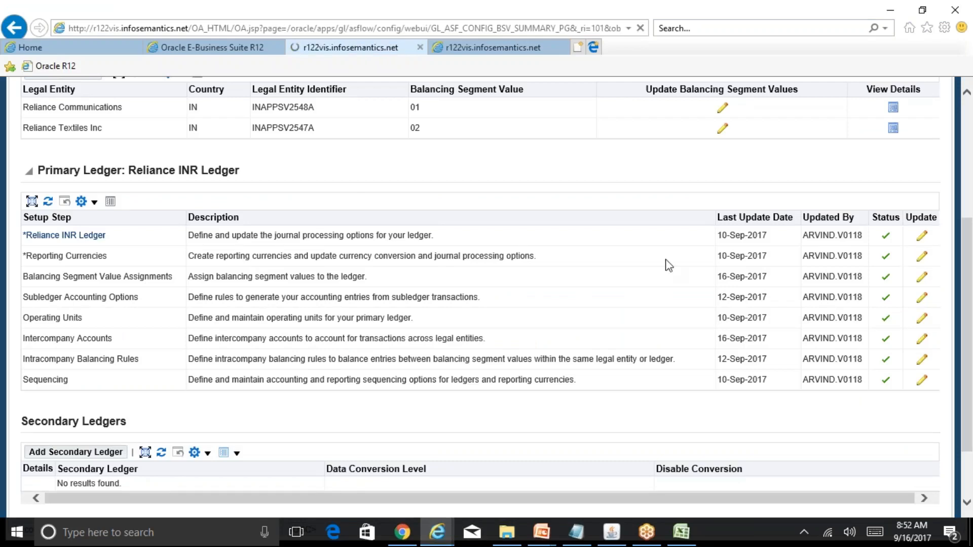
click(19, 28)
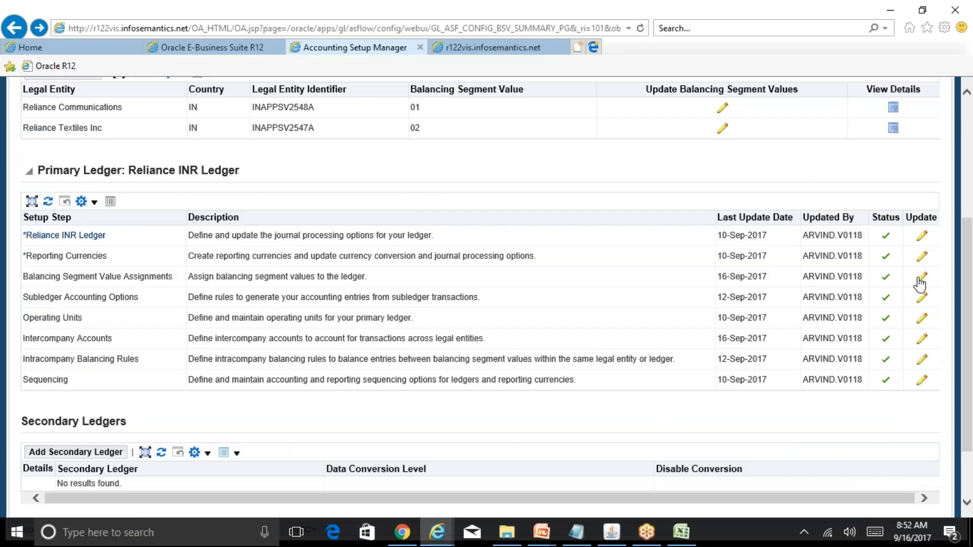
click(920, 280)
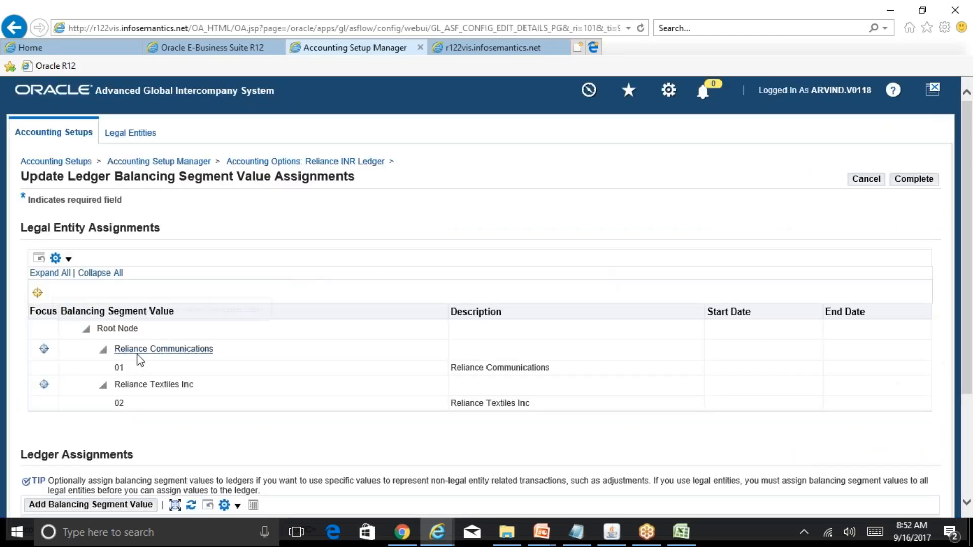
scroll(943, 329, down, 3)
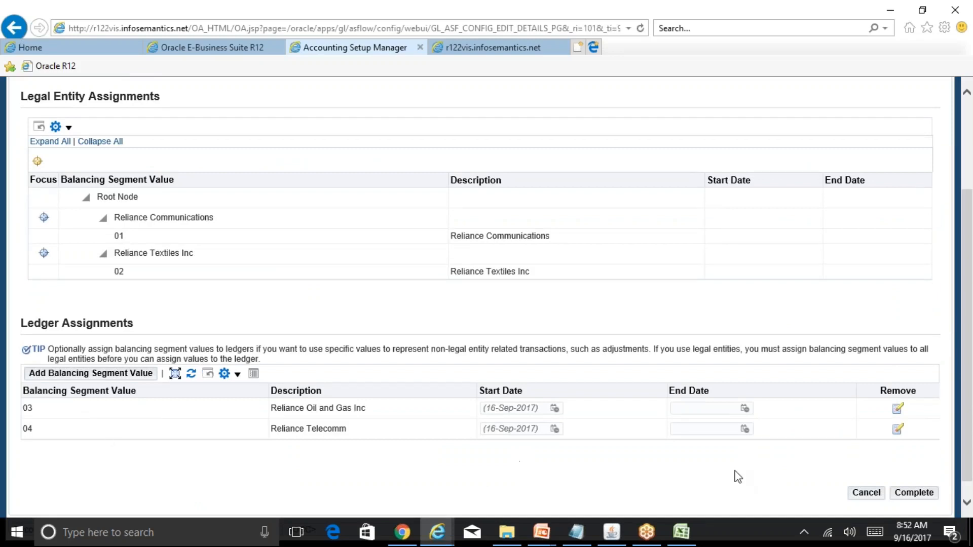
click(865, 494)
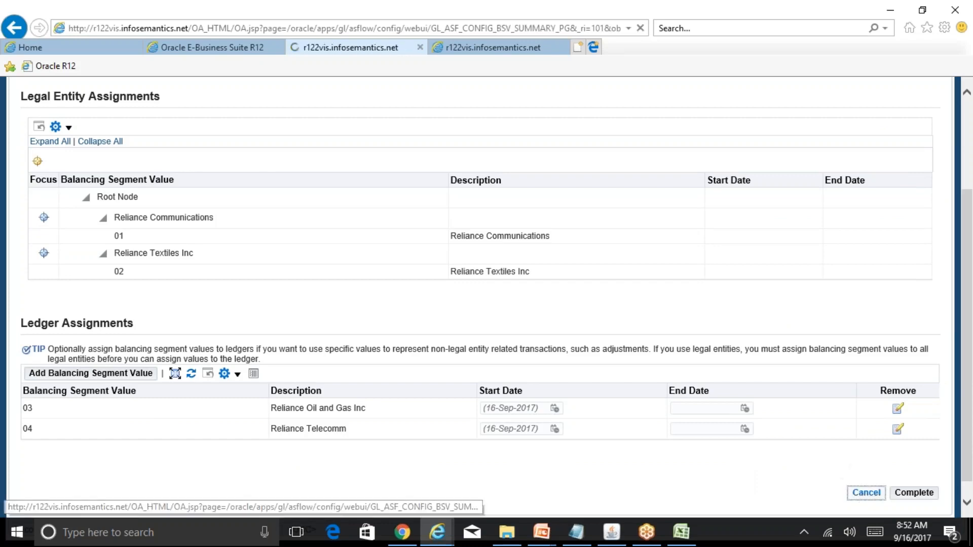
scroll(968, 294, down, 4)
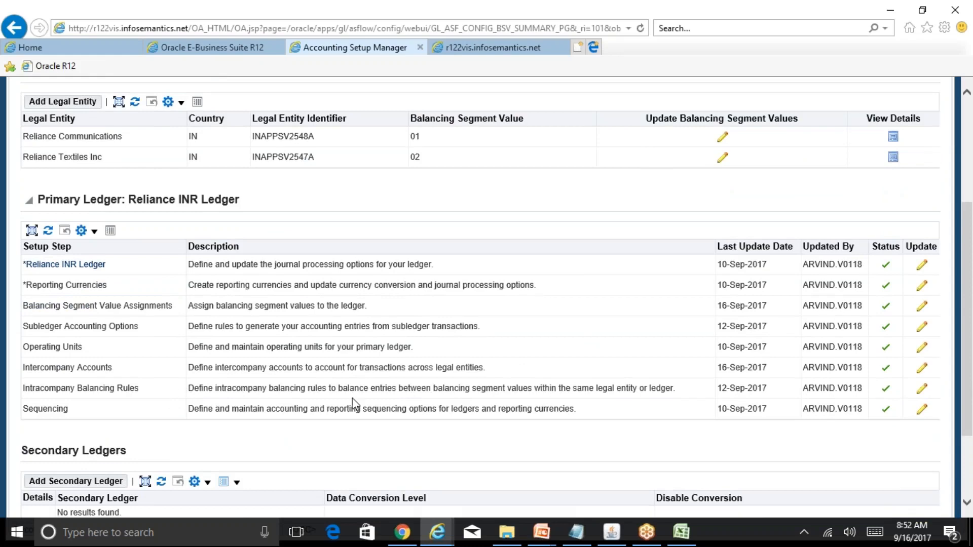
Start a new intracompany balancing rule for No Legal Entity in the Reliance INR Ledger
click(923, 388)
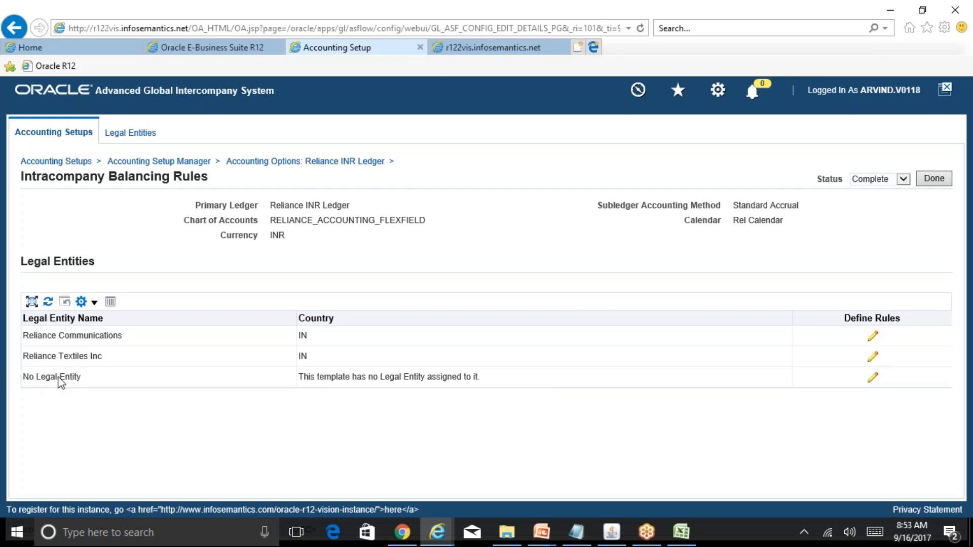
click(873, 378)
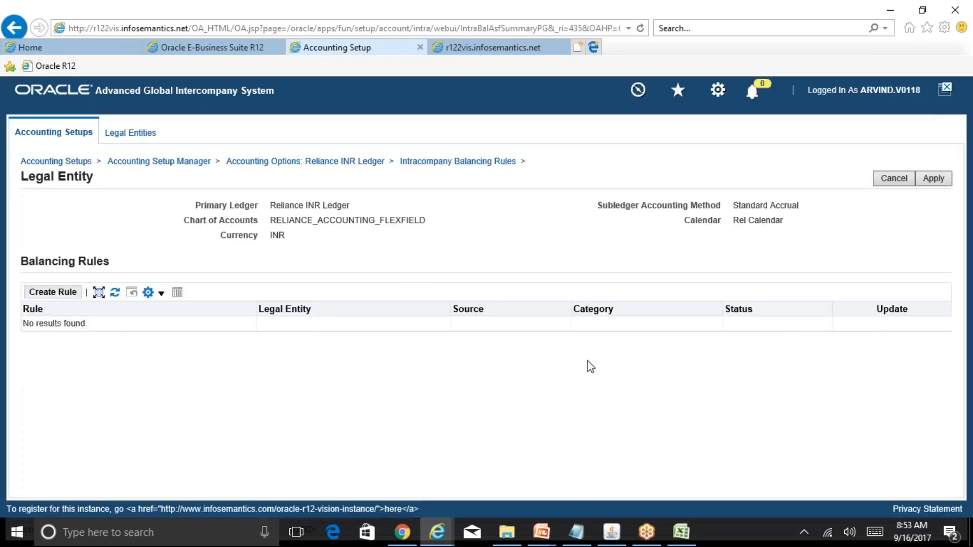
click(69, 295)
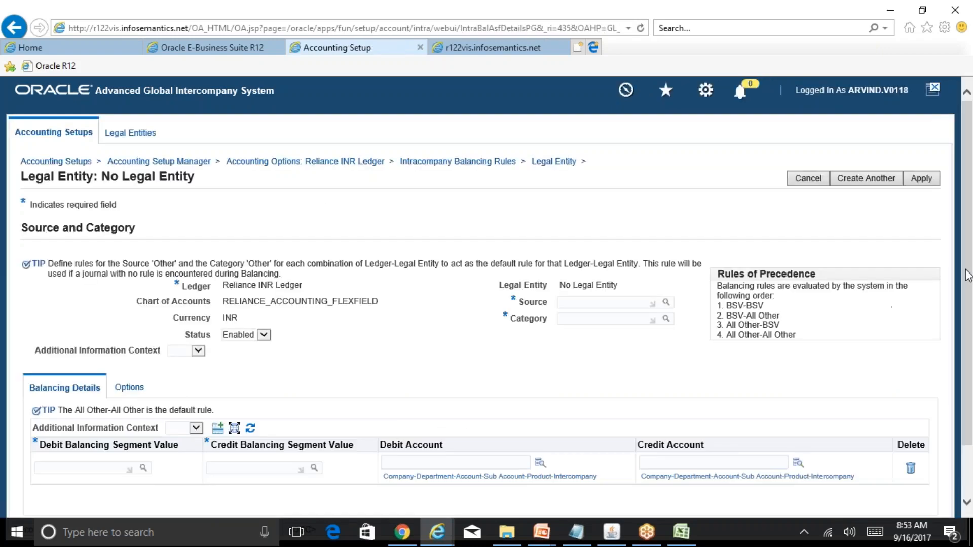
Set both the debit and credit balancing segment values of the new rule to All Other
scroll(968, 278, down, 2)
click(98, 407)
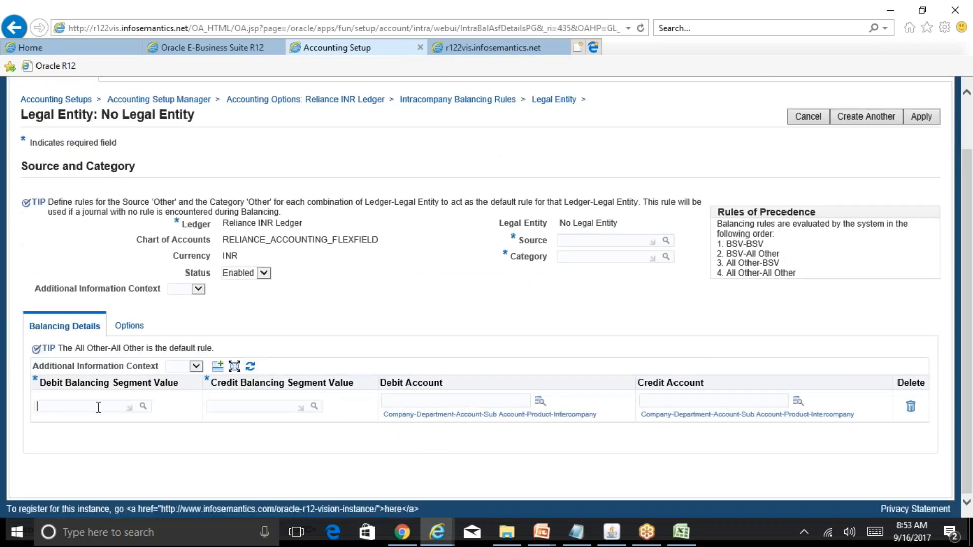
text(all other)
key(Tab)
text(all other)
key(Tab)
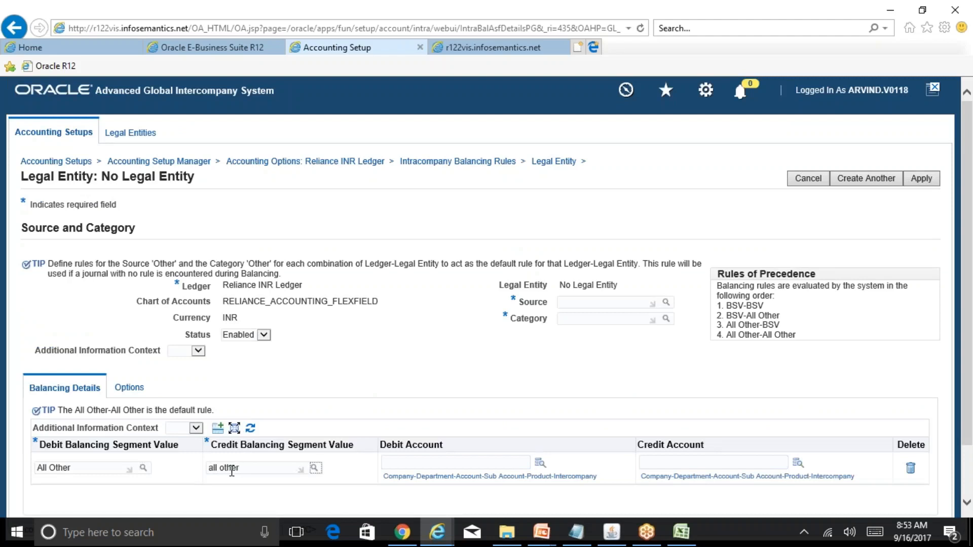
click(443, 463)
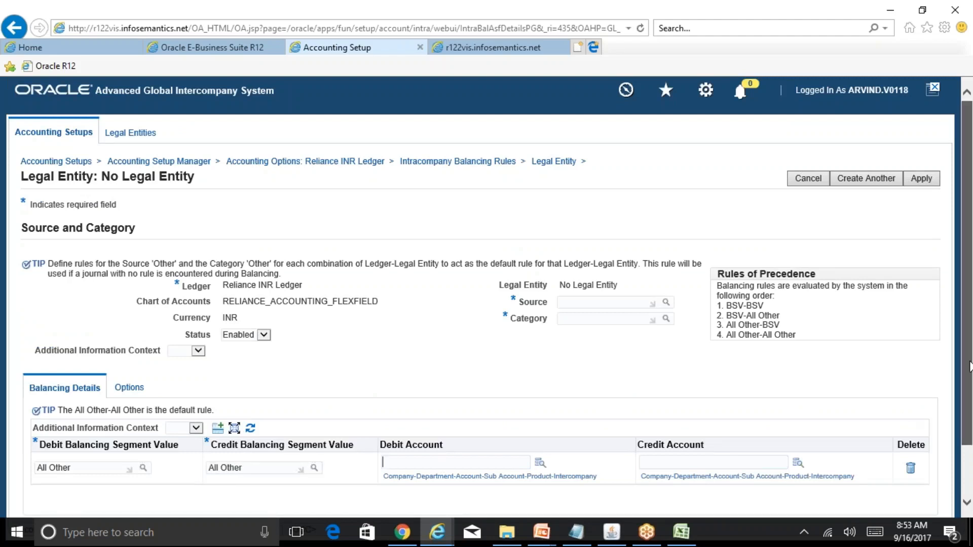
scroll(971, 370, down, 2)
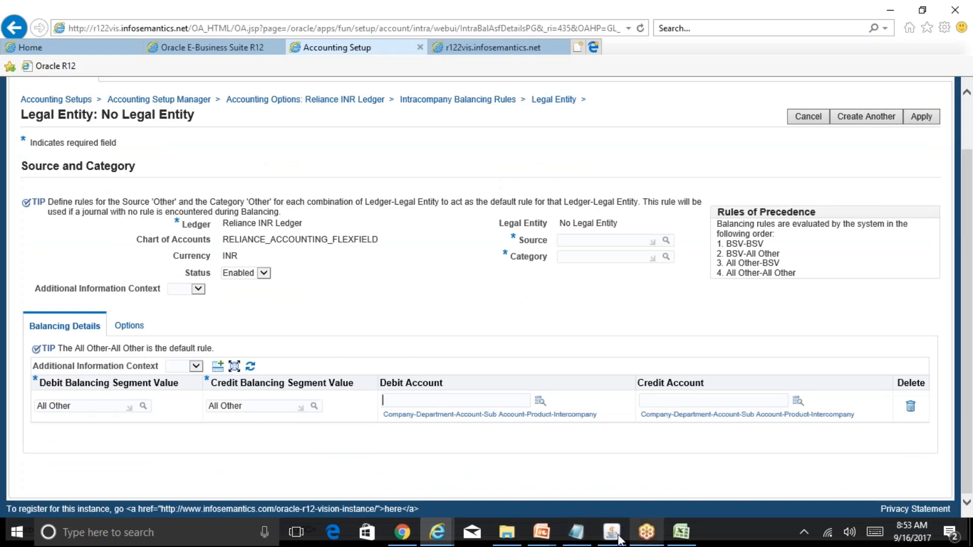
Switch to File Explorer and open the BR100_Financials_GL workbook from the BR100 folder
click(506, 532)
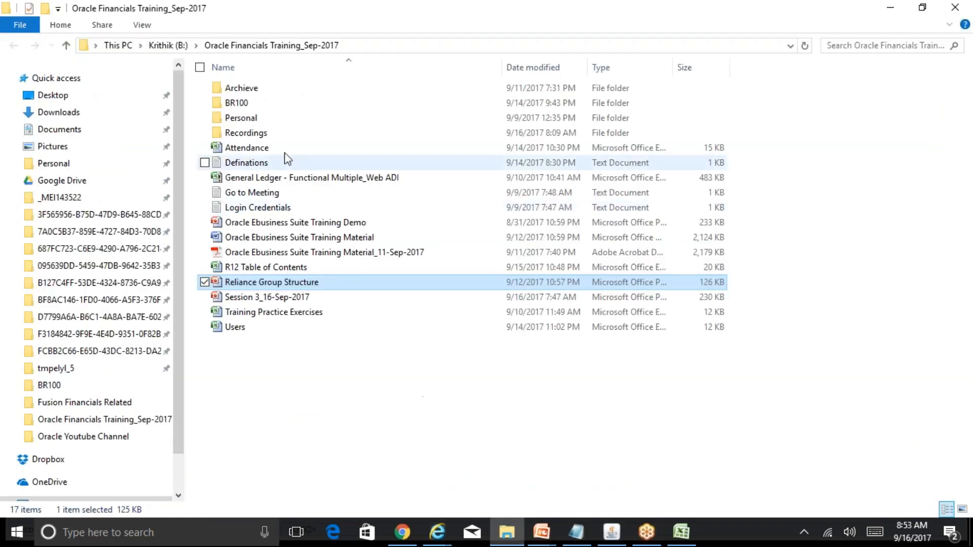
double_click(244, 104)
click(291, 180)
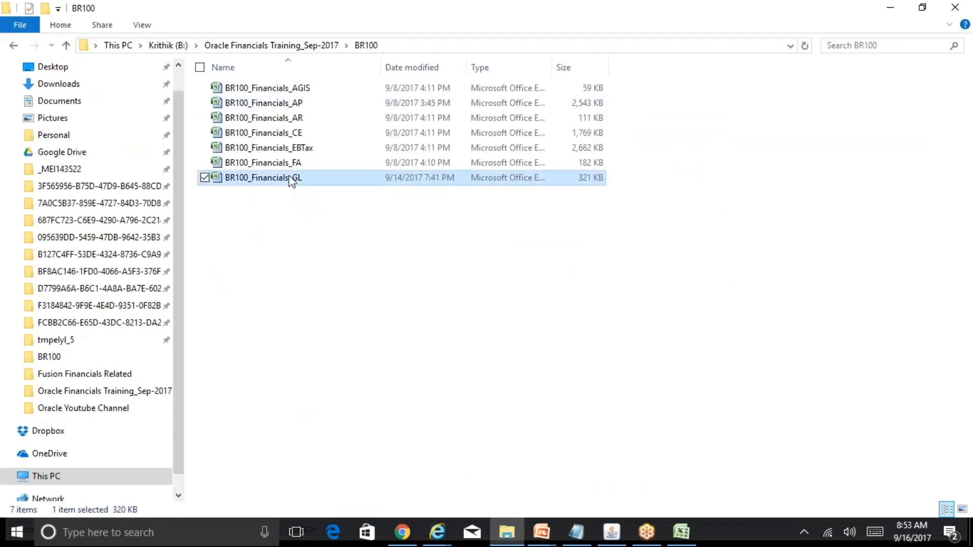
double_click(292, 178)
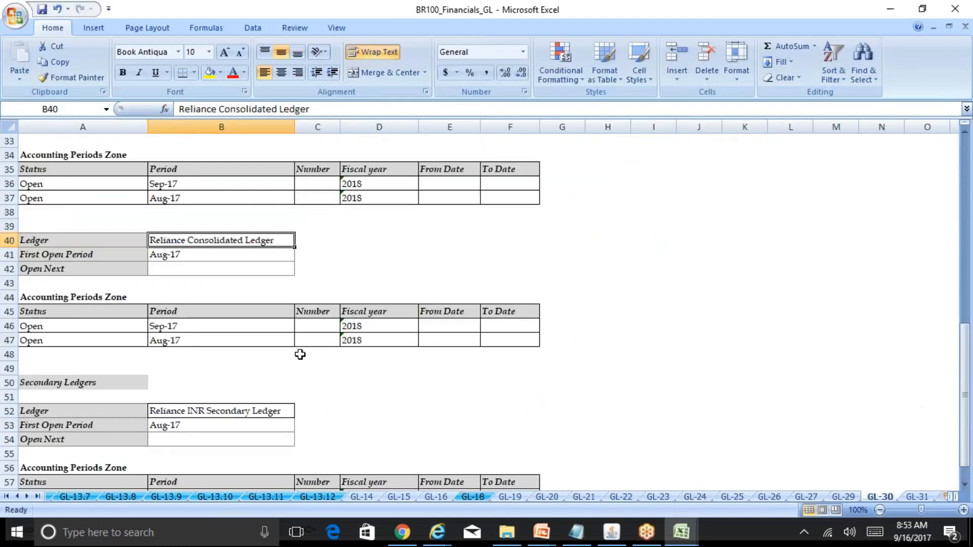
Search the workbook's Overview sheet for "intra" and open the Define Intracompany Balancing Rules sheet, GL-13.10
key(ctrl+Home)
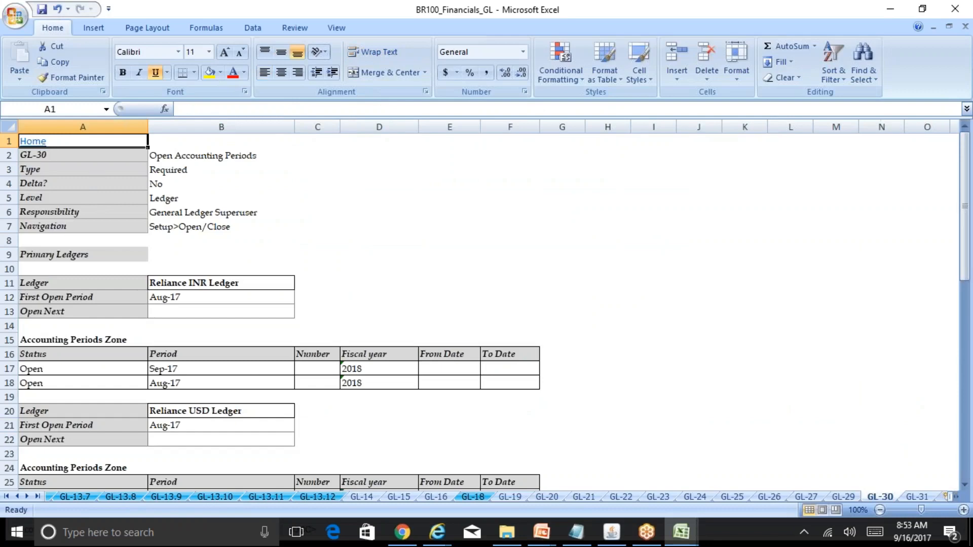
click(33, 142)
key(ctrl+f)
text(intra)
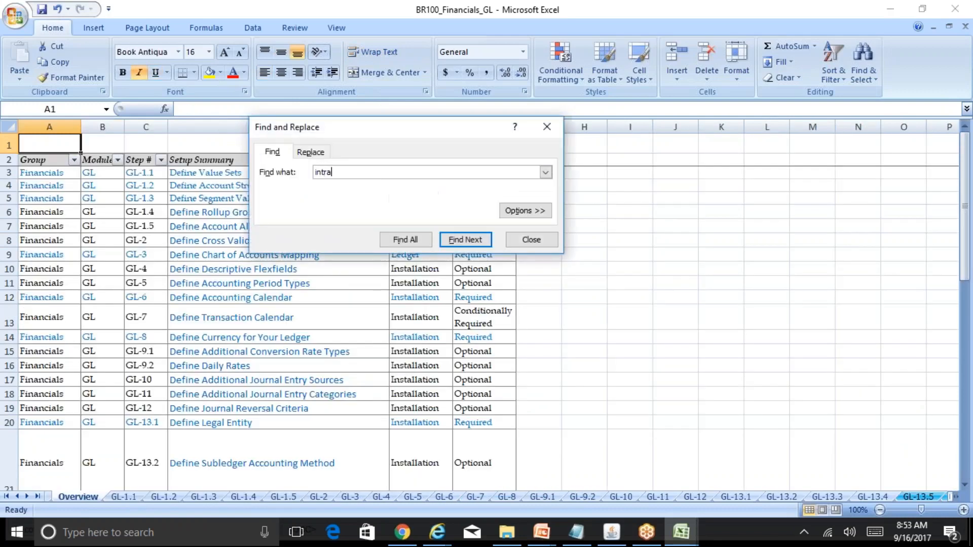
key(Return)
key(Escape)
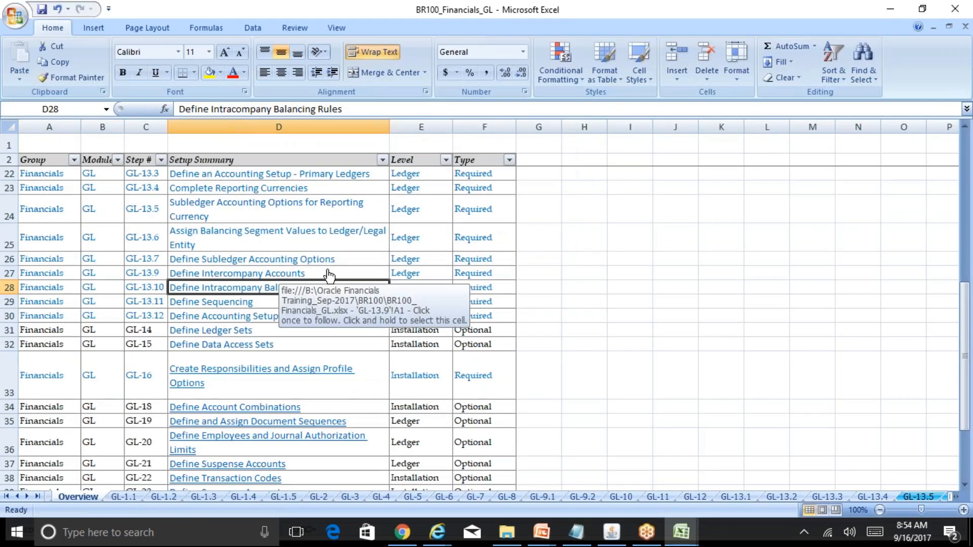
click(246, 289)
Review the No Legal Entity balancing rule in row 5 for the Reliance INR Ledger and select the whole row
click(257, 217)
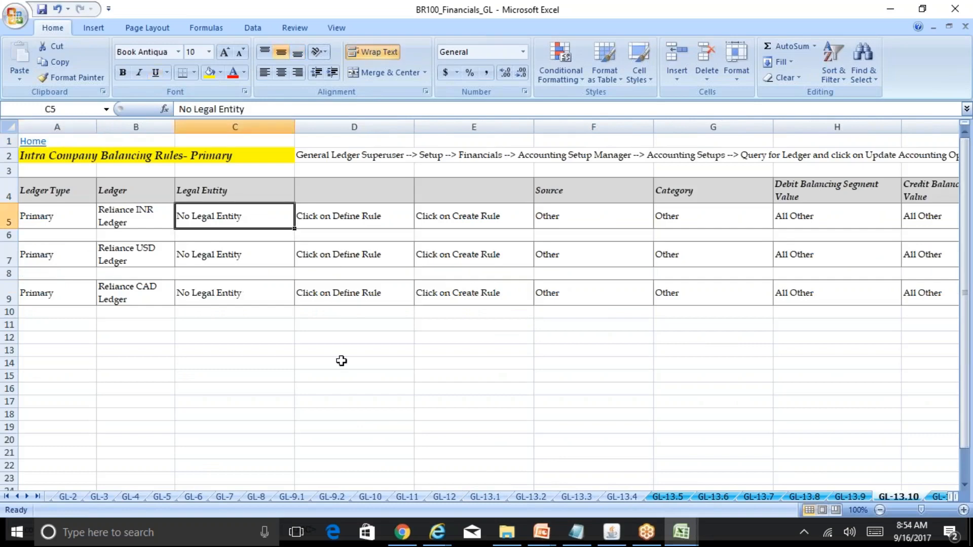
key(Right)
key(Left)
key(Left)
key(shift+space)
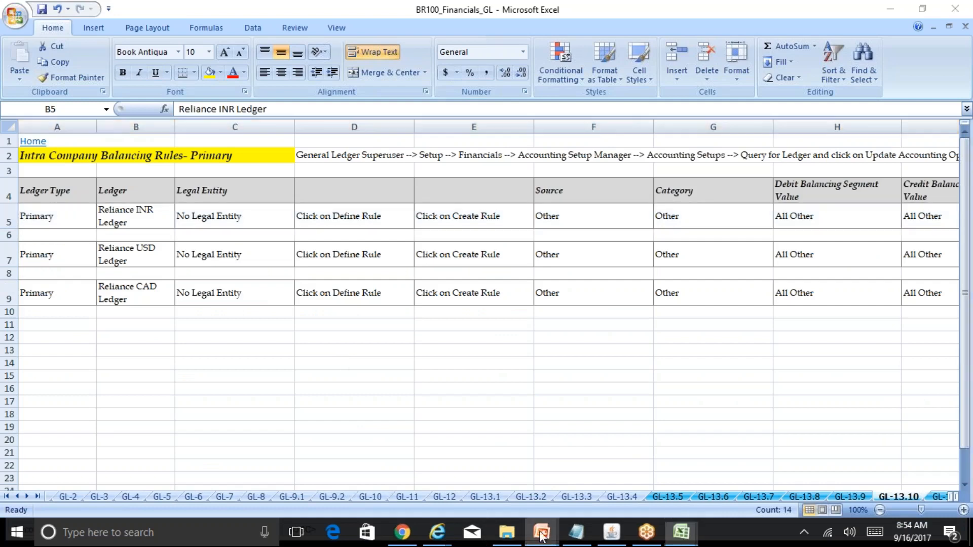
Check the Reliance Group Org Structure slide in PowerPoint and the new rule in Internet Explorer, then return to BR100_Financials_GL in Excel
mouse_move(541, 532)
click(640, 471)
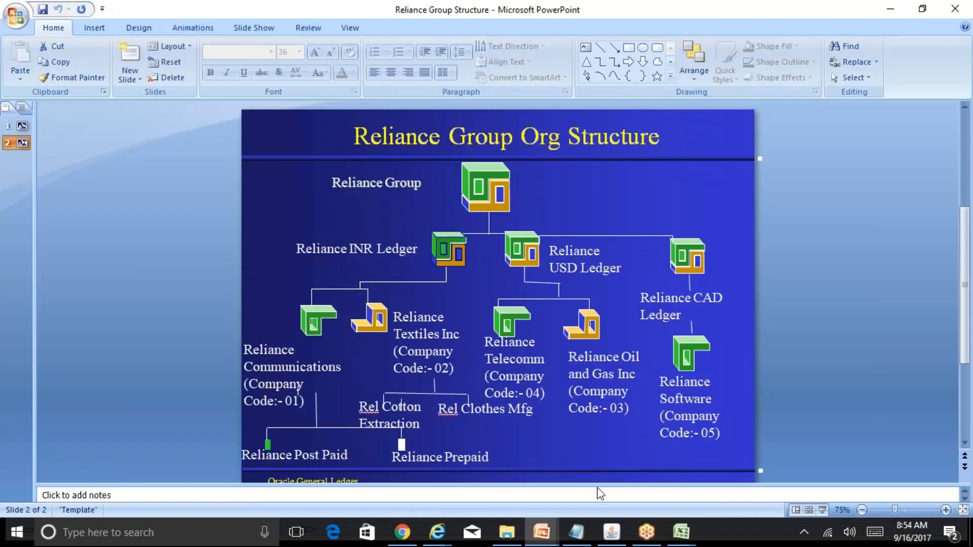
click(446, 535)
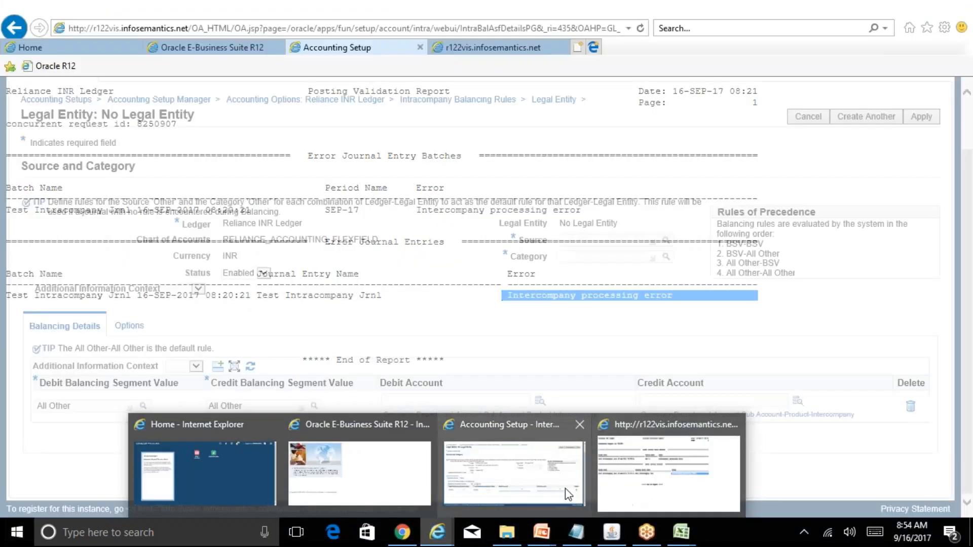
click(567, 493)
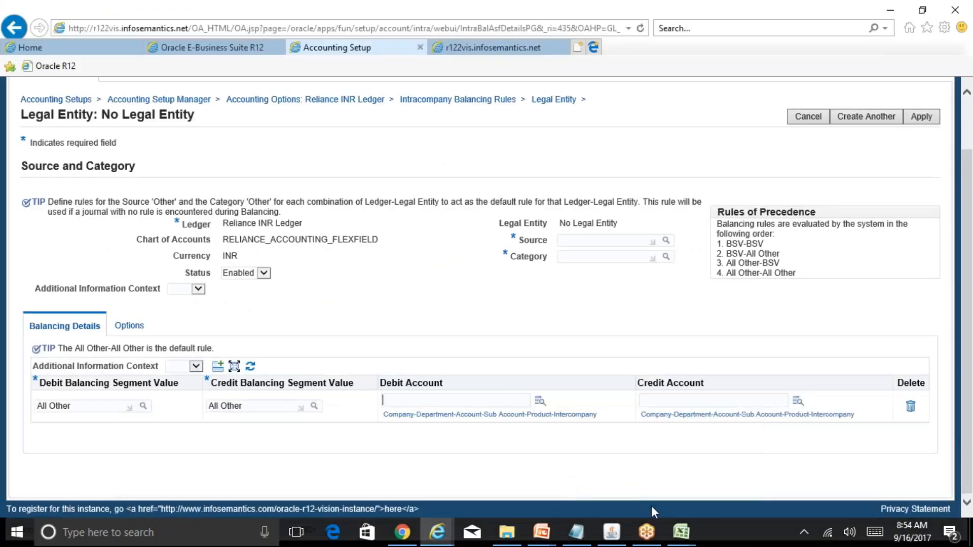
mouse_move(681, 532)
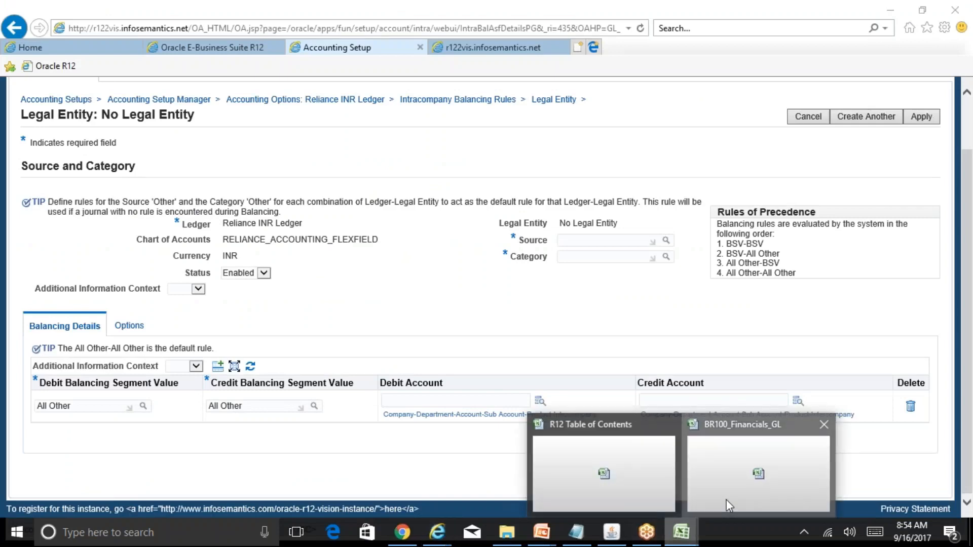
click(725, 500)
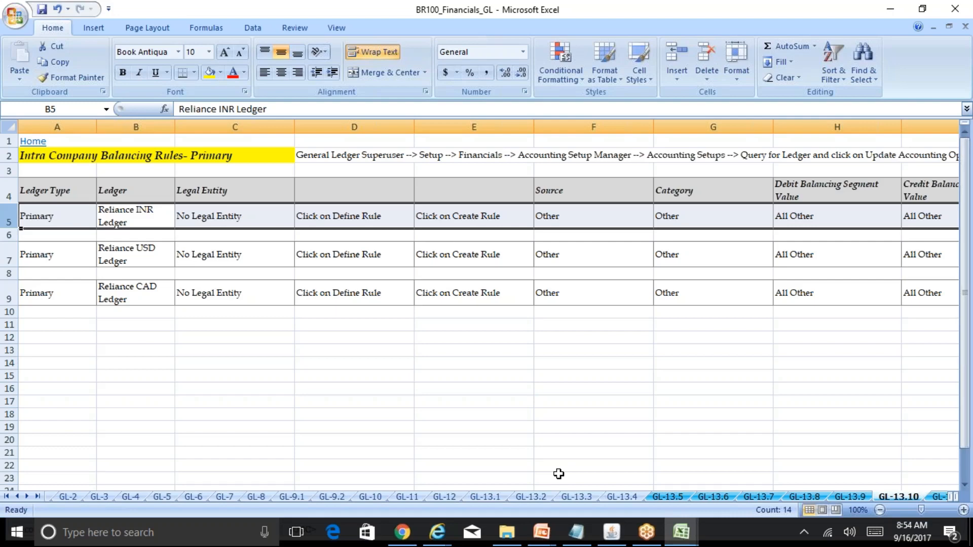
key(Right)
key(Left)
key(Left)
key(Right)
key(Right)
key(Right)
key(Right)
key(Right)
key(Right)
key(Right)
key(Right)
key(Right)
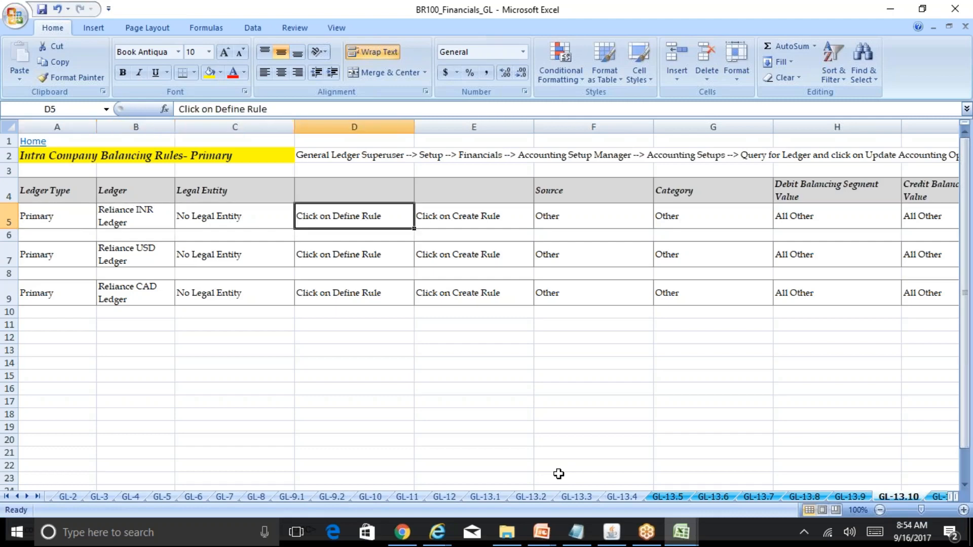
key(Right)
key(Left)
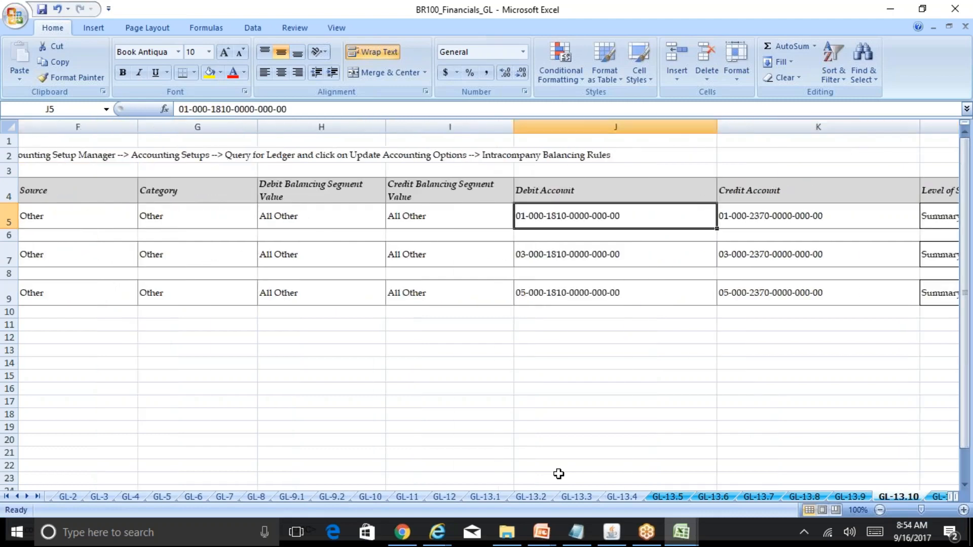
key(ctrl+c)
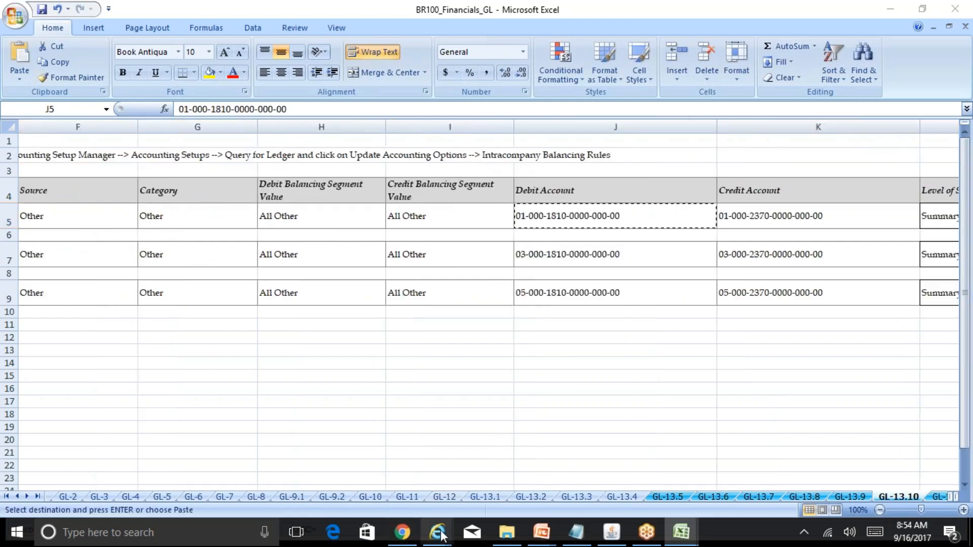
mouse_move(437, 532)
click(620, 478)
click(425, 405)
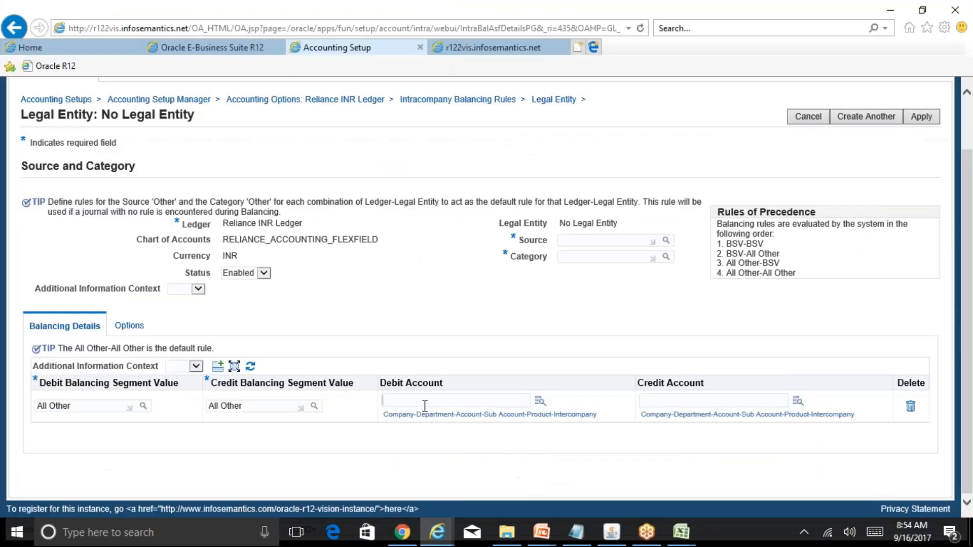
key(ctrl+v)
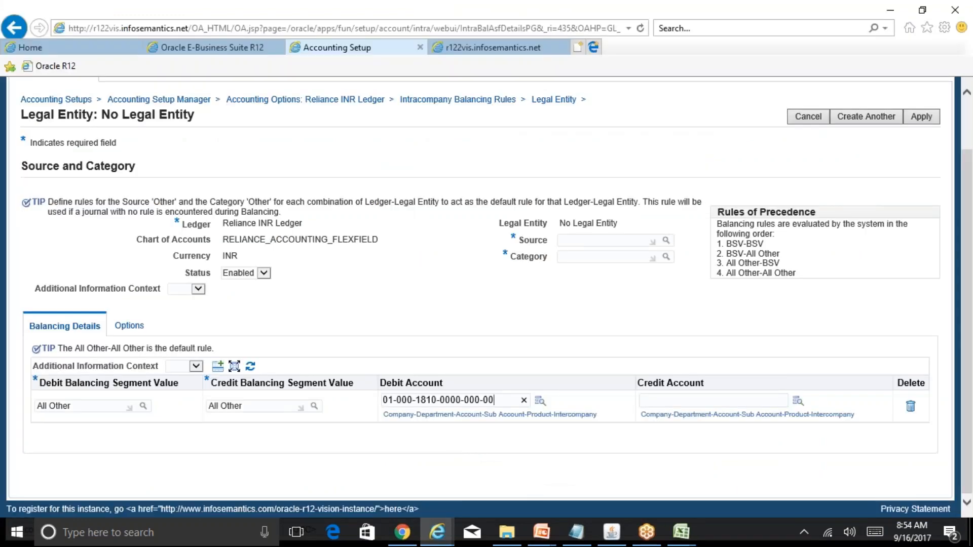
click(672, 401)
key(alt+Tab)
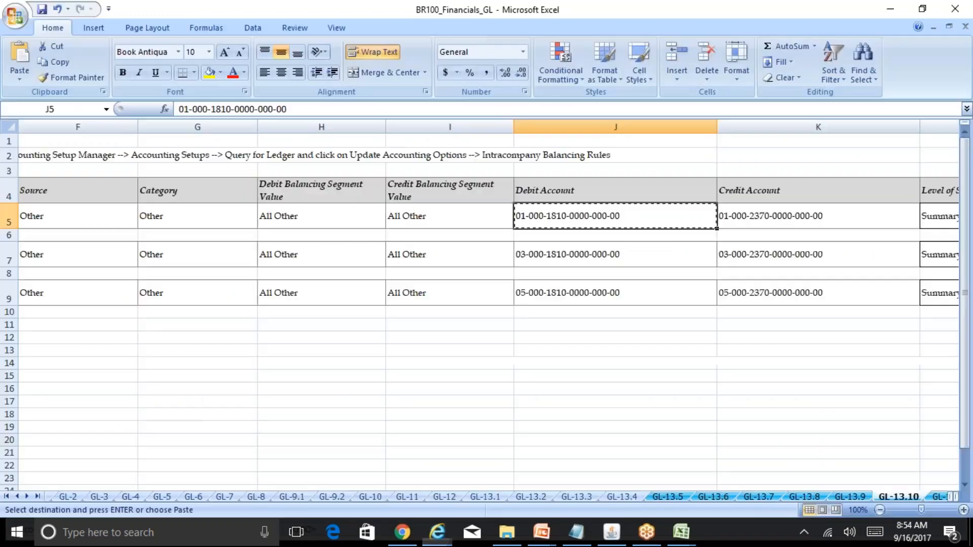
key(Escape)
key(Right)
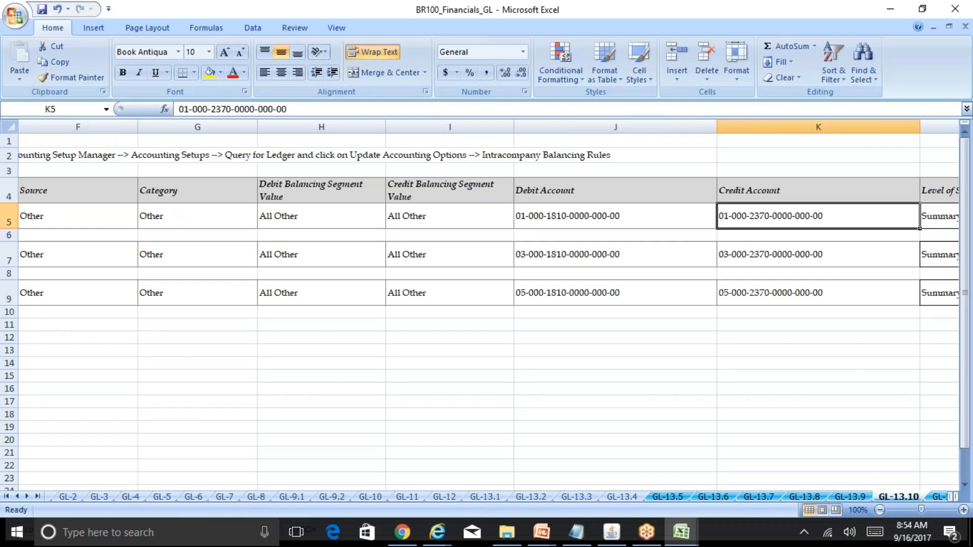
key(ctrl+c)
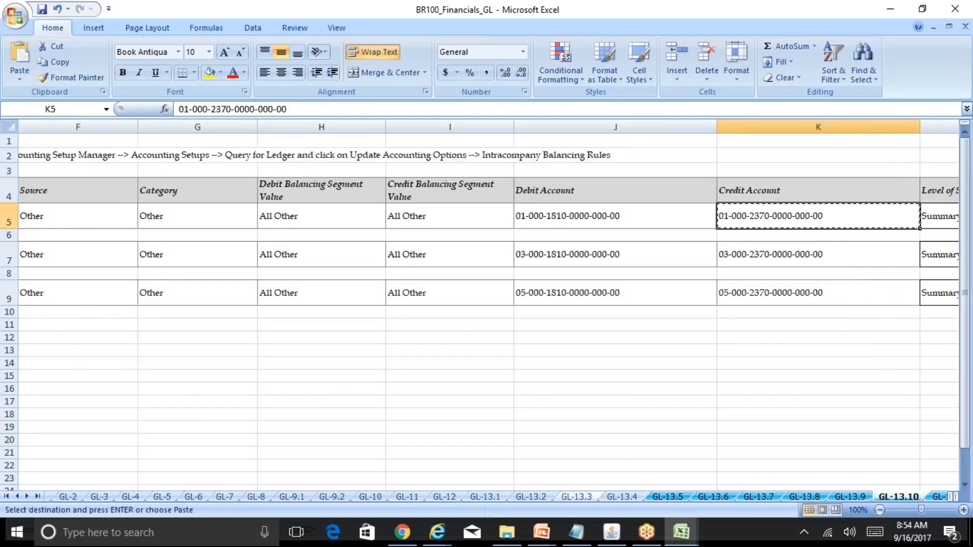
click(438, 532)
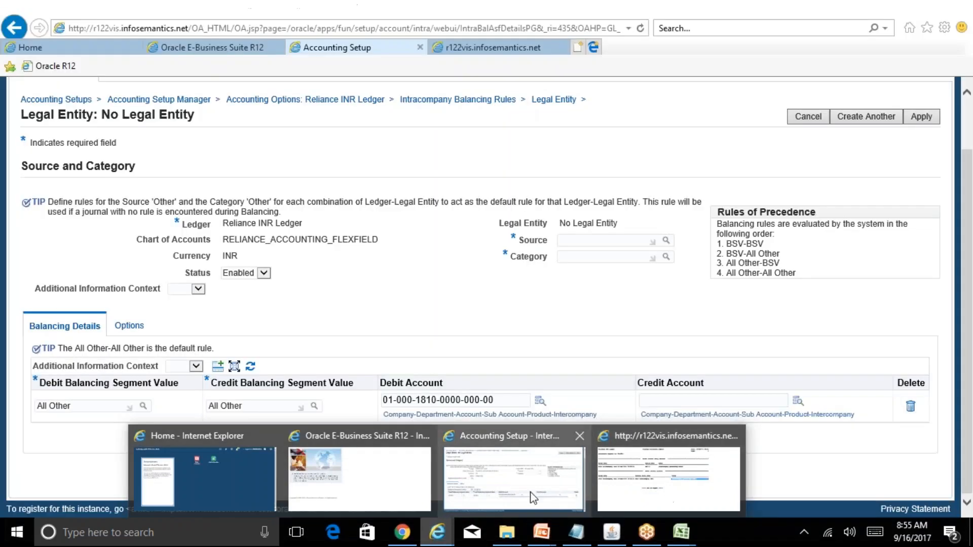
click(530, 492)
key(ctrl+v)
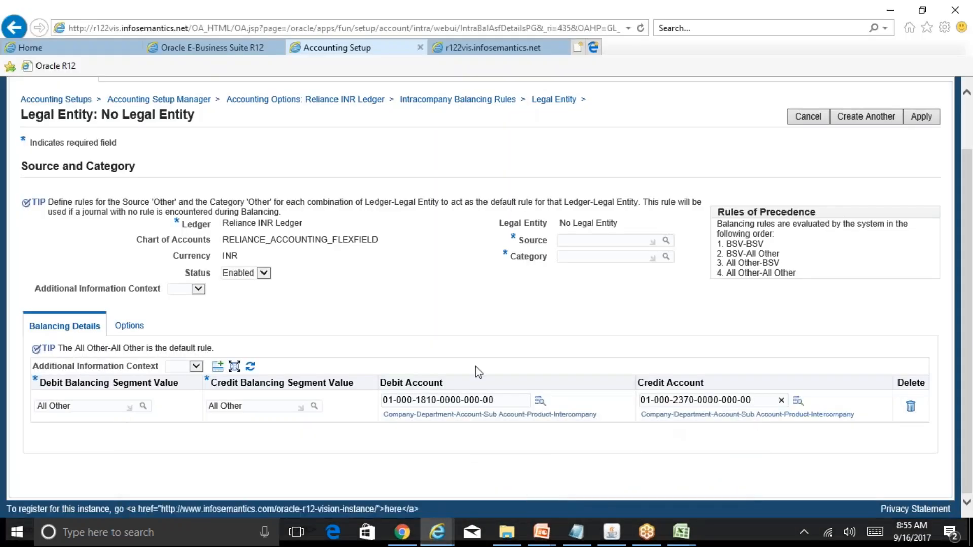
Set both the Source and the Category of the No Legal Entity balancing rule to Other
click(350, 338)
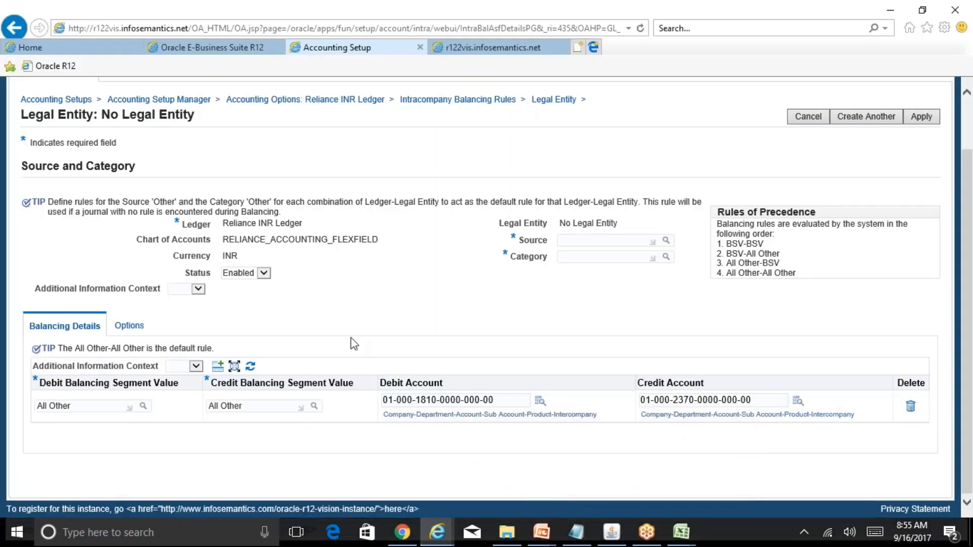
click(129, 327)
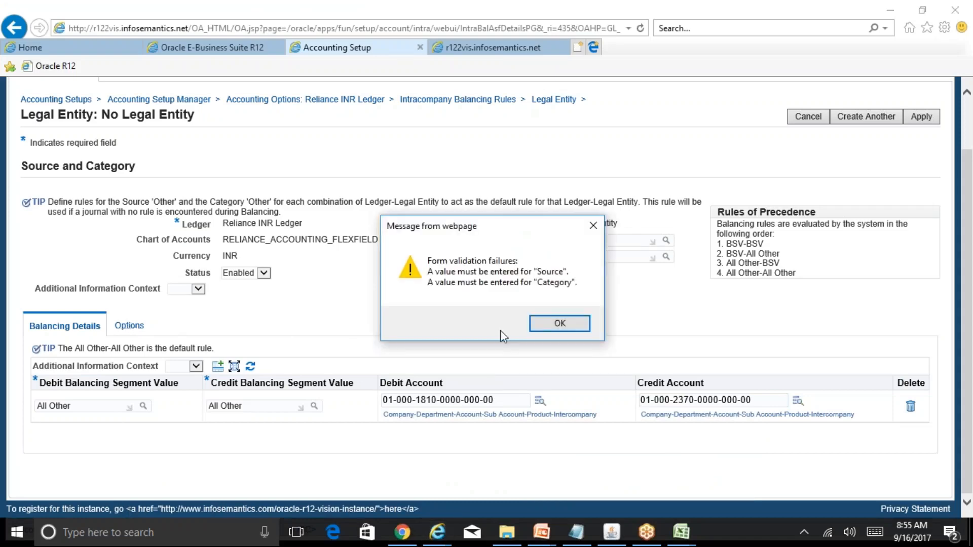
click(560, 324)
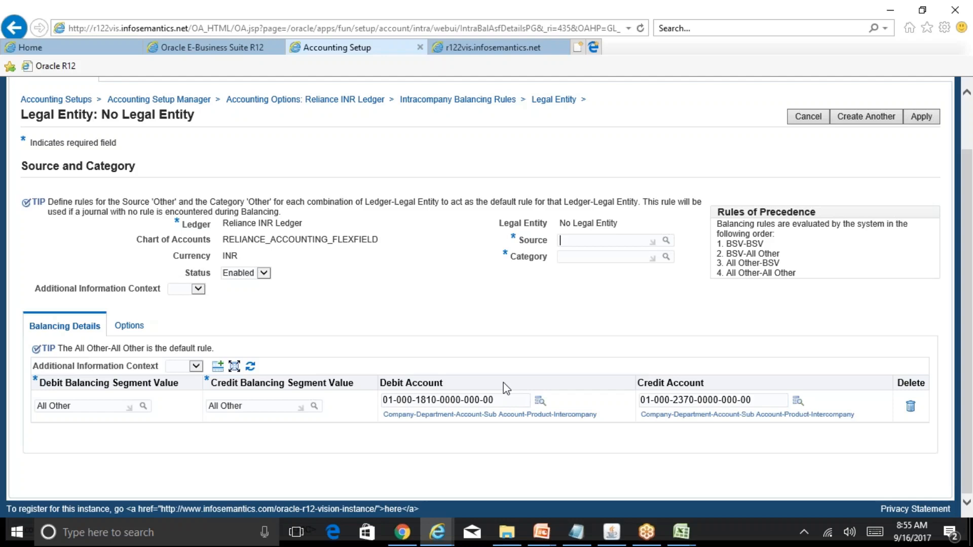
text(other)
key(Tab)
key(Tab)
text(other)
key(Tab)
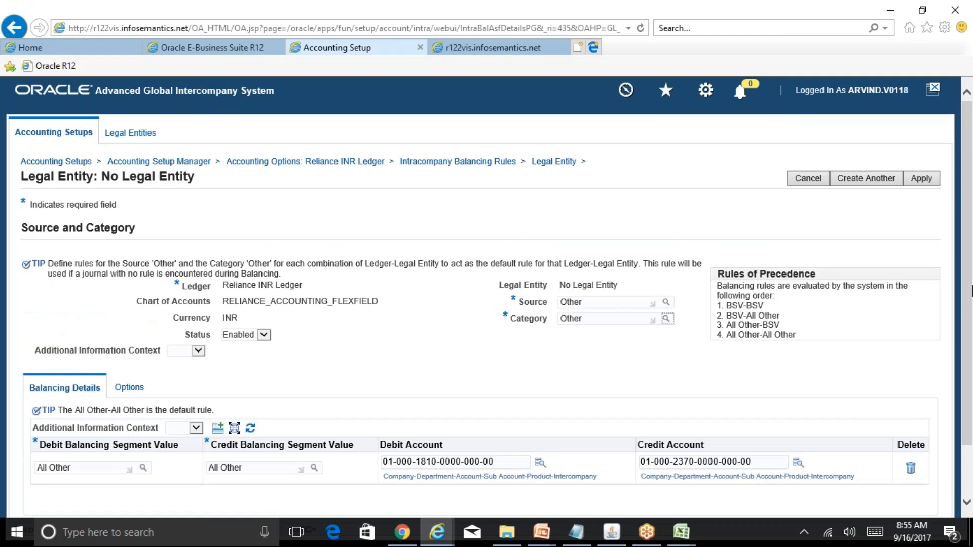
In the rule's options, use the Clearing Balancing Segment Value for Many-to-Many Journals Only and set Default Options to Default Rule
scroll(512, 363, down, 1)
click(129, 326)
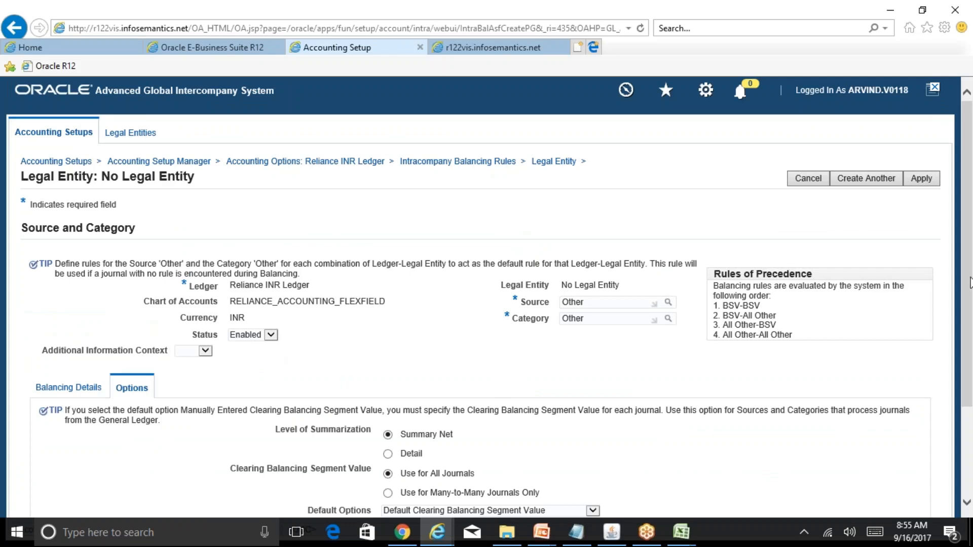
scroll(638, 402, down, 2)
click(507, 386)
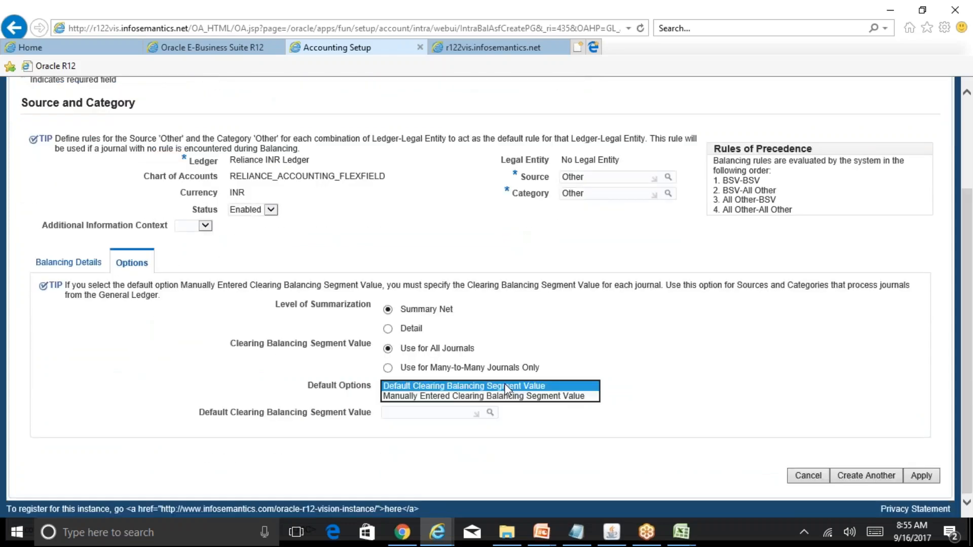
click(481, 387)
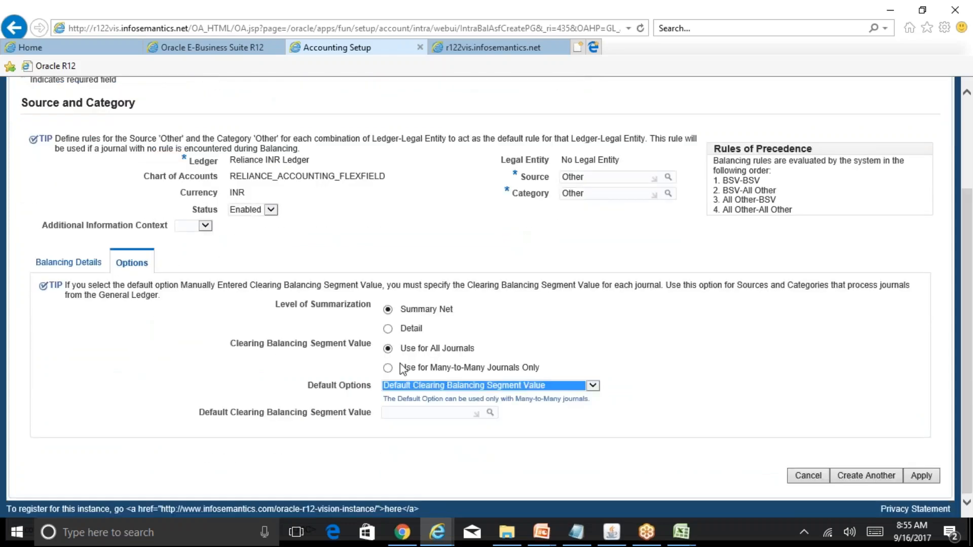
click(389, 369)
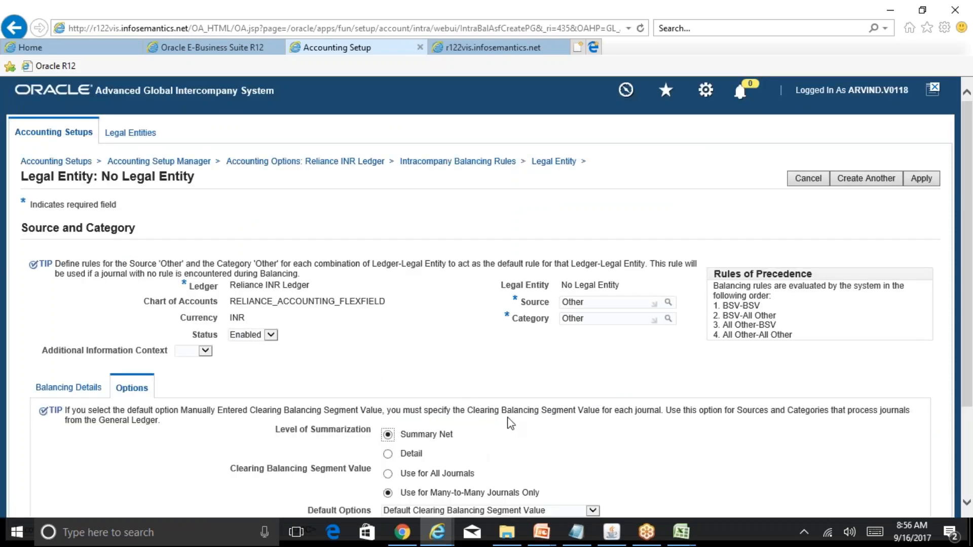
scroll(969, 274, down, 2)
click(556, 386)
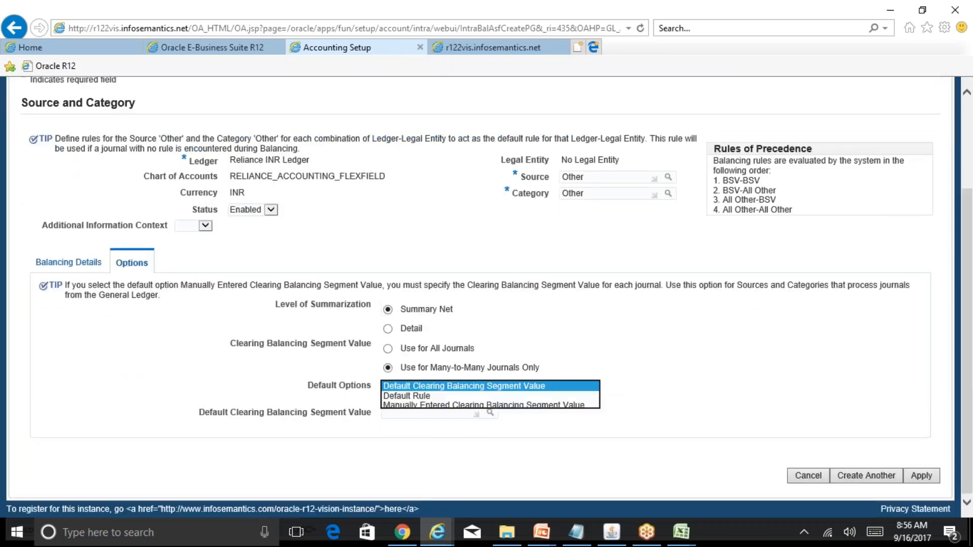
click(481, 396)
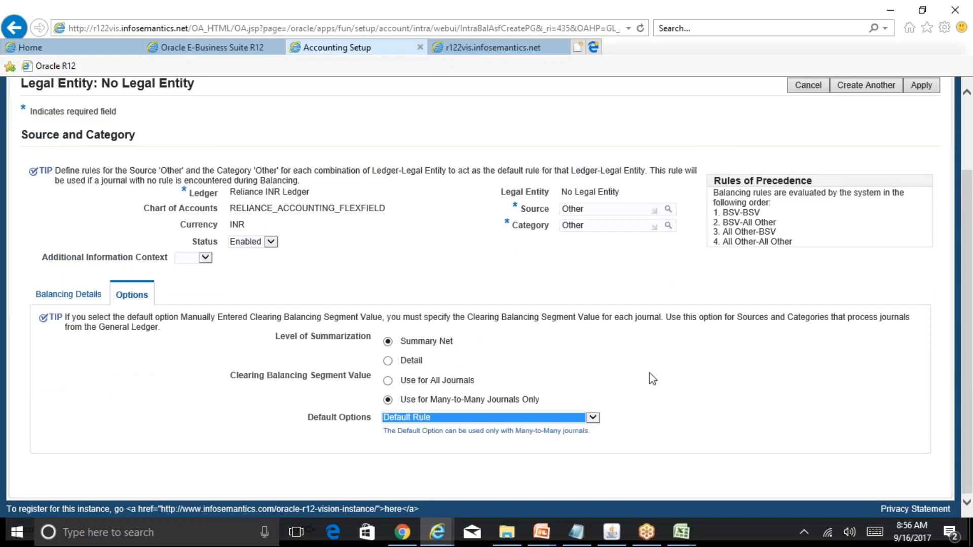
Apply the No Legal Entity rule and return to the Reliance INR Ledger accounting options to check the setup step statuses
scroll(971, 275, up, 3)
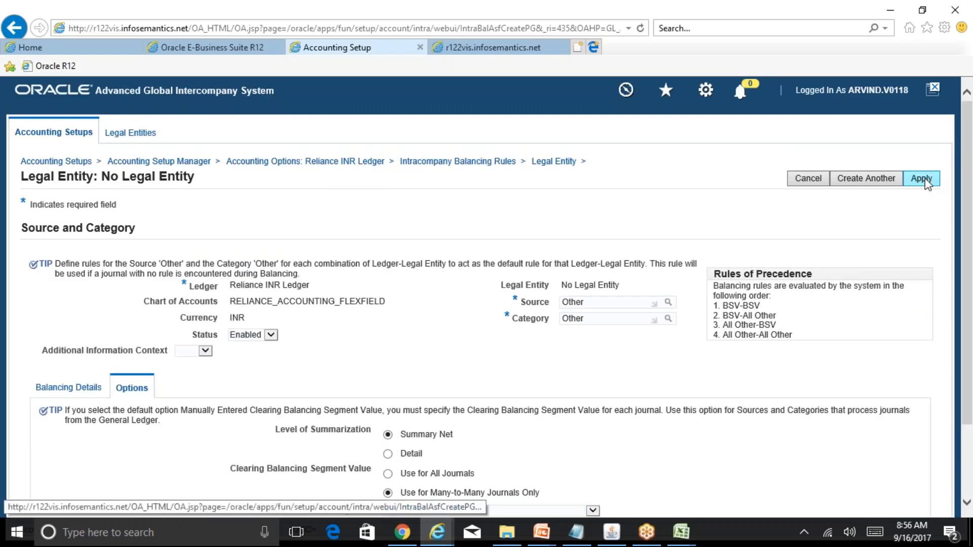
click(925, 178)
click(935, 215)
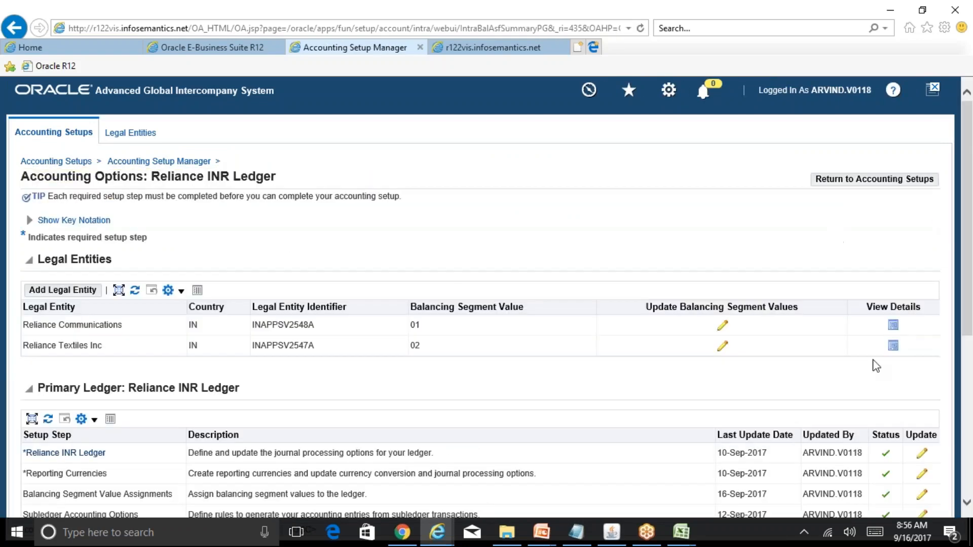
drag(967, 250, 967, 365)
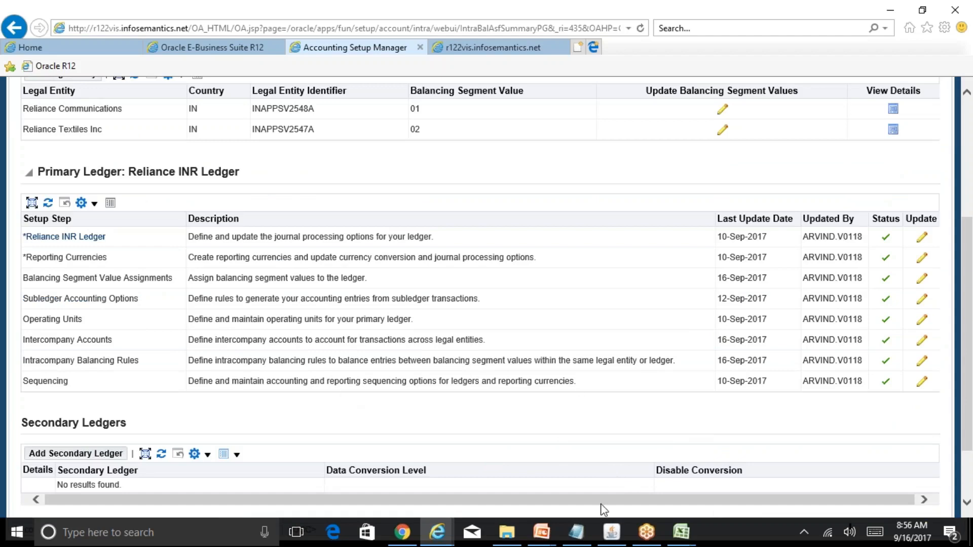
Switch to Oracle Applications and close the Requests window and the Test Intracompany Jrnl journal
click(612, 532)
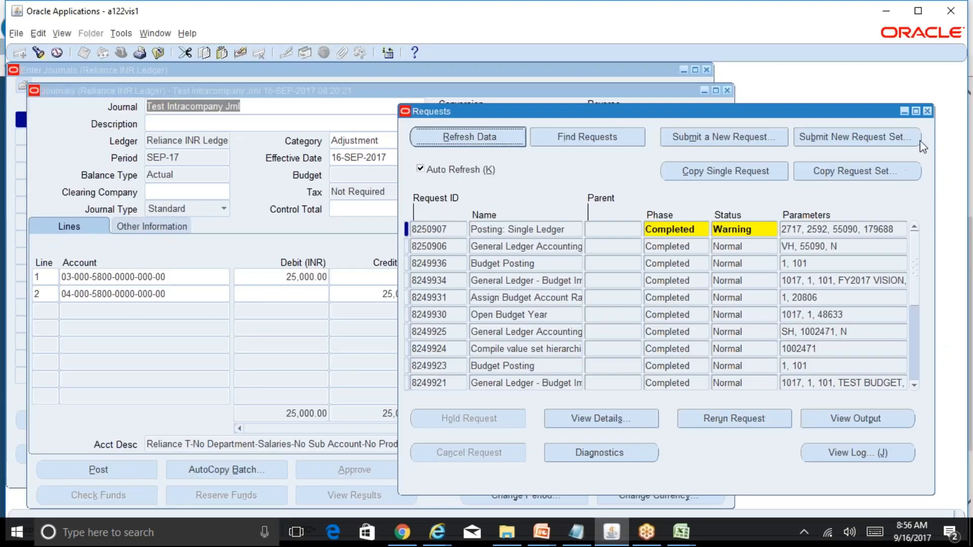
click(928, 112)
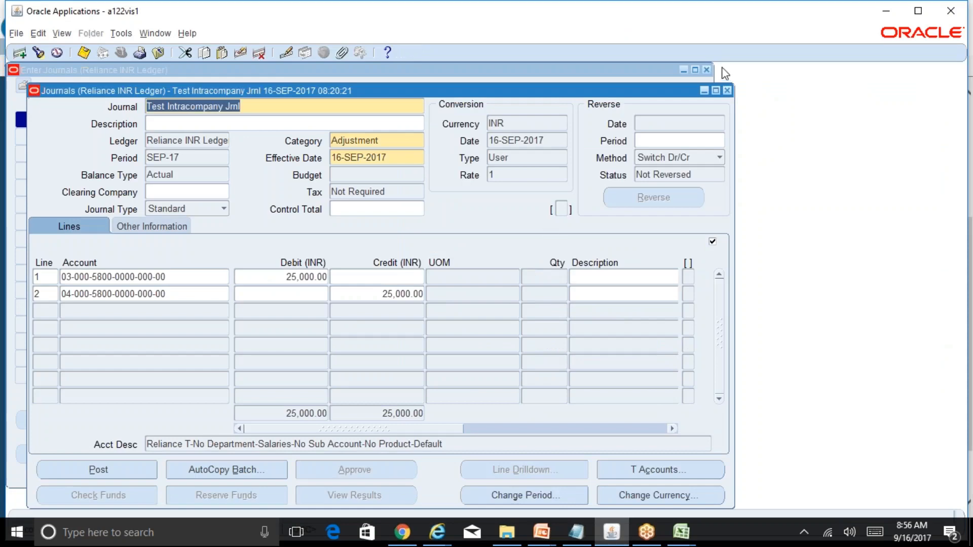
click(728, 90)
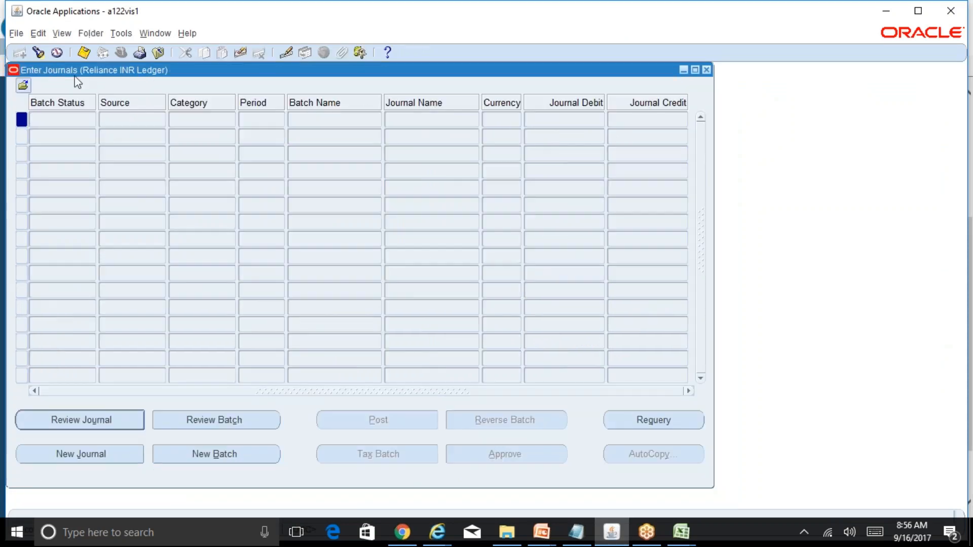
Find the Reliance INR Ledger journals with a creation date from 16SEP17
click(38, 52)
click(441, 341)
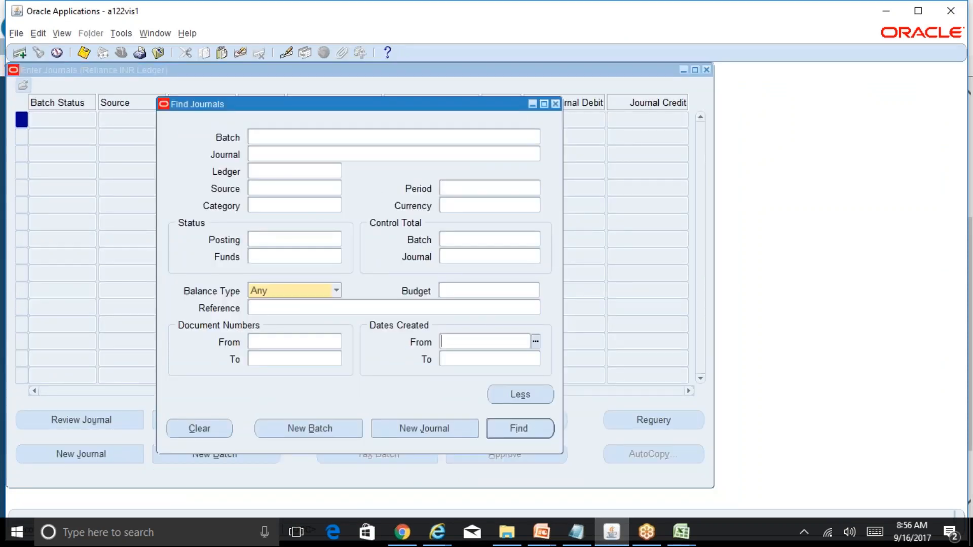
text(16SEP17)
key(Tab)
key(Return)
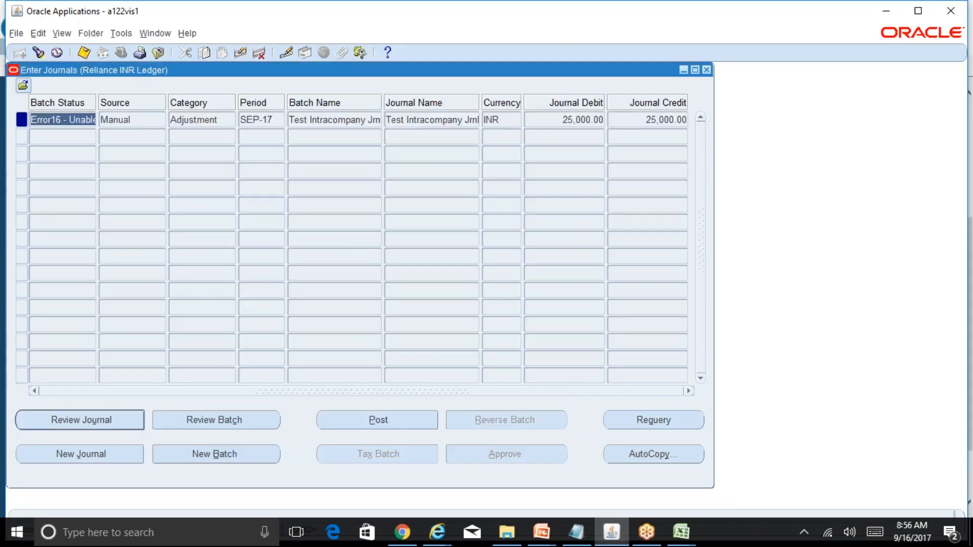
Read the full Batch Status text of the Test Intracompany Jrnl batch to its end
drag(53, 115, 101, 122)
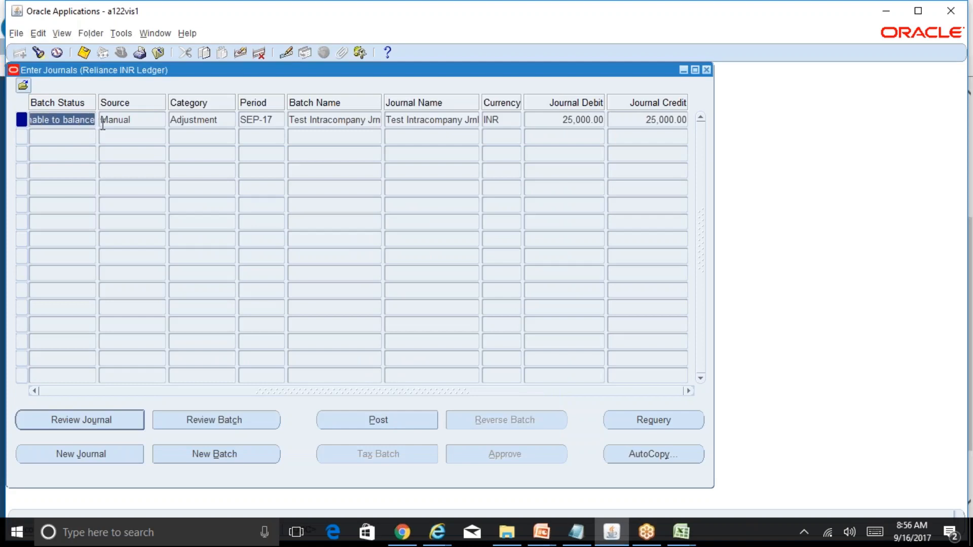
click(128, 291)
key(Right)
key(Right)
key(Right)
key(Right)
key(Right)
key(Right)
key(Right)
key(Right)
key(Right)
key(Right)
key(Right)
key(Right)
key(Right)
key(Right)
key(Right)
key(Right)
key(Right)
key(Right)
key(Right)
key(Right)
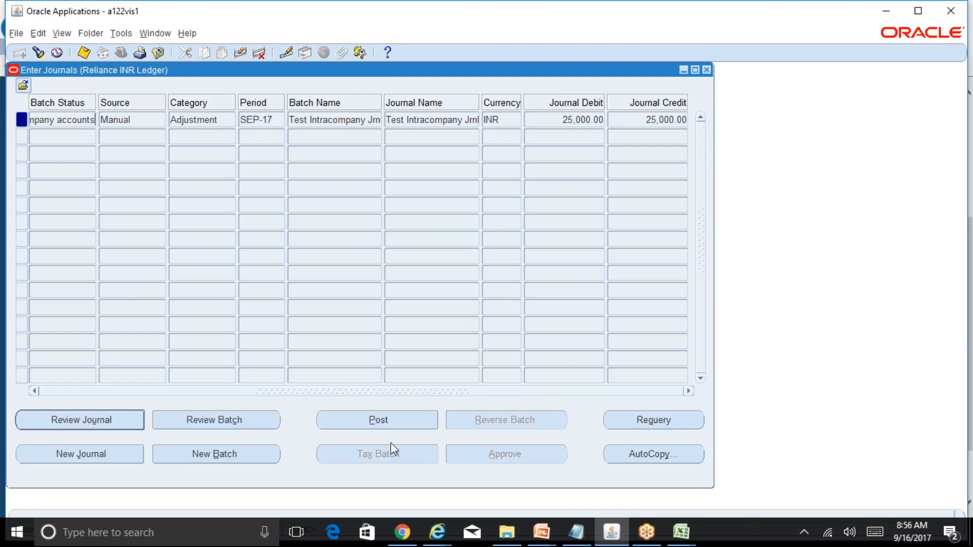
Post the Test Intracompany Jrnl batch again and requery it to refresh its status
click(418, 421)
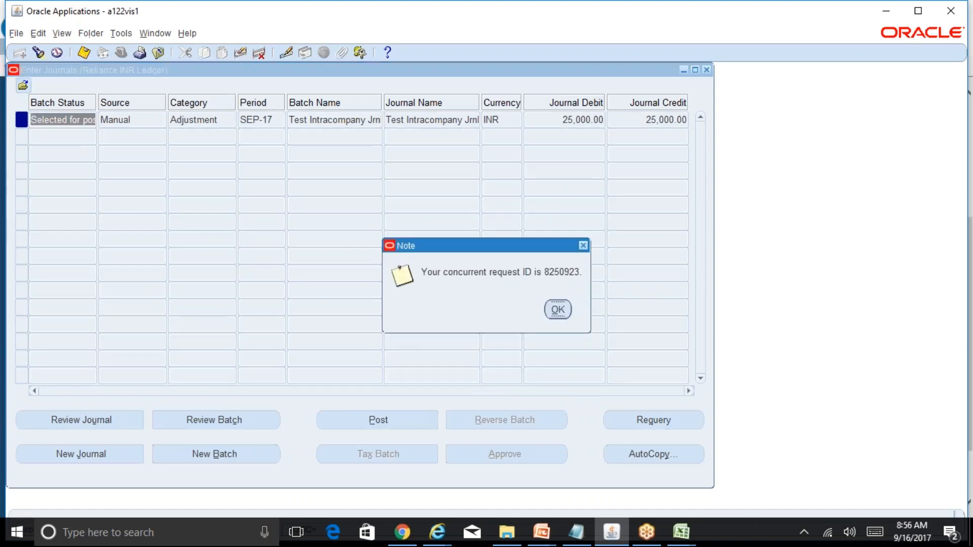
click(558, 309)
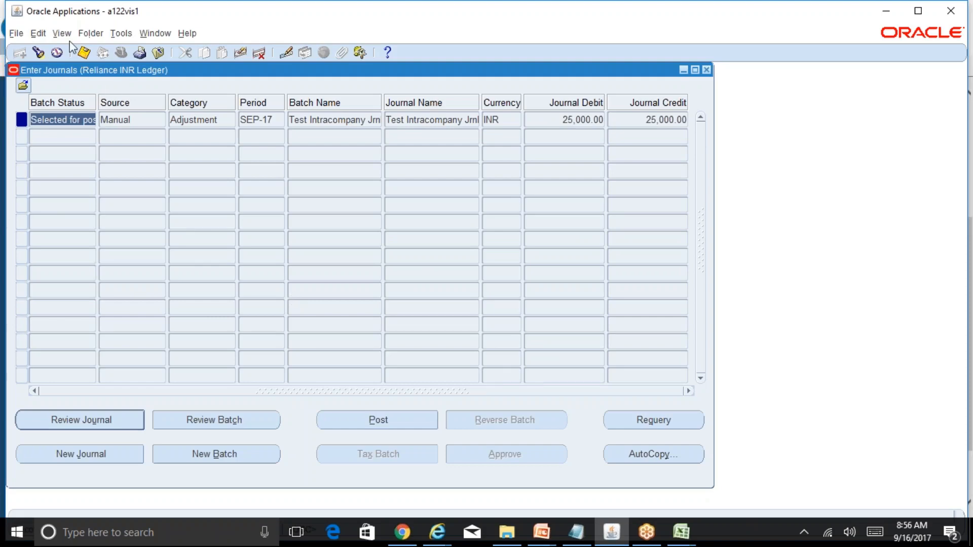
click(680, 426)
click(680, 427)
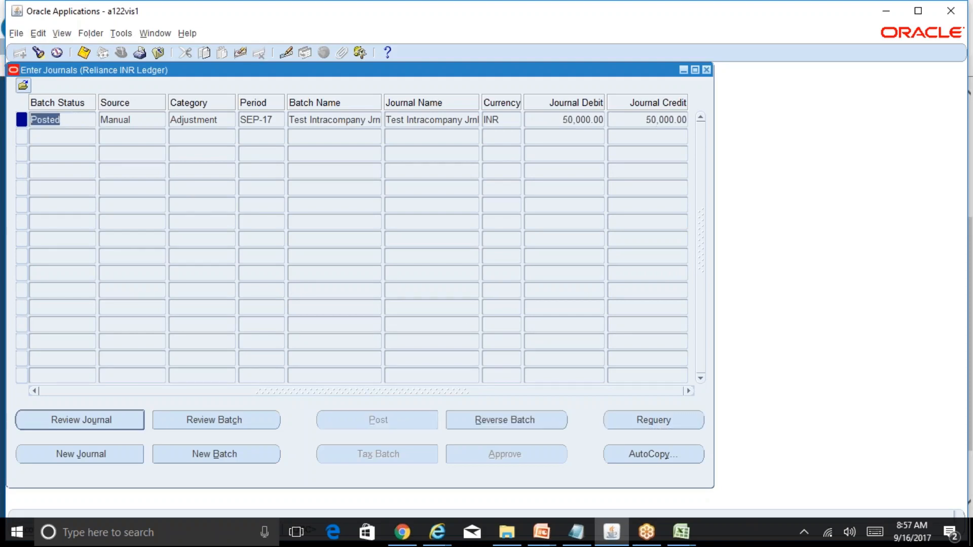
click(654, 419)
click(72, 121)
drag(72, 124, 8, 125)
click(132, 428)
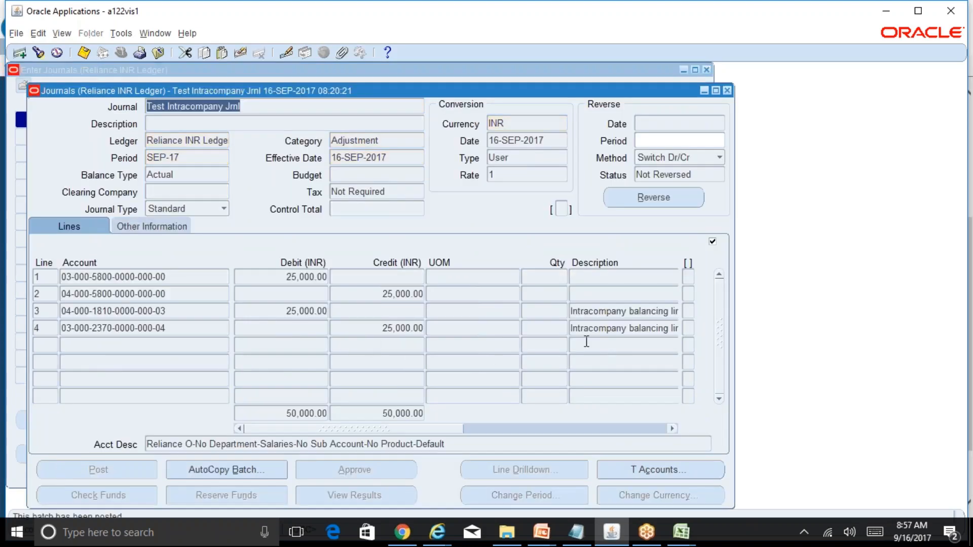
click(632, 314)
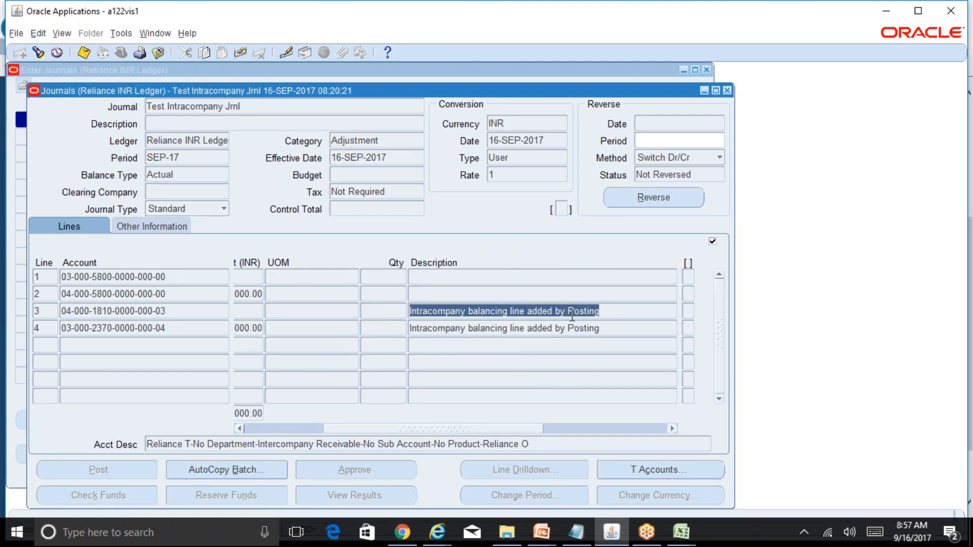
Review the accounts and debit and credit amounts of the four Test Intracompany Jrnl lines, and close the journal
drag(493, 429, 329, 448)
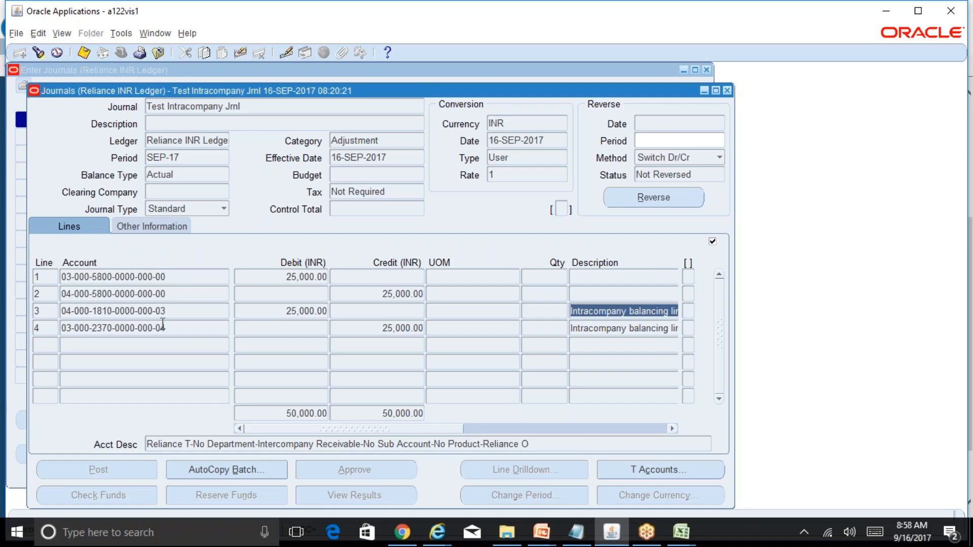
click(179, 280)
click(181, 291)
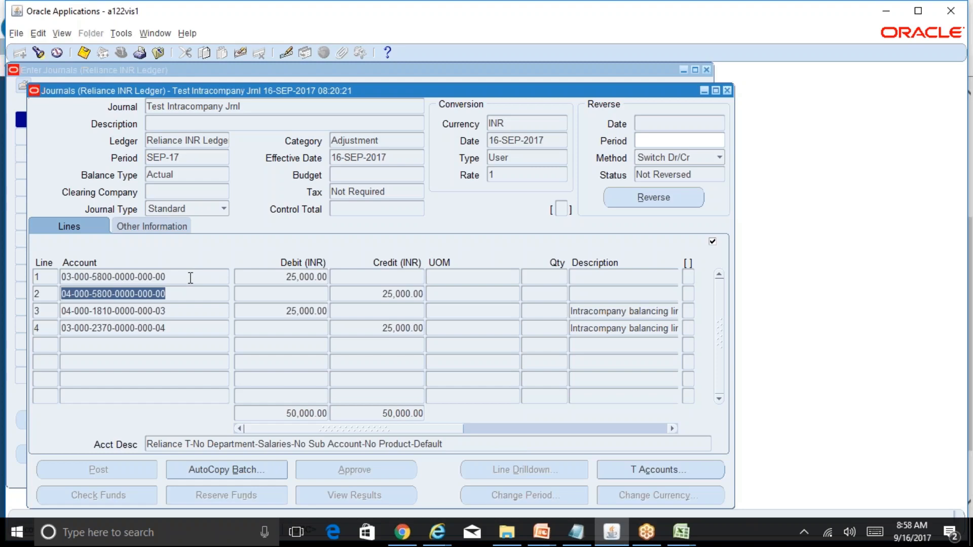
click(301, 277)
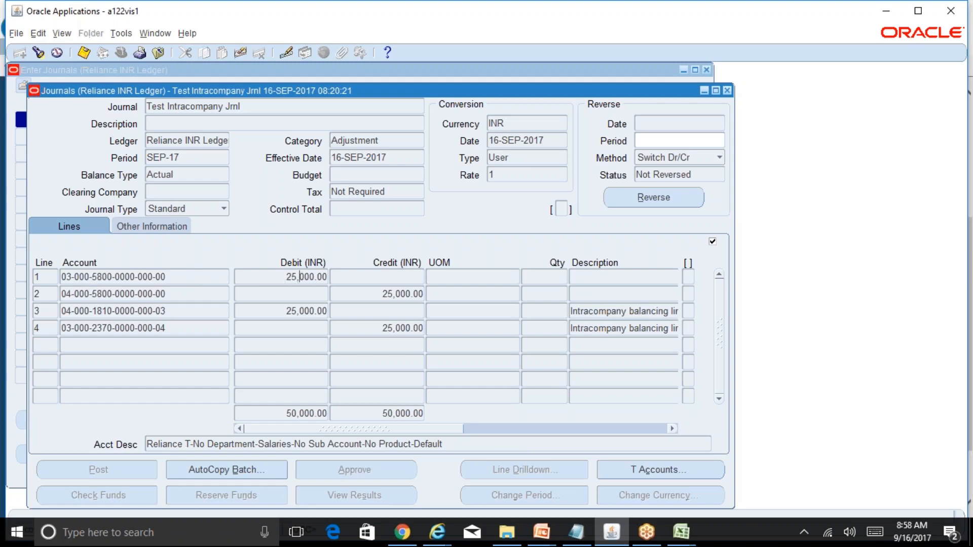
click(191, 291)
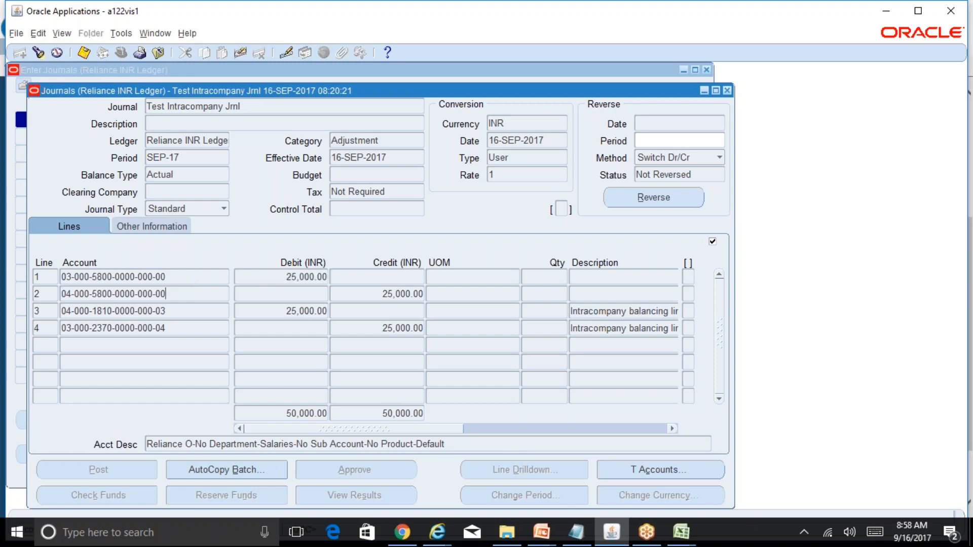
click(178, 312)
click(180, 328)
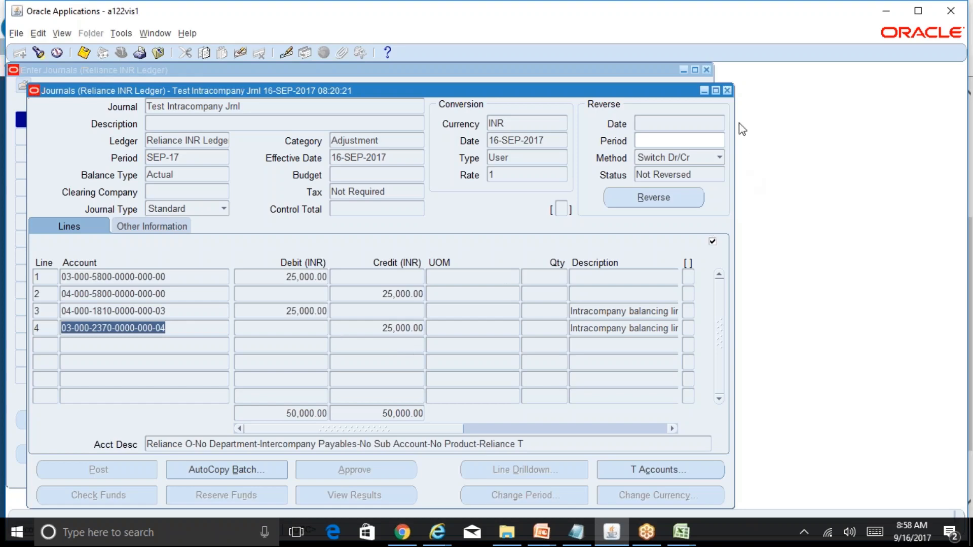
click(200, 278)
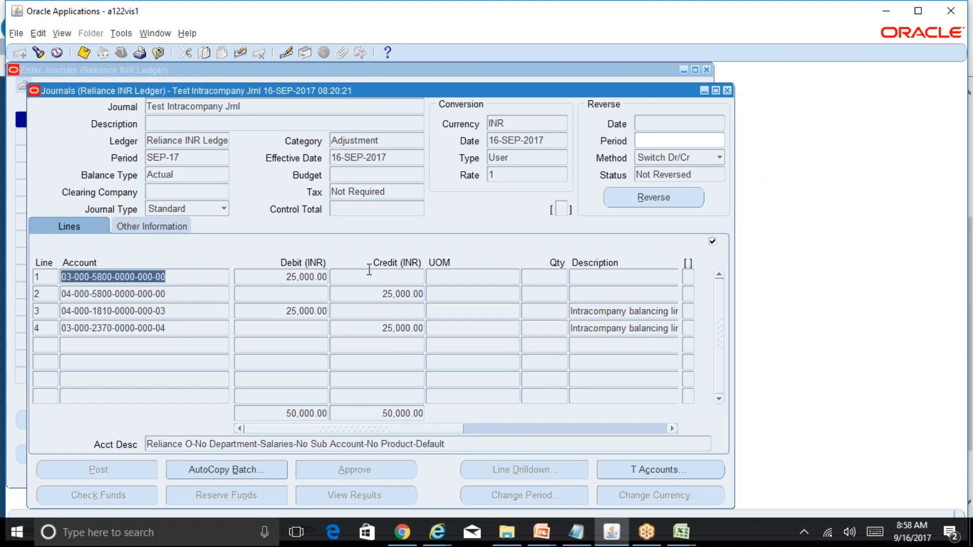
click(727, 92)
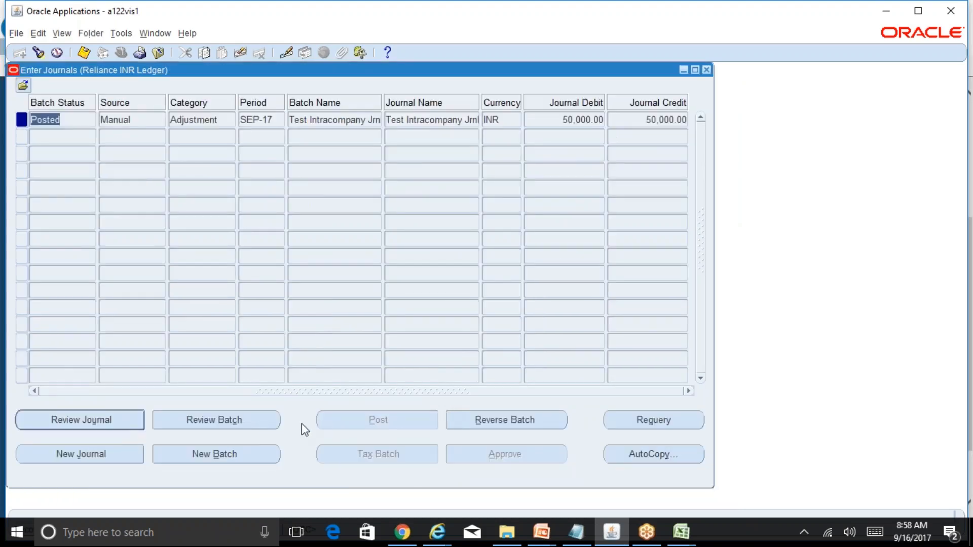
click(101, 455)
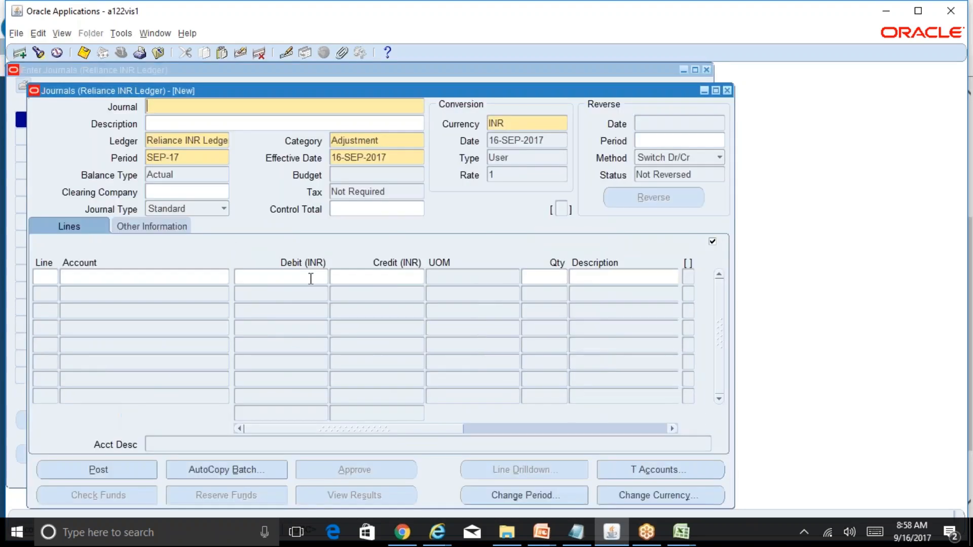
text(Test Intracompany jrnl2)
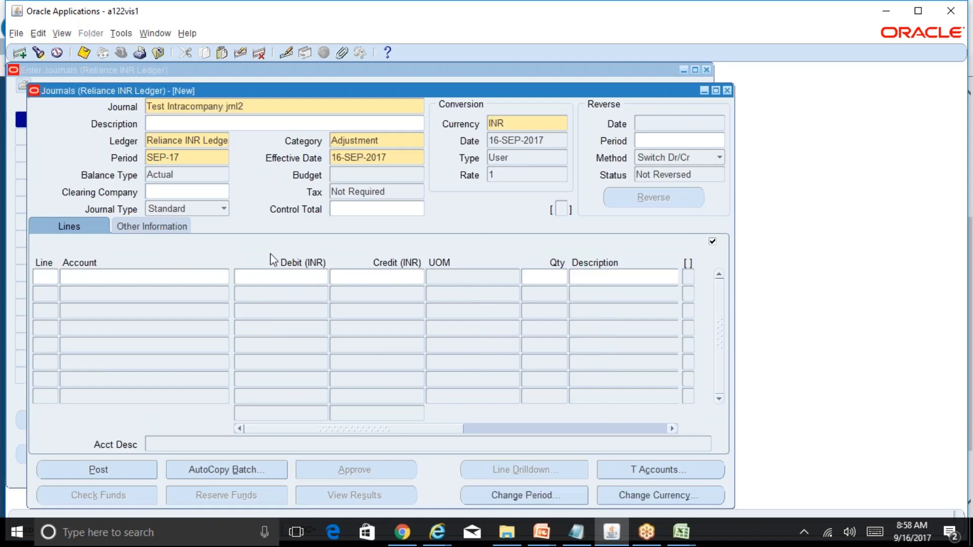
click(53, 278)
text(1)
key(Tab)
text(03-000-5800-0000-000-00)
key(Tab)
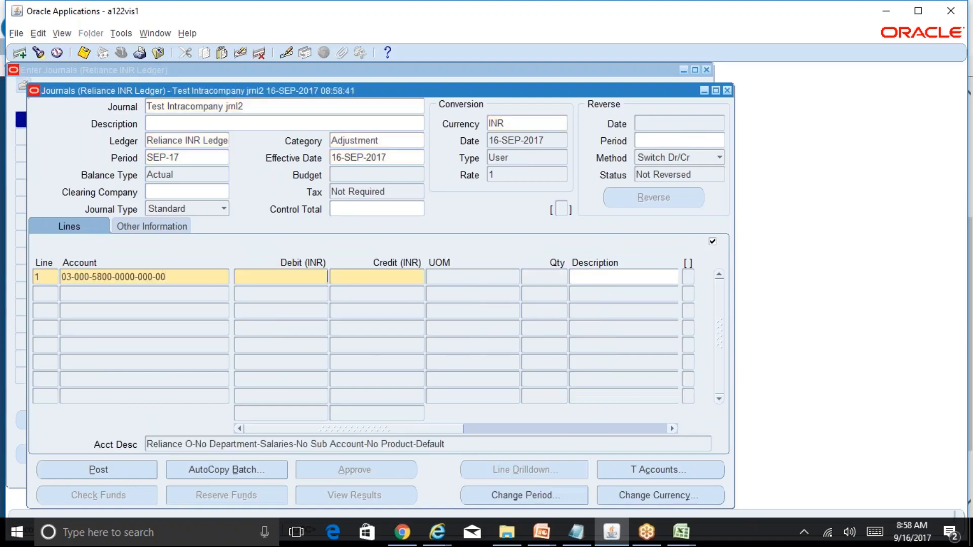
text(10000)
key(Down)
key(shift+F5)
key(Tab)
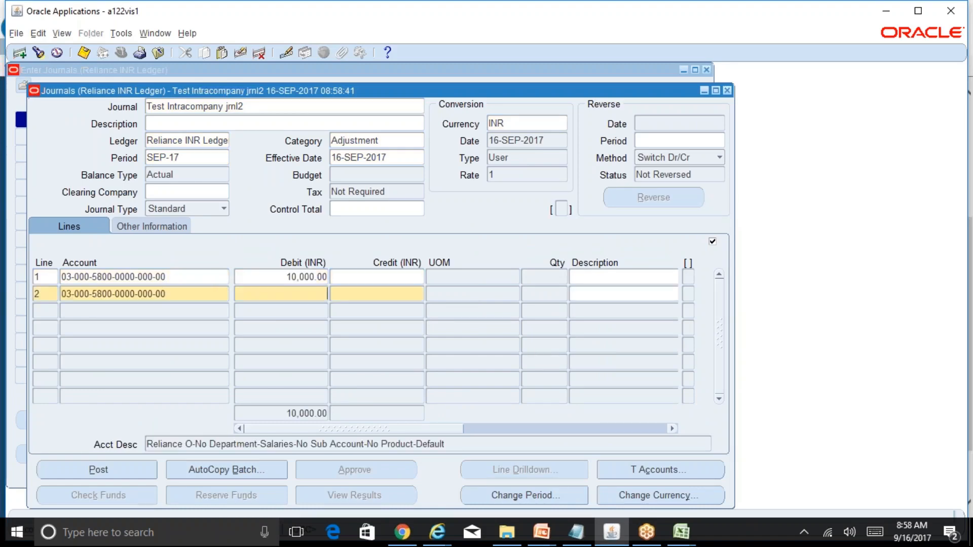
text(15000)
key(Down)
key(shift+F5)
key(Tab)
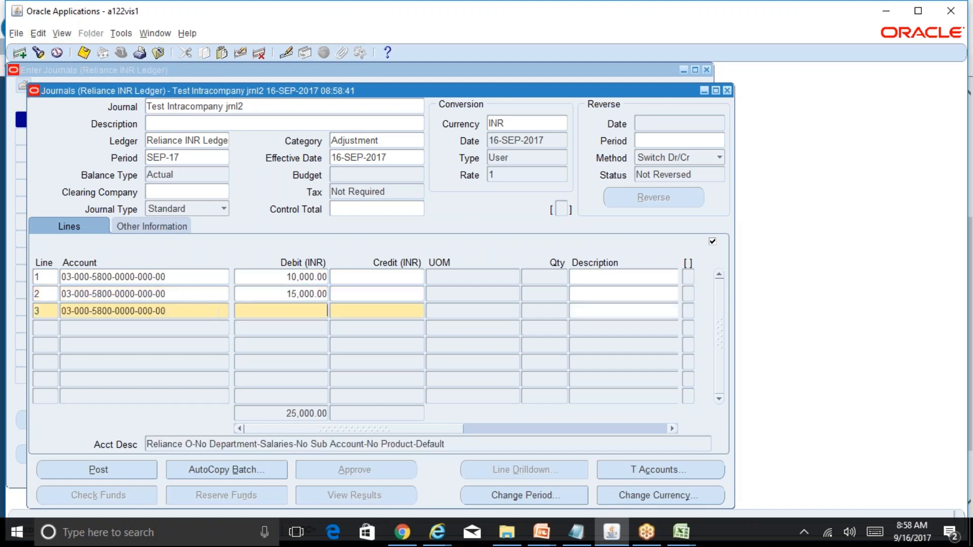
text(25000)
key(Down)
key(shift+F5)
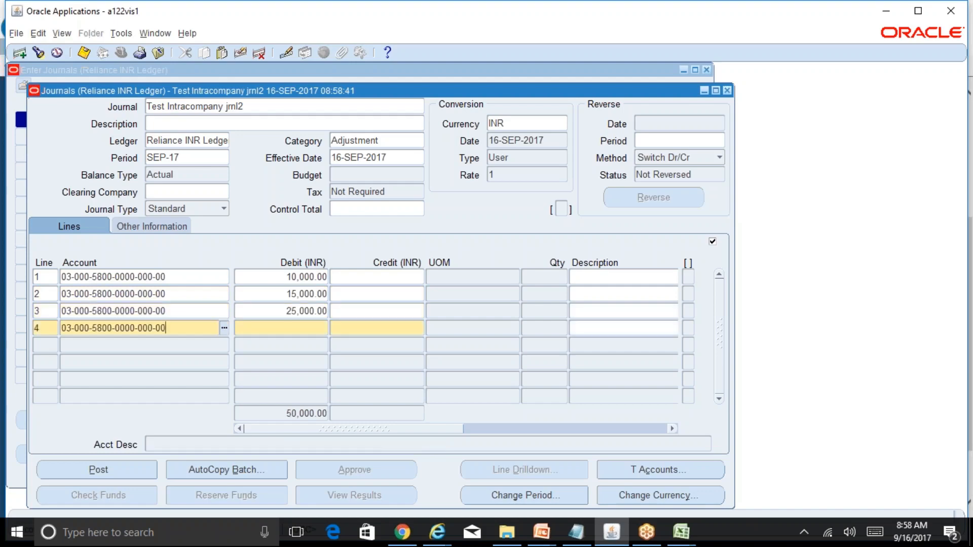
key(Delete)
text(4)
key(Tab)
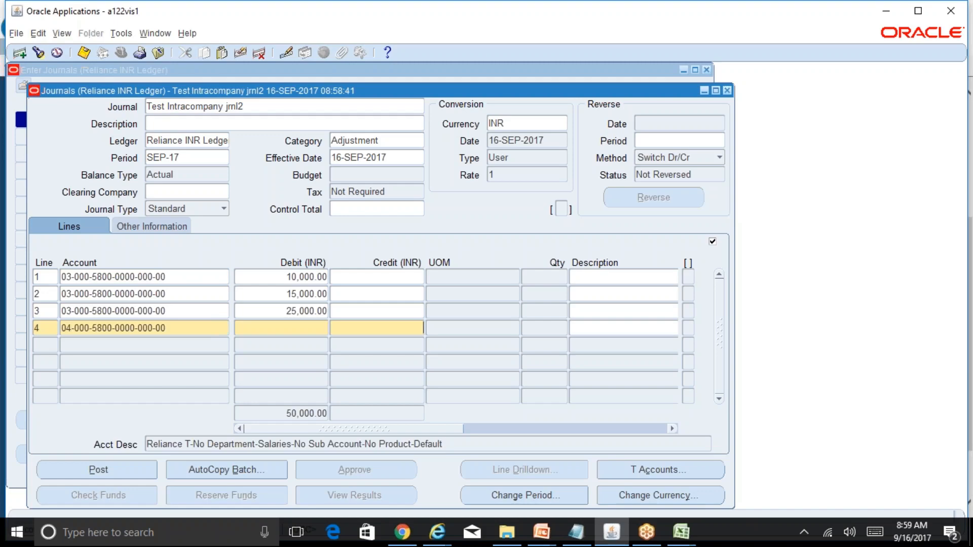
click(199, 332)
key(ctrl+c)
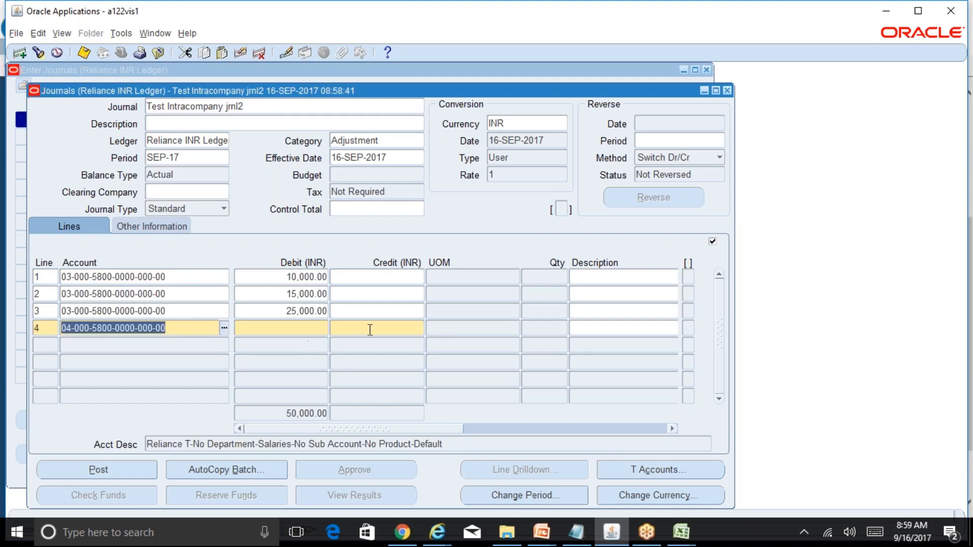
click(371, 329)
text(10000)
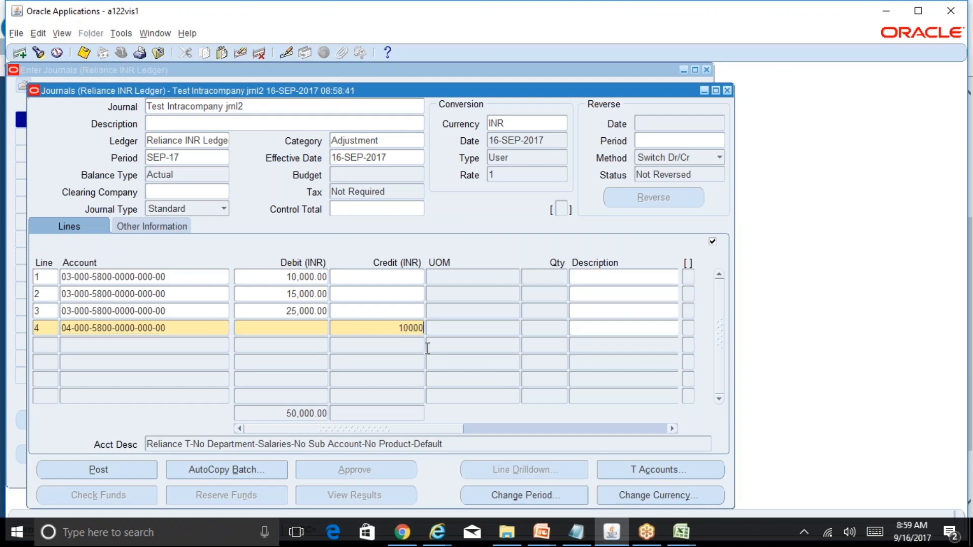
key(Down)
key(ctrl+v)
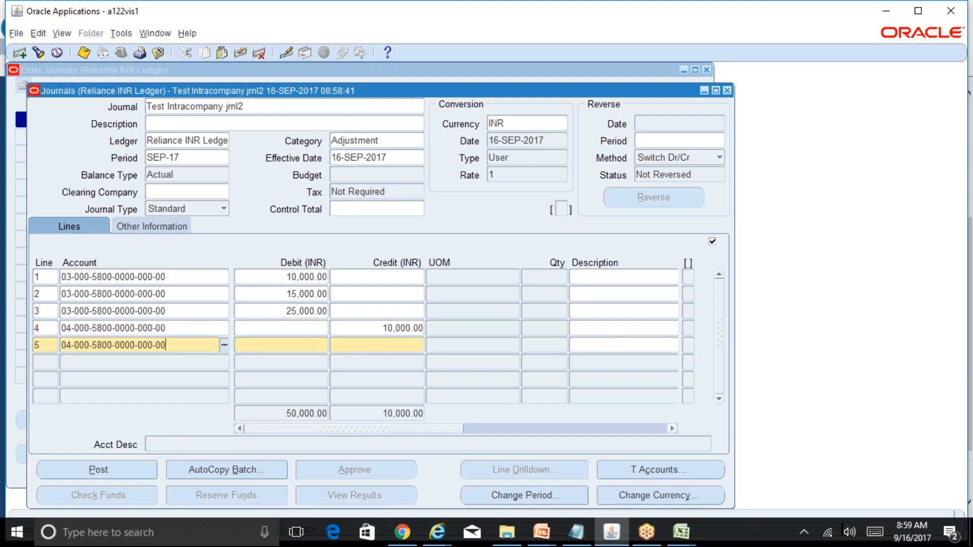
key(Tab)
text(15000)
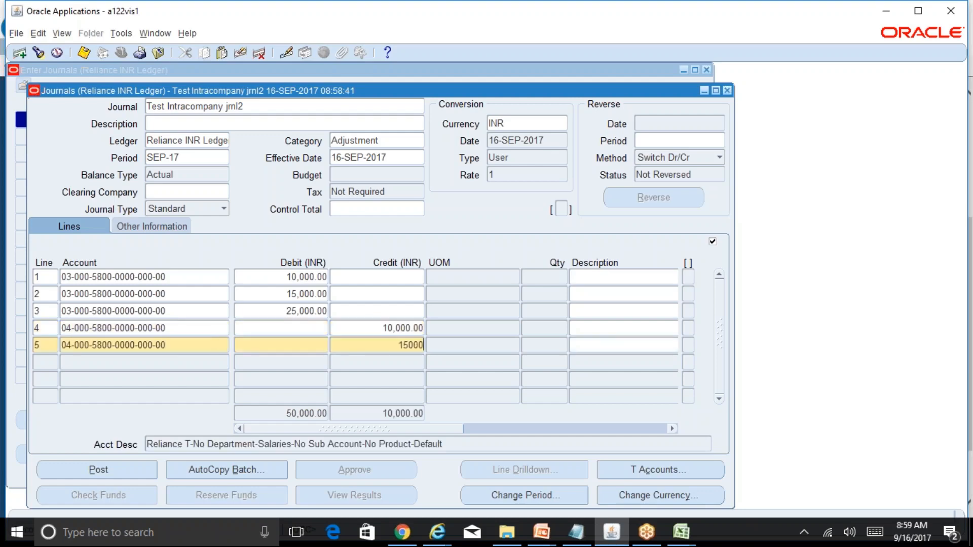
key(Down)
key(ctrl+v)
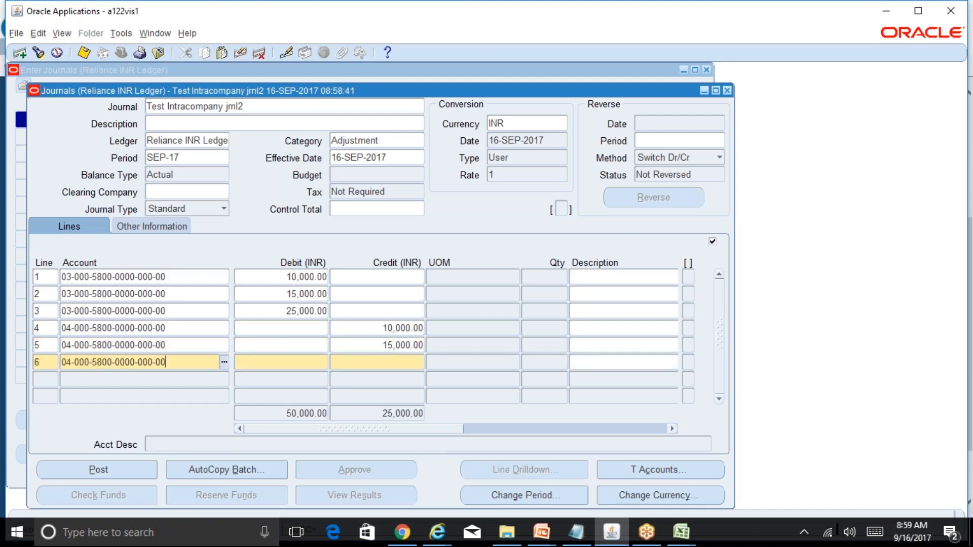
key(Tab)
key(Tab)
text(25000)
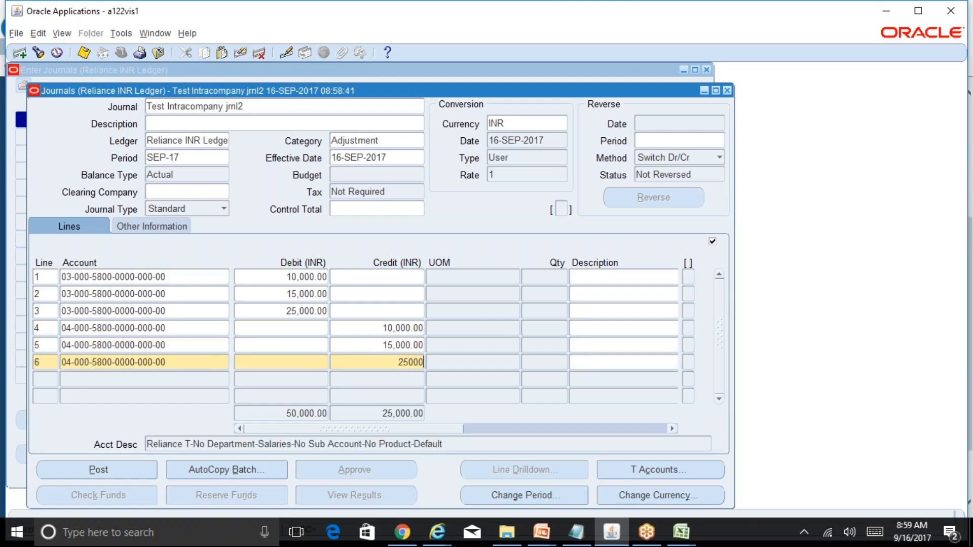
key(ctrl+s)
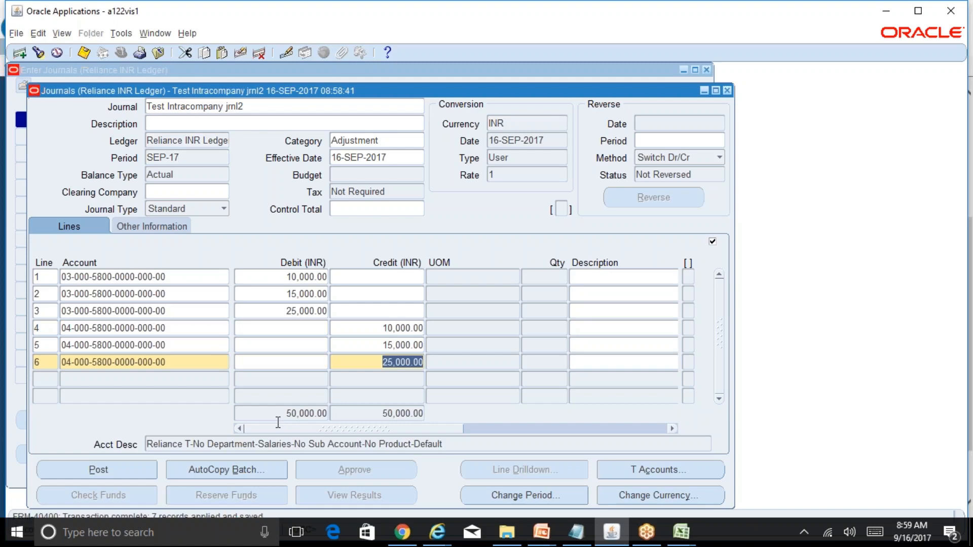
Post Test Intracompany jrnl2, acknowledge the posting request and close the journal
click(146, 475)
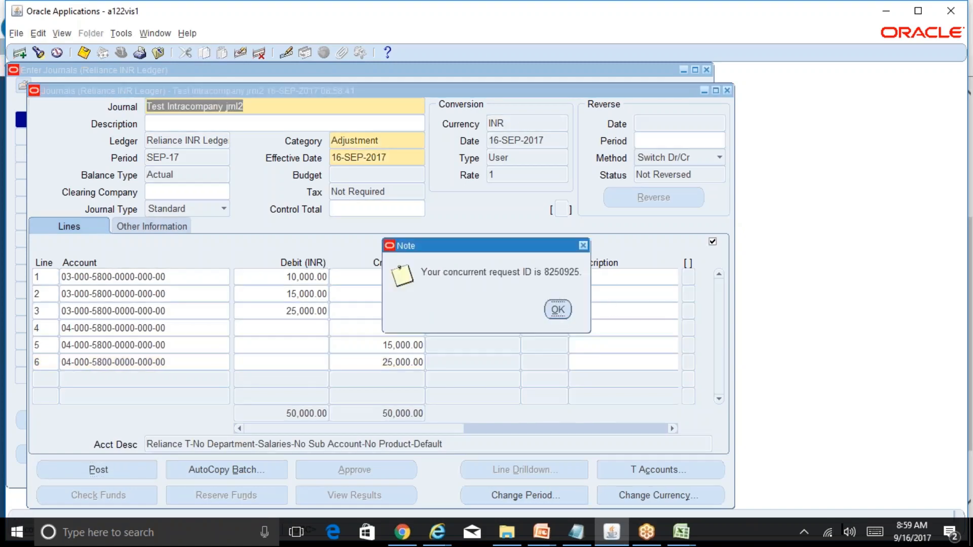
click(558, 310)
click(727, 90)
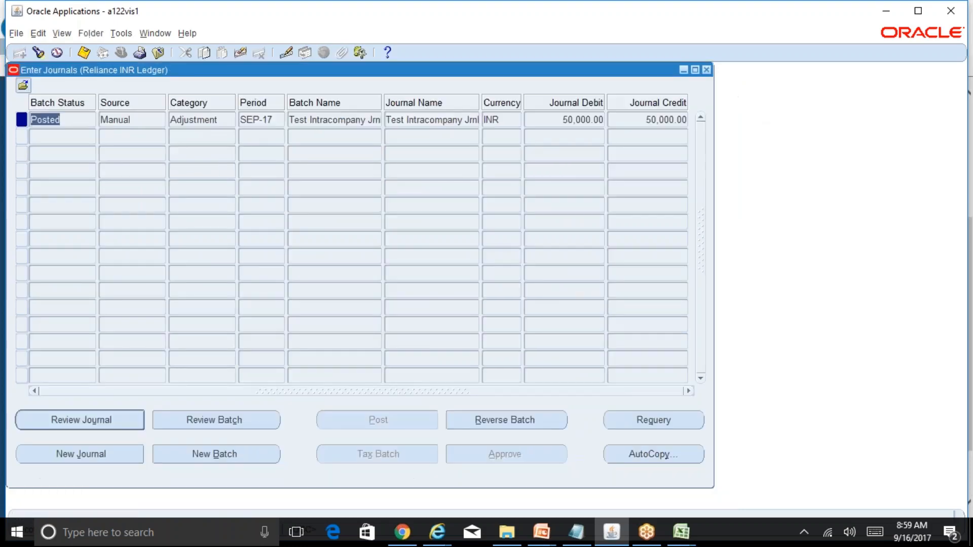
Check the phase and status of the newest Posting: Single Ledger request, refreshing the request list
click(62, 33)
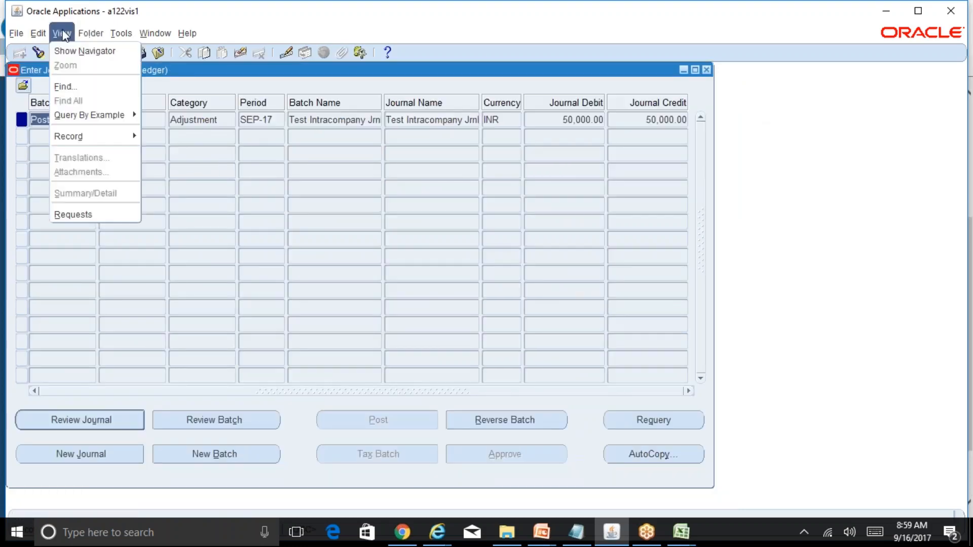
click(95, 219)
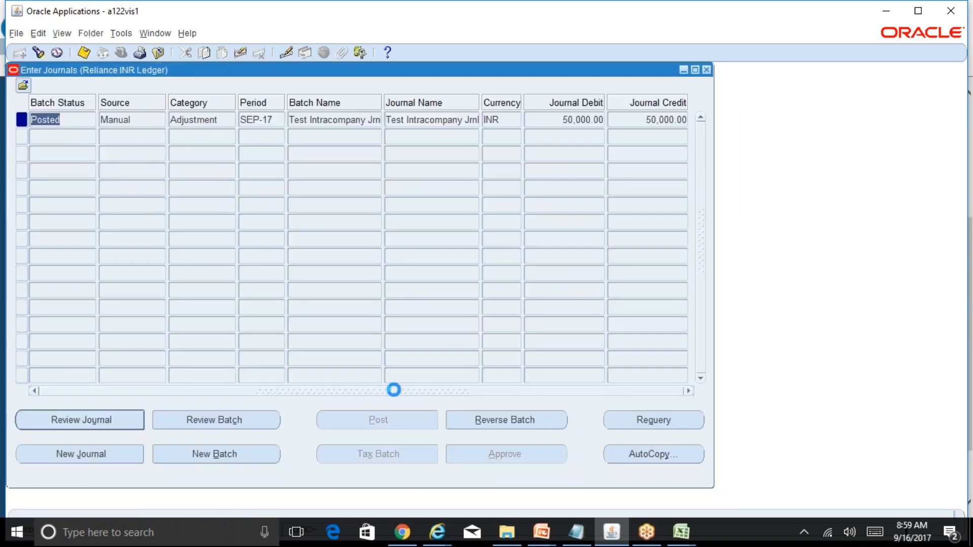
key(Return)
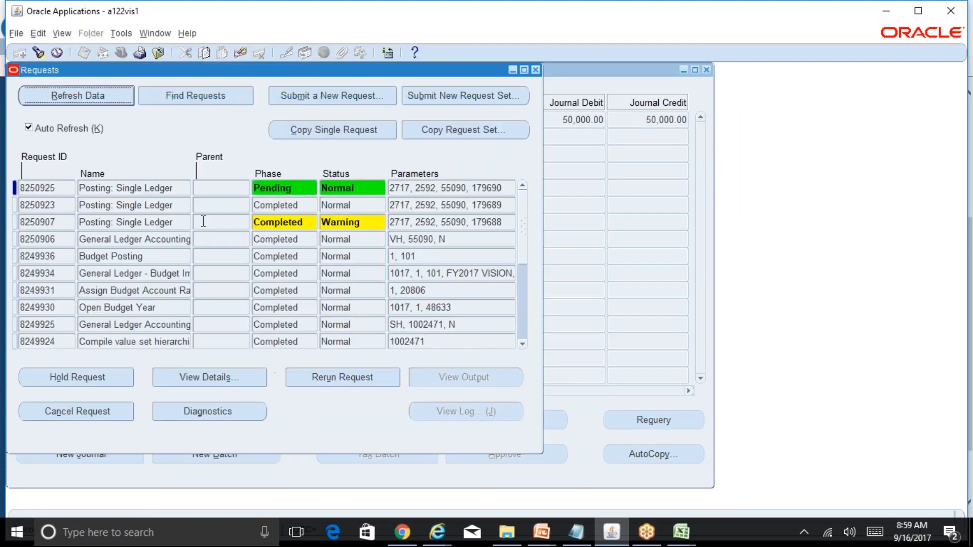
click(92, 101)
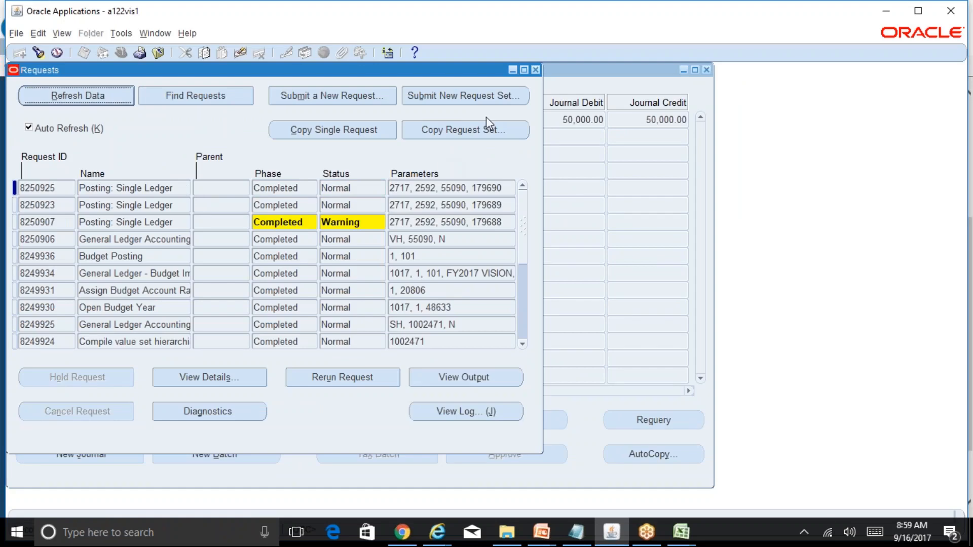
click(536, 70)
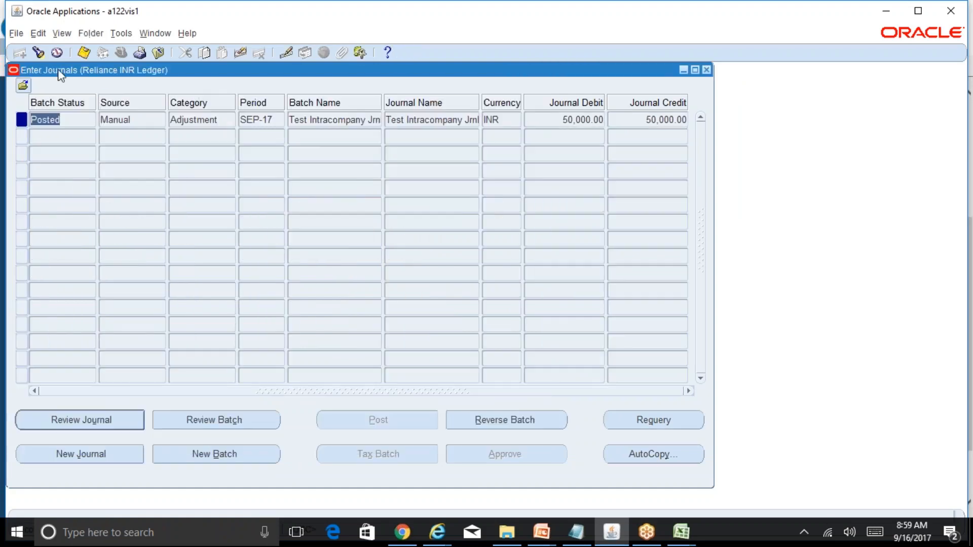
Find the ledger's journals again and open Test Intracompany jrnl2 for review
click(38, 53)
click(509, 429)
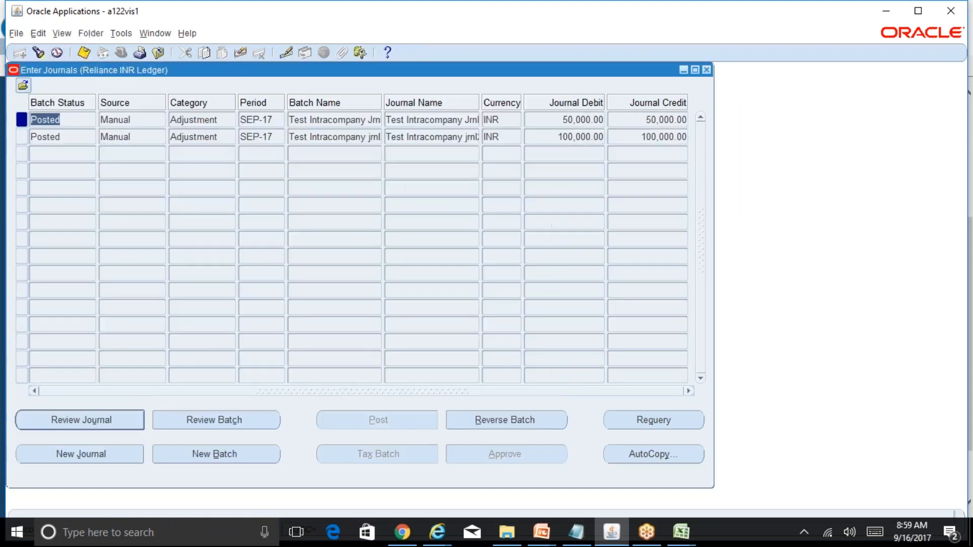
click(444, 135)
click(119, 420)
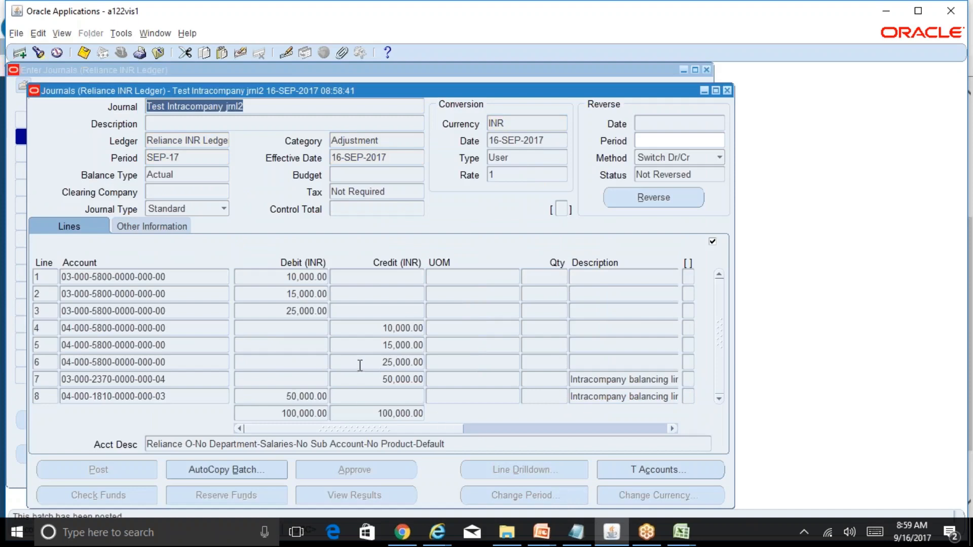
click(399, 380)
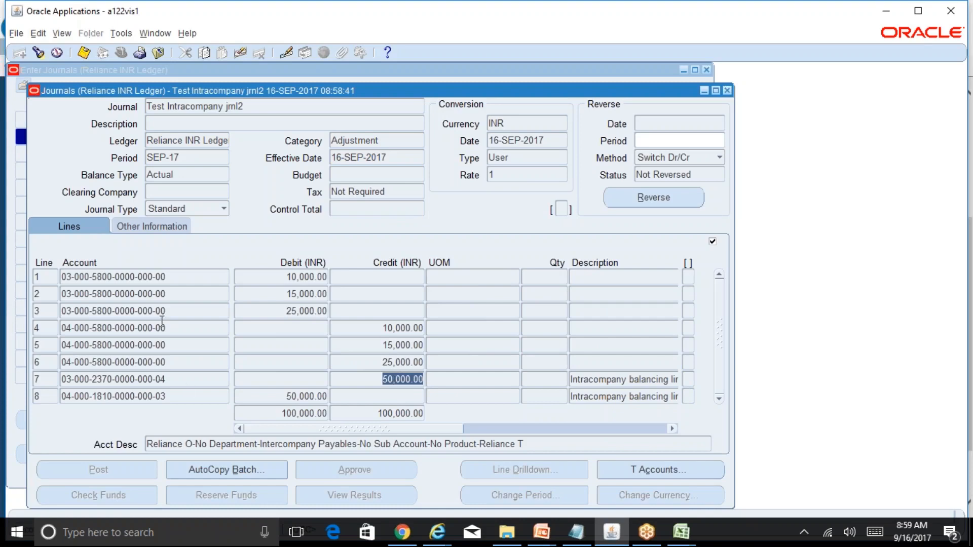
click(175, 279)
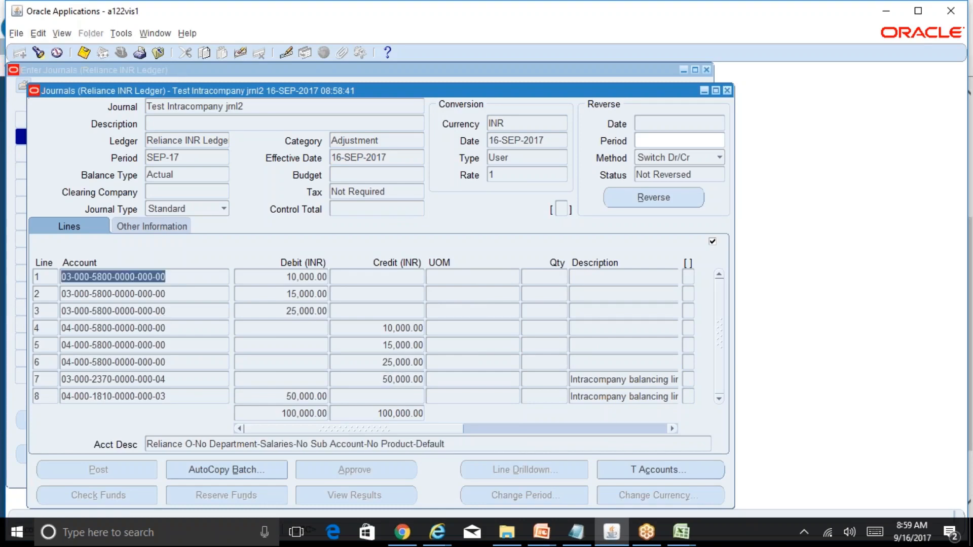
click(305, 279)
click(308, 294)
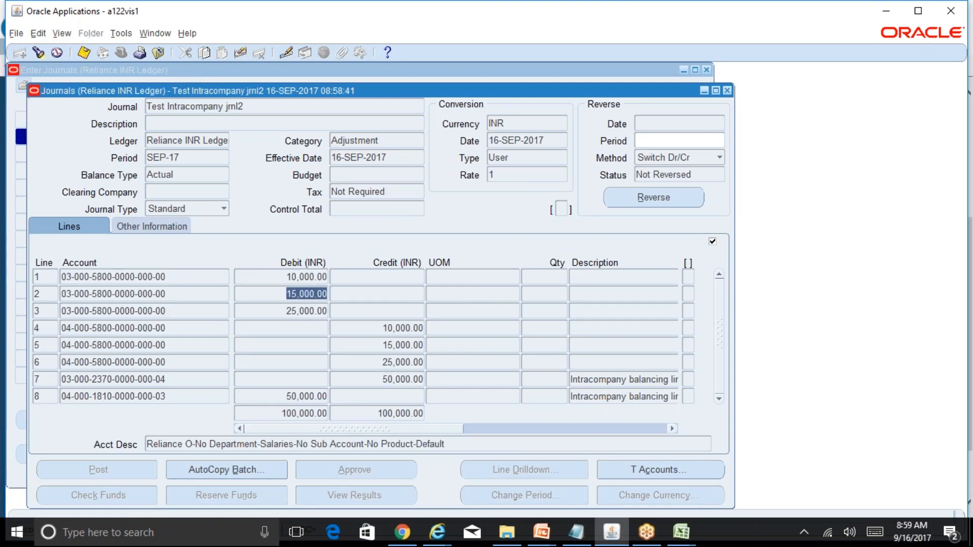
click(314, 311)
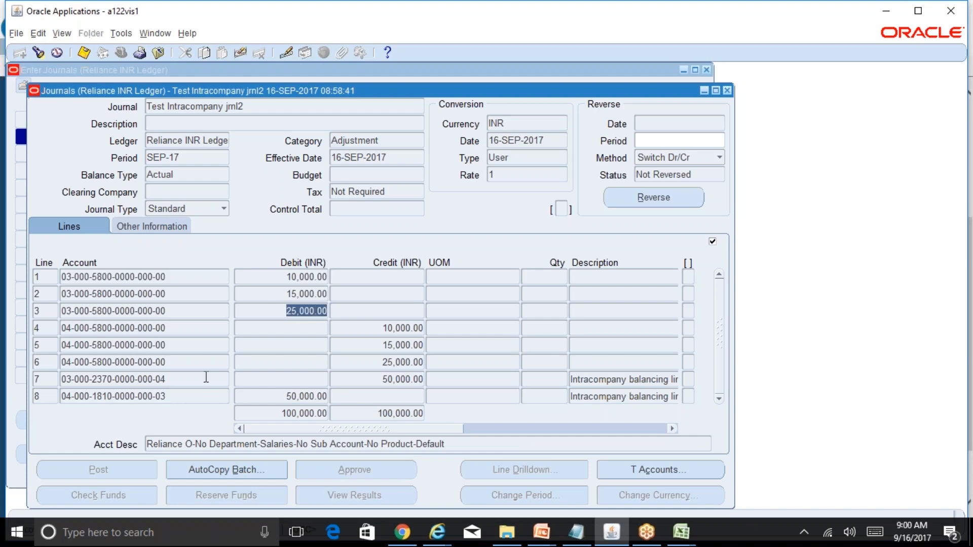
click(172, 381)
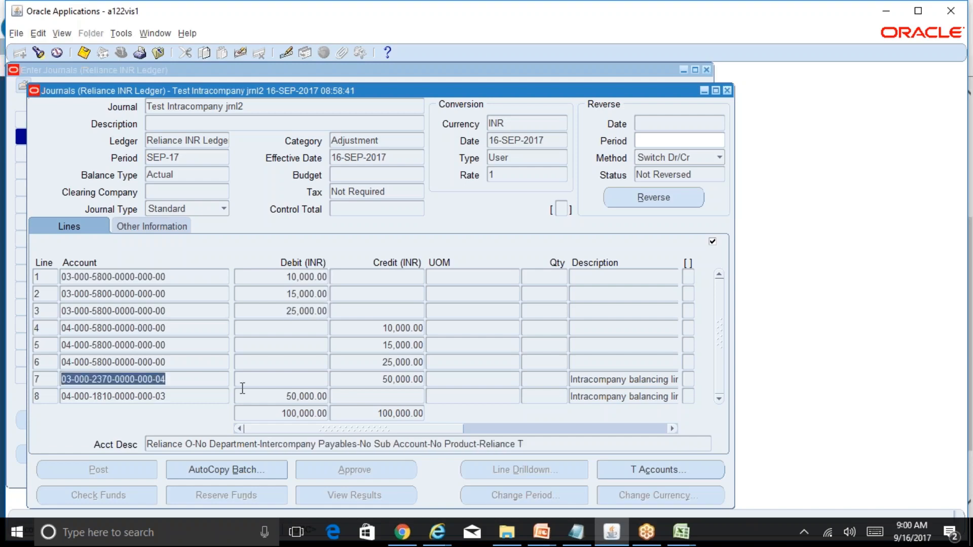
Compare the company 04 credit lines with balancing line 8, checking its debit amount and full line description
click(413, 383)
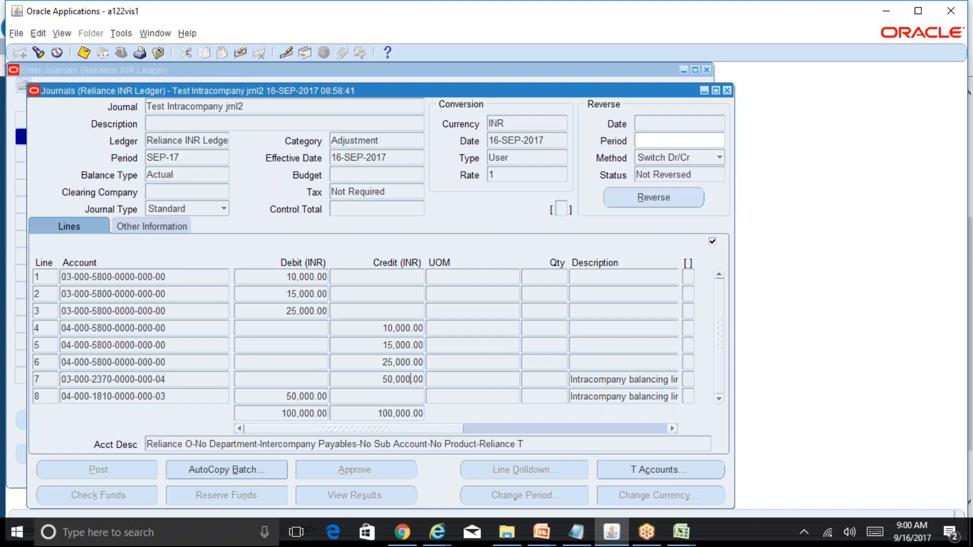
click(175, 327)
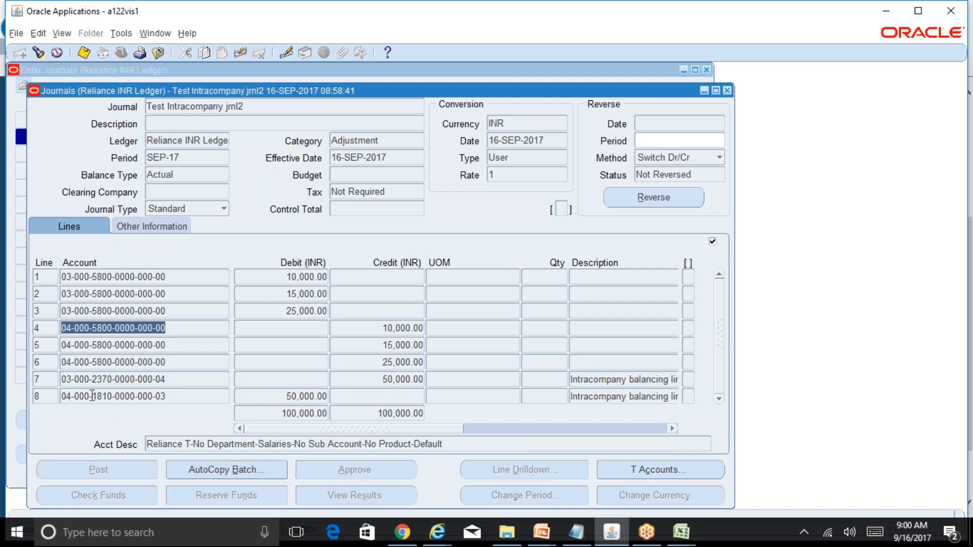
click(317, 395)
drag(431, 430, 498, 433)
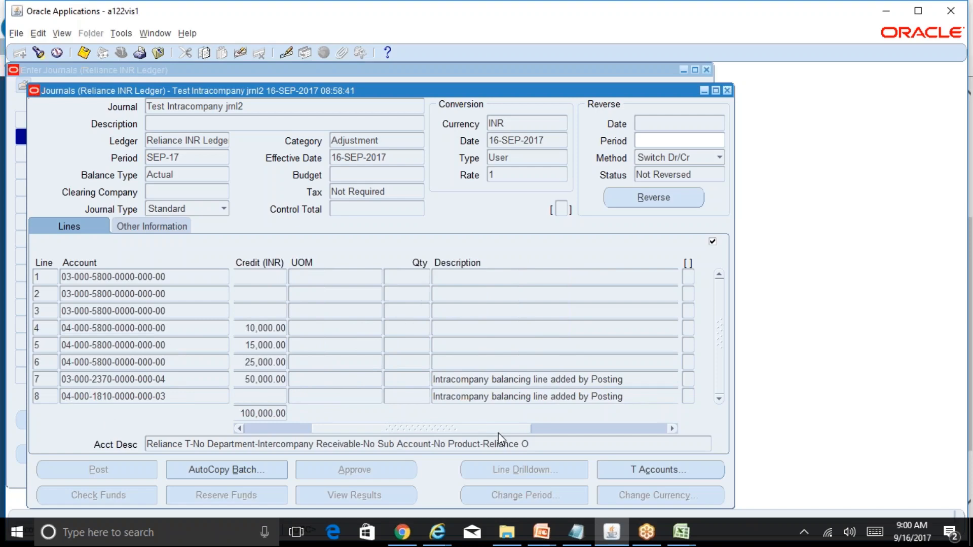
drag(498, 433, 351, 434)
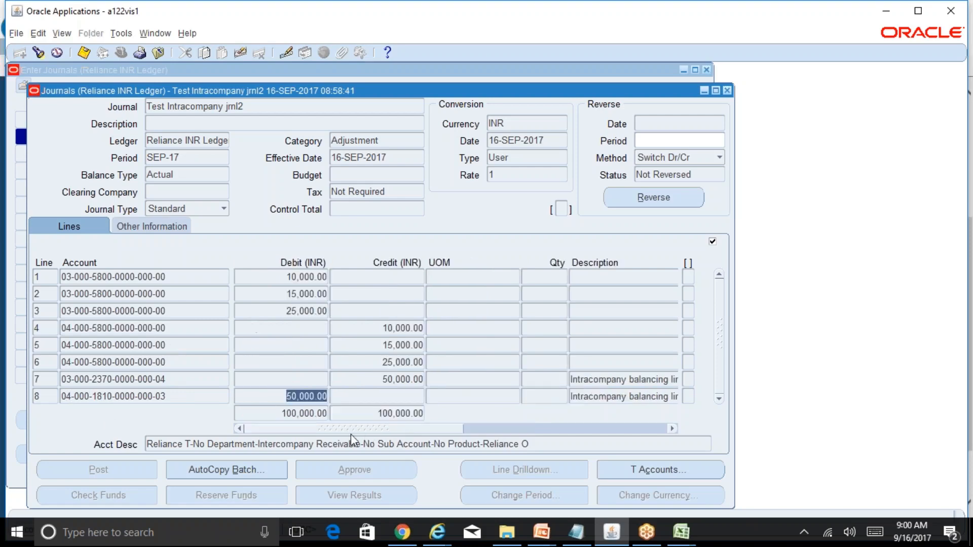
Examine the account descriptions and intercompany segments of balancing lines 7 and 8 against the original company 03 and 04 lines
click(172, 396)
click(165, 379)
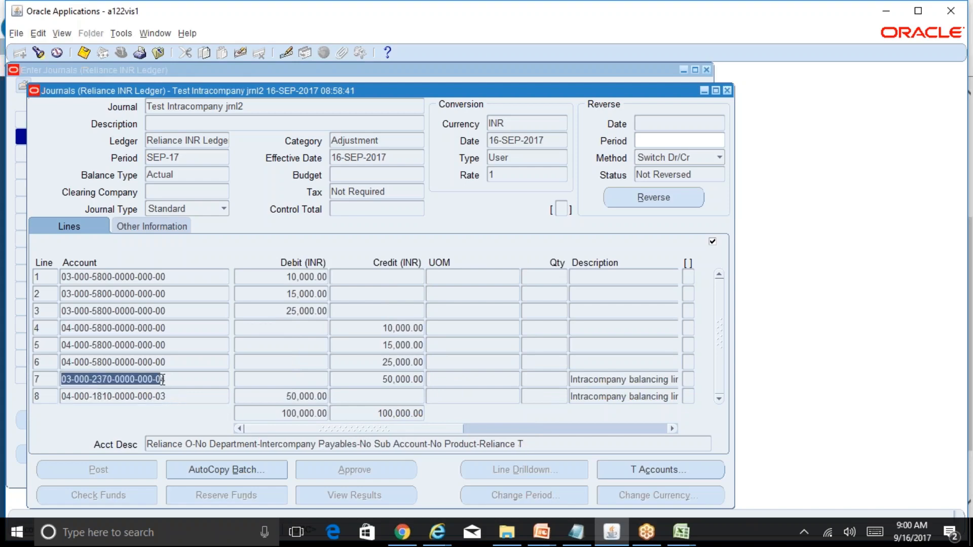
click(169, 396)
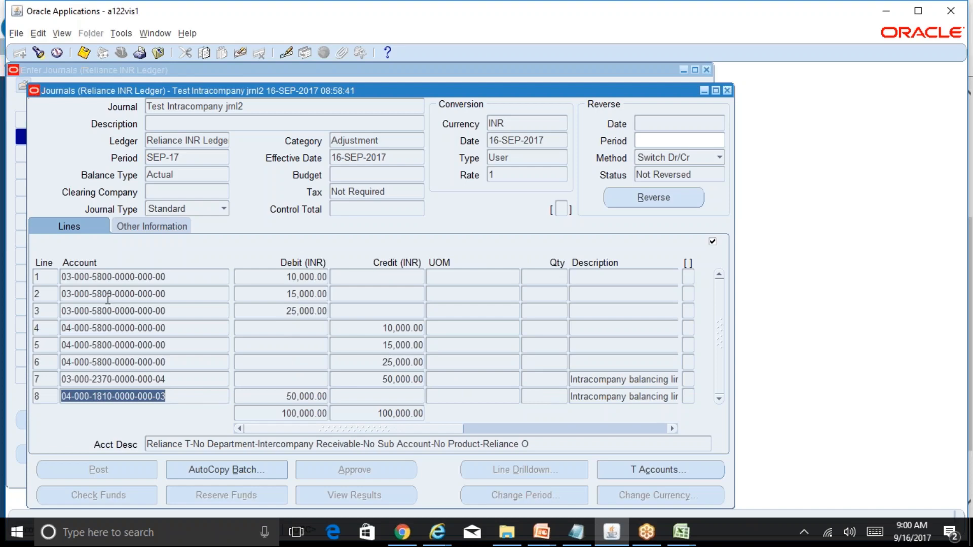
click(166, 345)
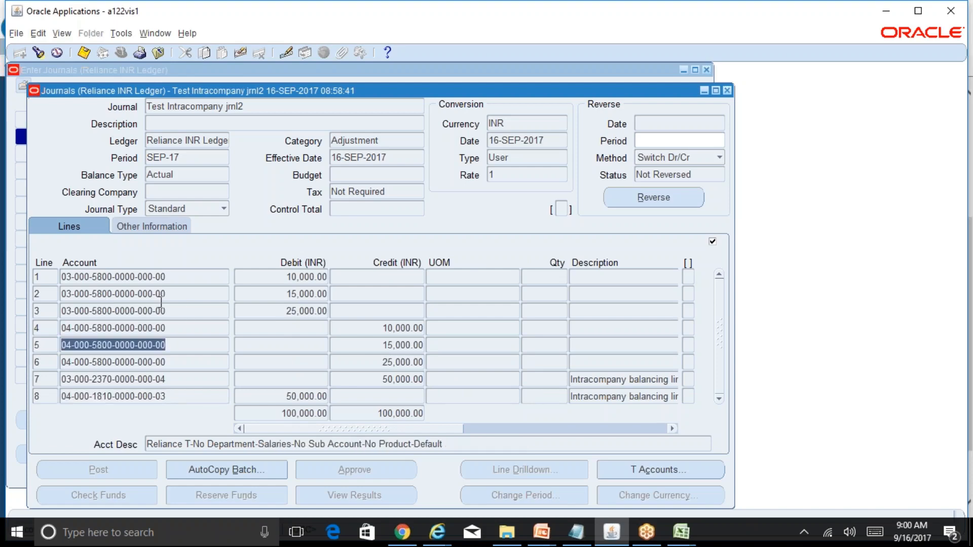
click(172, 396)
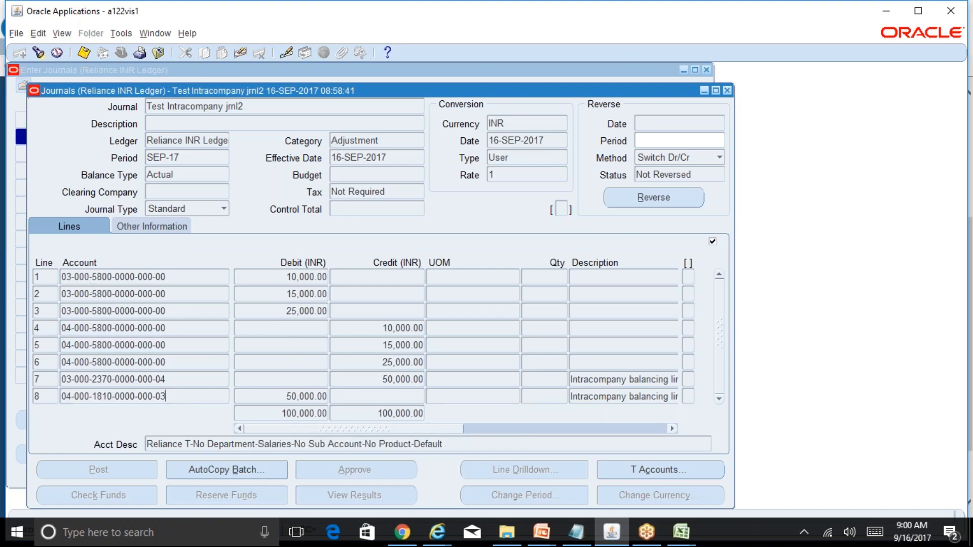
click(169, 380)
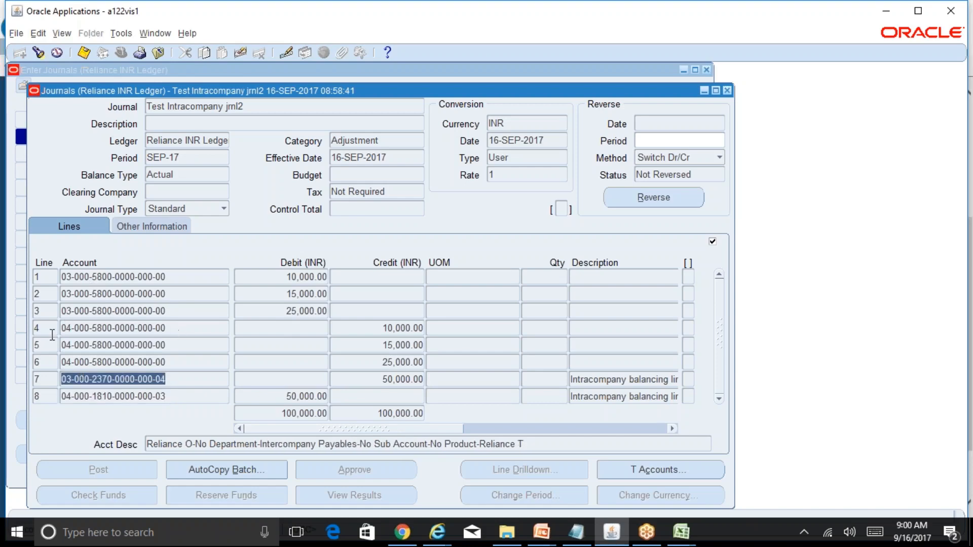
click(166, 379)
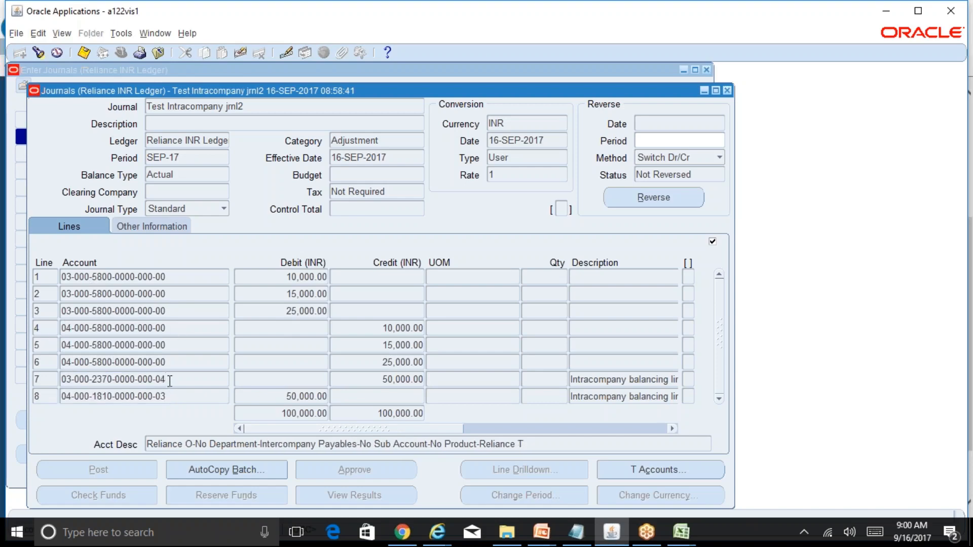
drag(166, 380, 158, 380)
Close Test Intracompany jrnl2 and the journals list, and switch to the R12 Table of Contents workbook in Excel
click(727, 90)
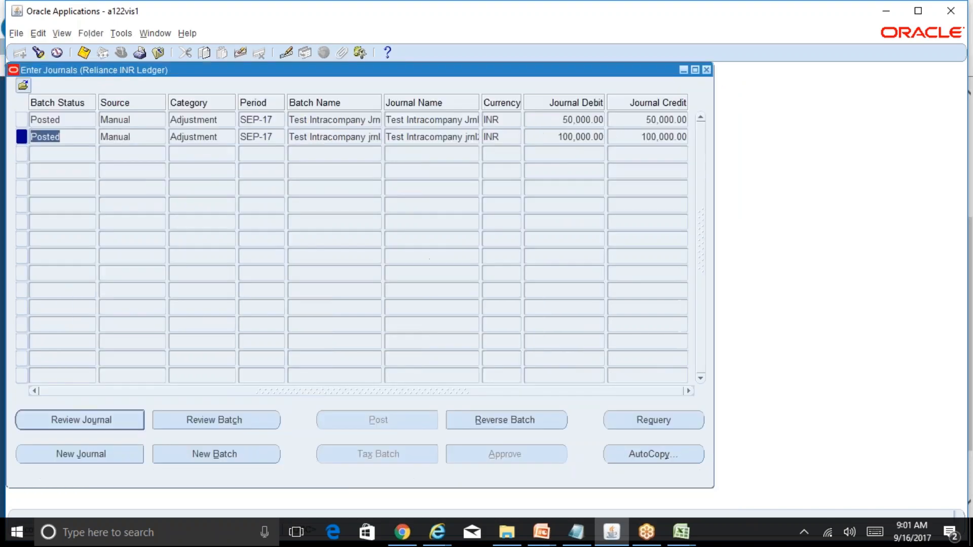
click(706, 70)
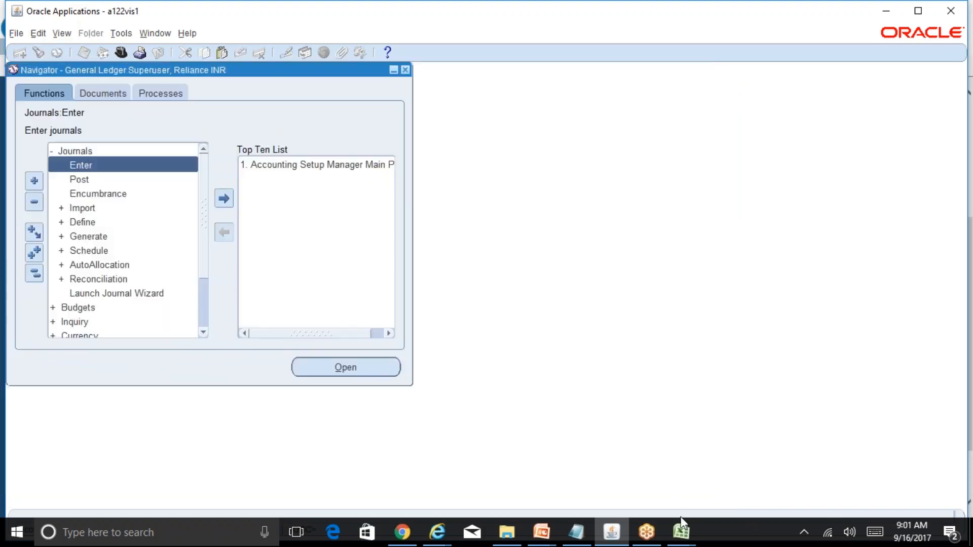
mouse_move(678, 517)
click(604, 456)
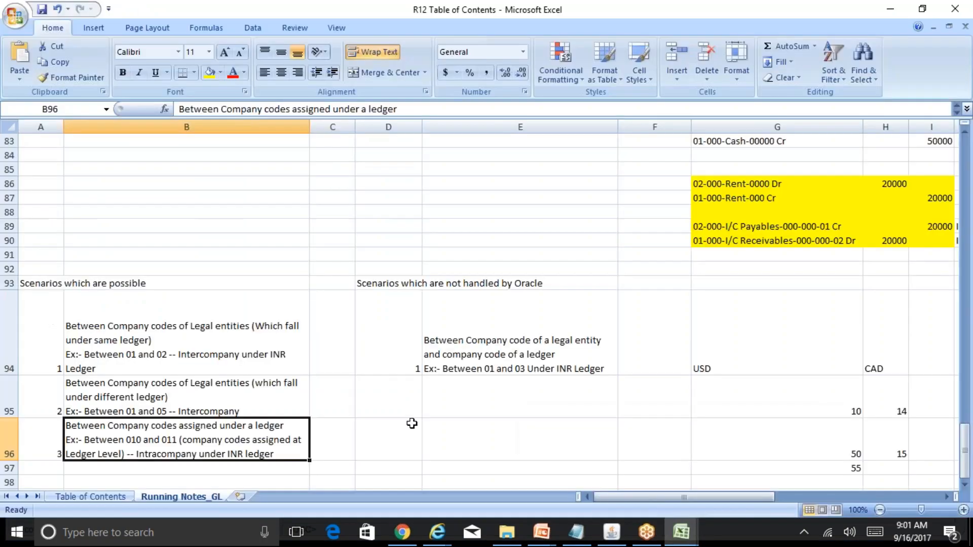